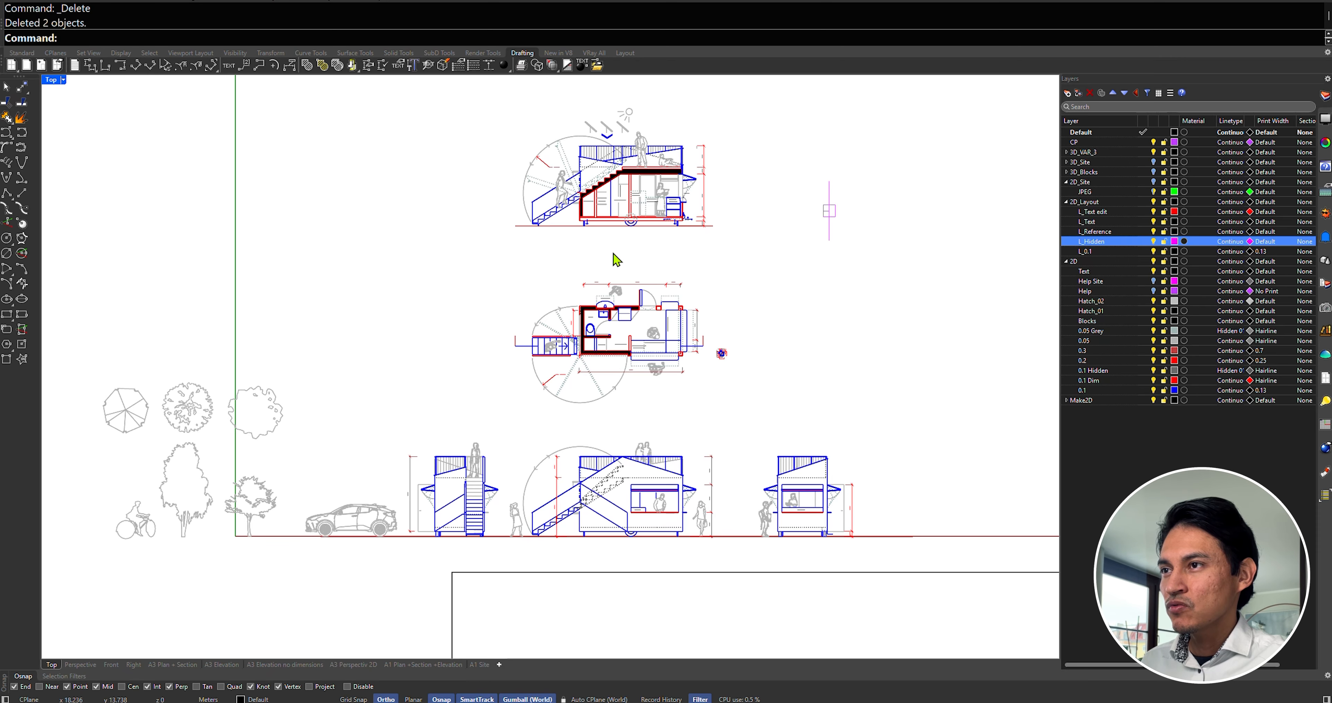
- Draw a horizontal line in the empty area beside the section and floor plan
scroll(615, 258, "up", 3)
scroll(562, 261, "up", 1)
scroll(514, 252, "up", 3)
right_click_drag(528, 252, 555, 258)
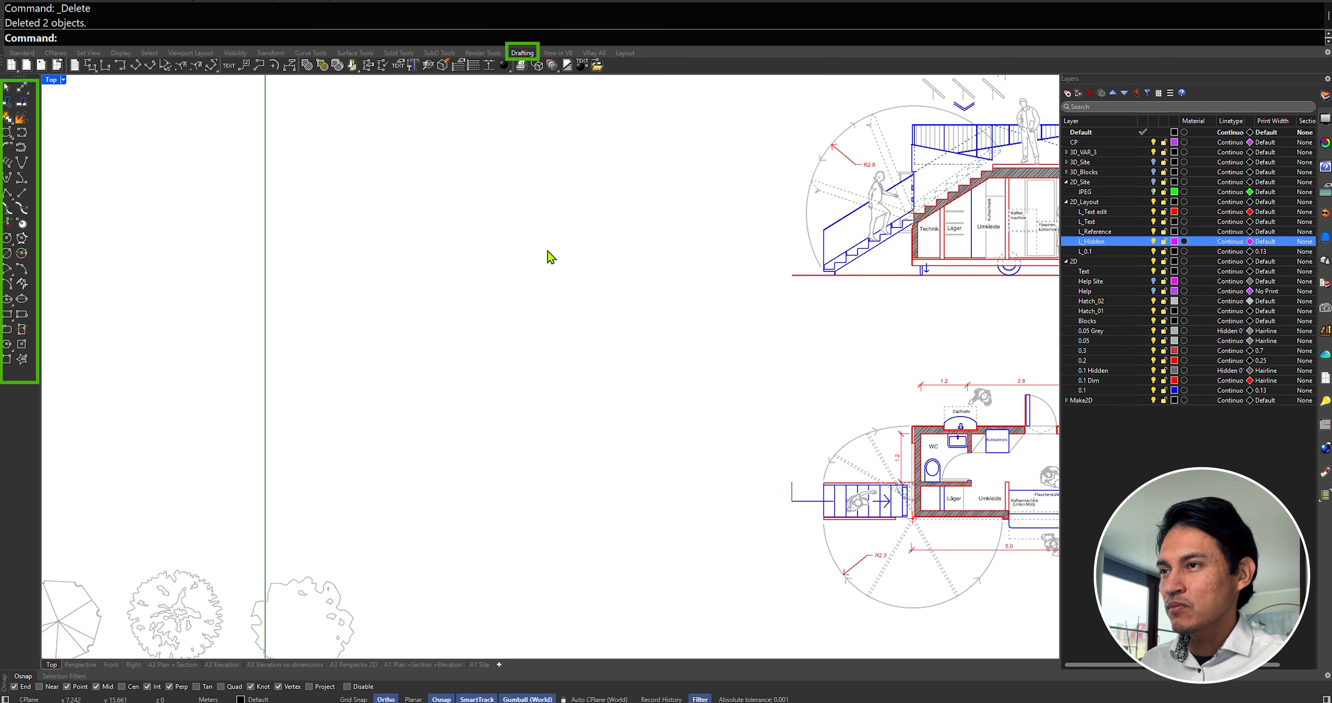
scroll(550, 258, "up", 1)
type("line")
key("Return")
left_click(345, 218)
left_click(651, 222)
- Draw a stepped polyline below the line, running down, jogging inward, across the bottom and back up the far side
type("polyline")
key("Return")
left_click(316, 248)
left_click(316, 329)
left_click(357, 329)
left_click(357, 366)
left_click(332, 366)
left_click(331, 412)
left_click(678, 411)
left_click(678, 270)
- Connect the line's left end to the stepped polyline with Chamfer and round the opposite upper corner with Fillet
type("Ch")
key("Return")
left_click(317, 259)
left_click(354, 218)
type("fillet")
key("Return")
left_click(623, 218)
left_click(678, 282)
- Offset the stepped outline inward to create a parallel double line
type("Offset")
key("Return")
left_click(550, 244)
- Draw a vertical cutting line across both outlines, trim away everything right of it and delete the cutting line
left_click(494, 176)
left_click(493, 446)
type("Trim")
key("Return")
left_click_drag(704, 214, 592, 431)
key("Return")
left_click(494, 270)
left_click(540, 288)
key("Delete")
- Turn on the control points of the double outline and move its left-hand points horizontally to the right
type("PointsOn")
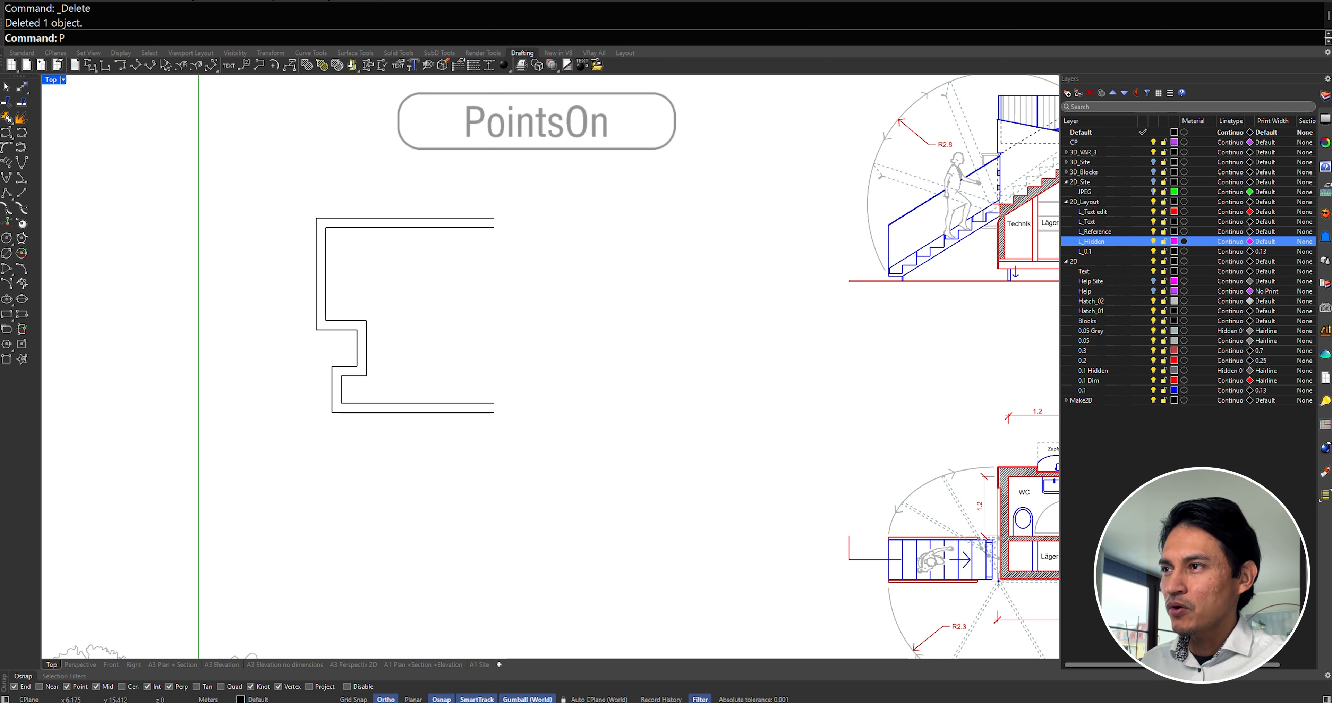
left_click_drag(480, 181, 346, 298)
key("Return")
left_click_drag(305, 187, 384, 459)
type("M")
key("Return")
left_click(425, 325)
left_click(450, 315)
key("Escape")
key("Escape")
- Rotate the whole double outline about a point near its open end
left_click_drag(331, 179, 535, 441)
type("Ro")
key("Return")
left_click(482, 299)
left_click(481, 323)
left_click(553, 308)
- Mirror the rotated double outline across an axis beside it
type("Mirror")
key("Return")
left_click(595, 288)
left_click(614, 290)
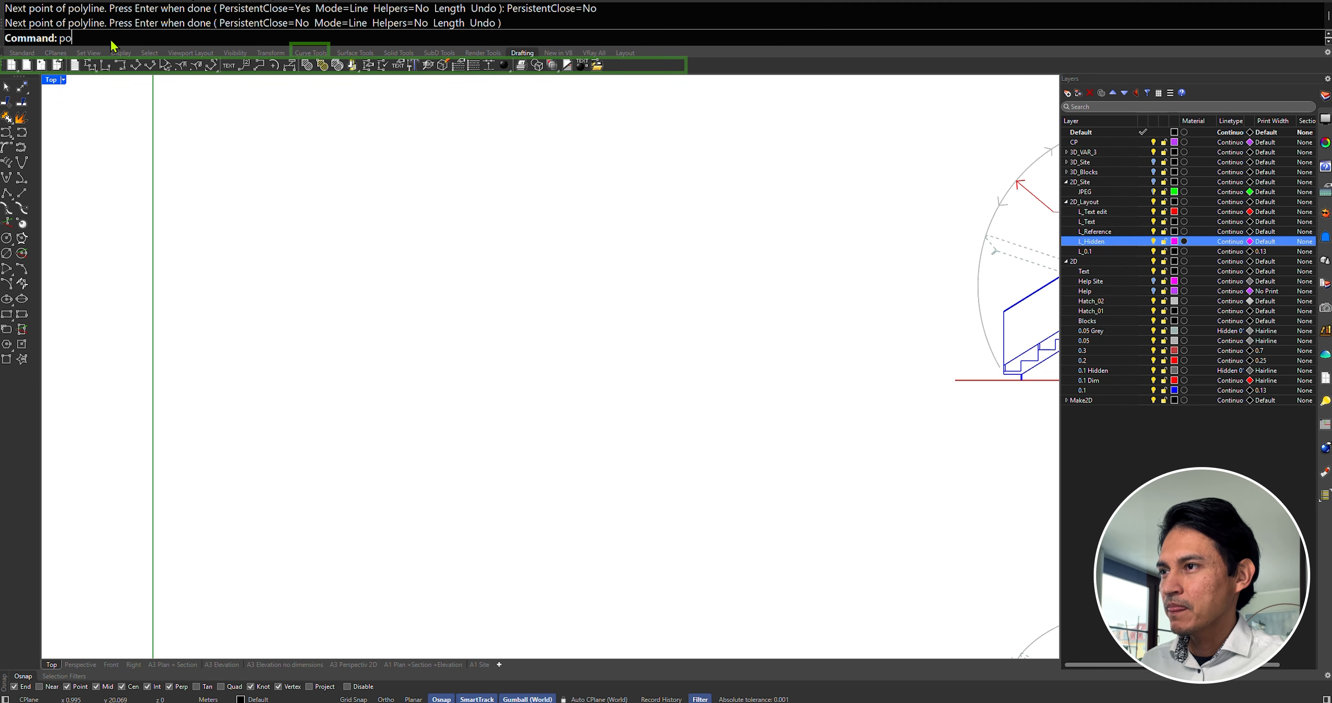
- Draw a closed stepped polyline with horizontal and vertical sides, a 2 m first vertical segment and a semicircular arc at the bottom
type("Polyline")
key("Return")
left_click(367, 174)
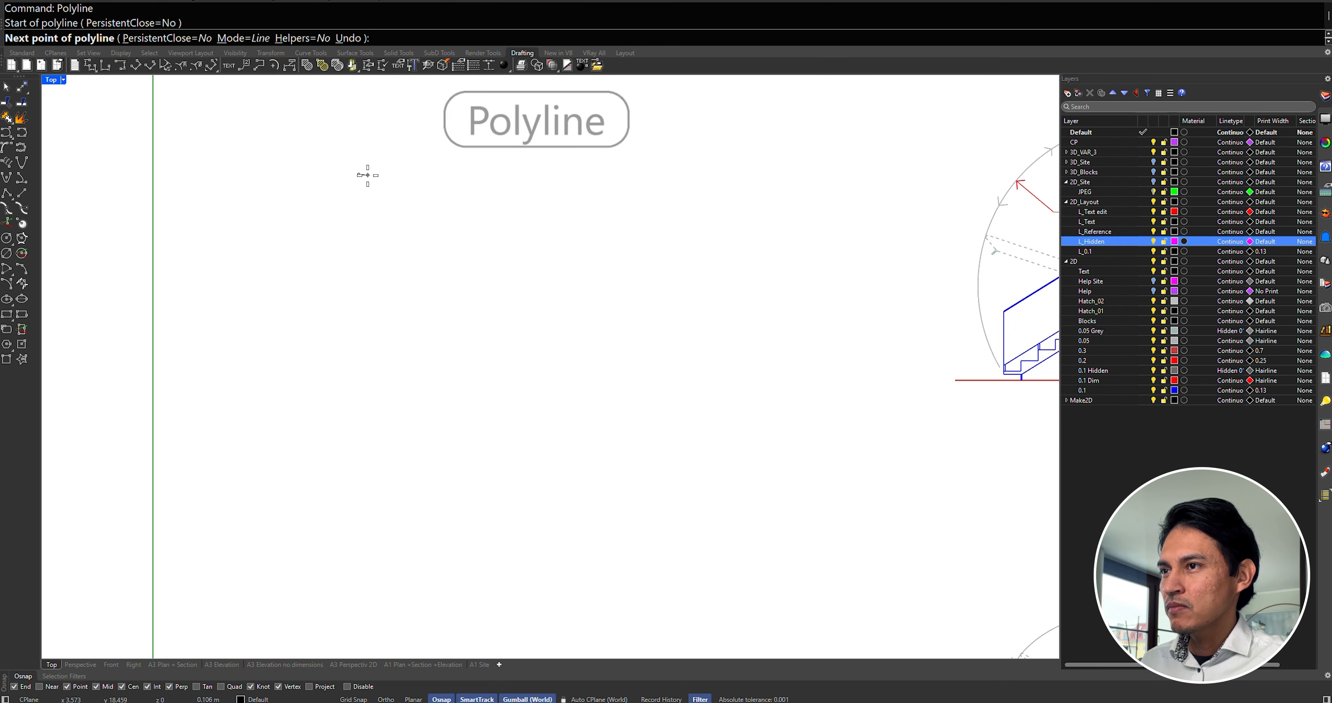
key("F8")
left_click(526, 176)
key("F8")
type("2")
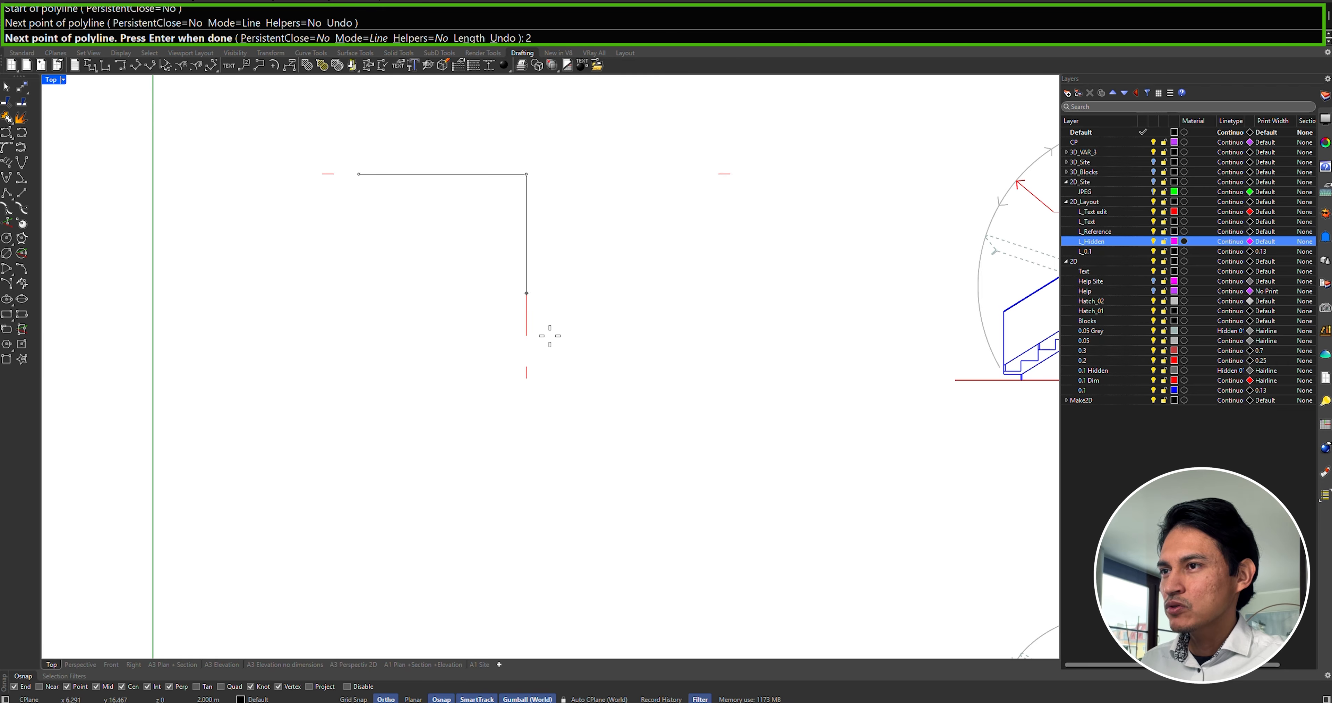
left_click(550, 336)
left_click(631, 293)
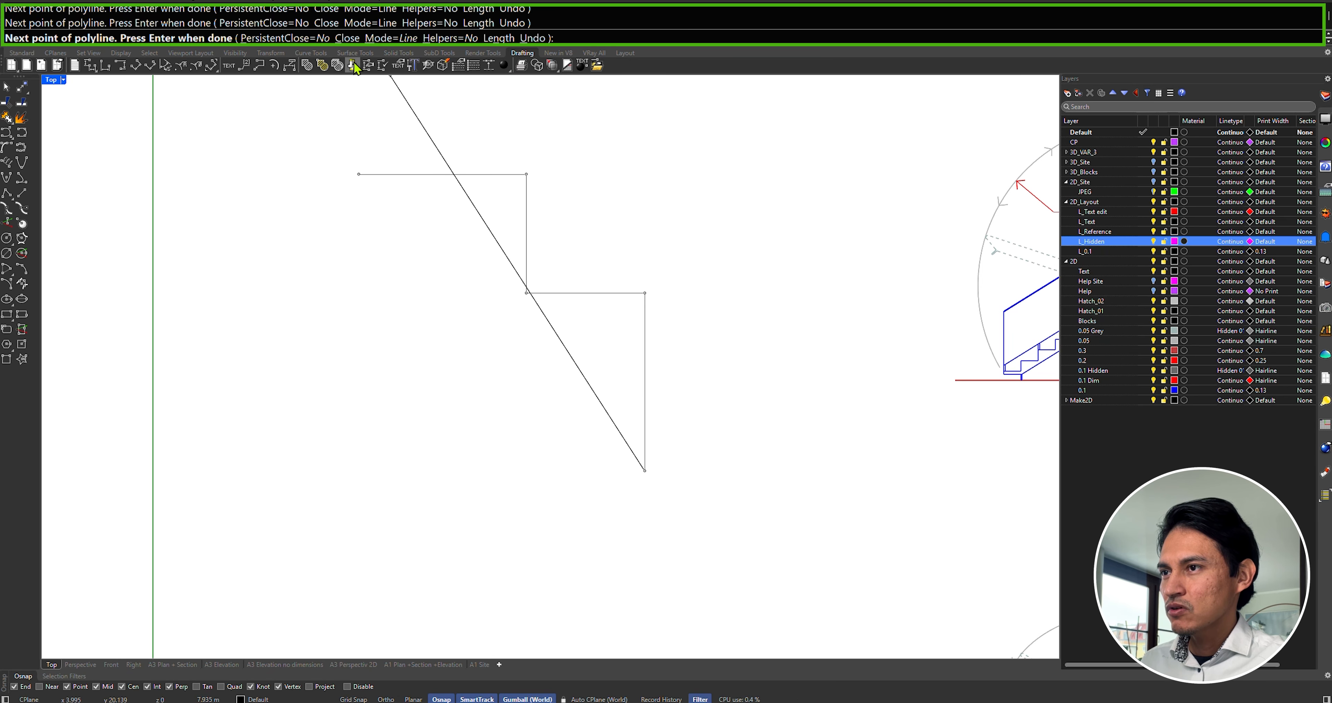
left_click(382, 39)
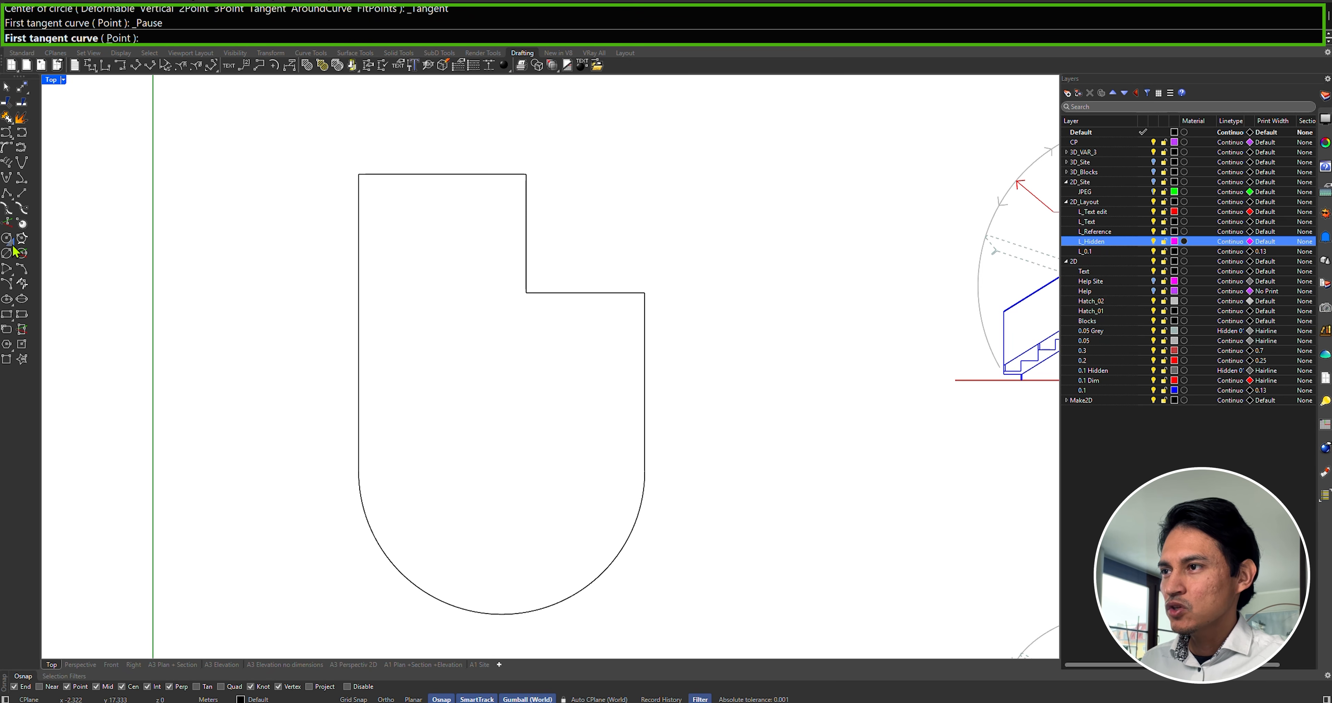
- Draw a circle 2 m in diameter centred on the centre of the outline's bottom arc
left_click(8, 238)
left_click(501, 471)
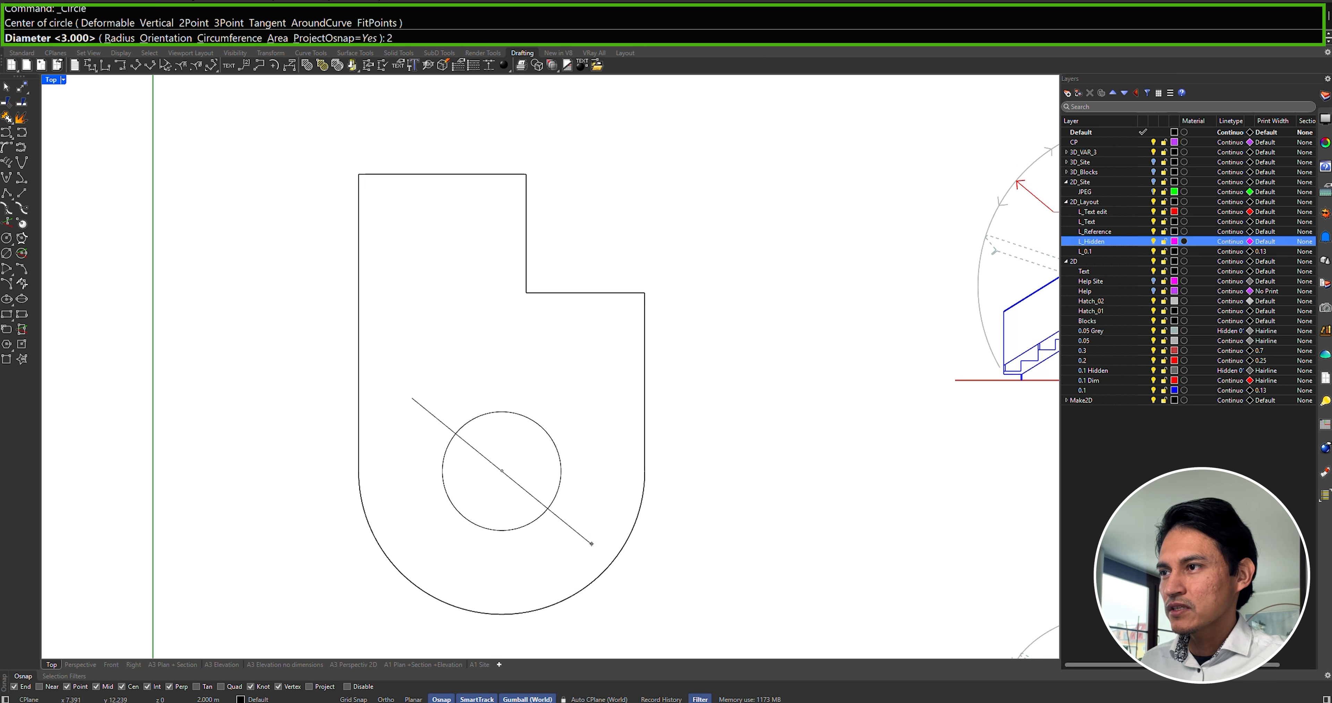
type("3")
key("Return")
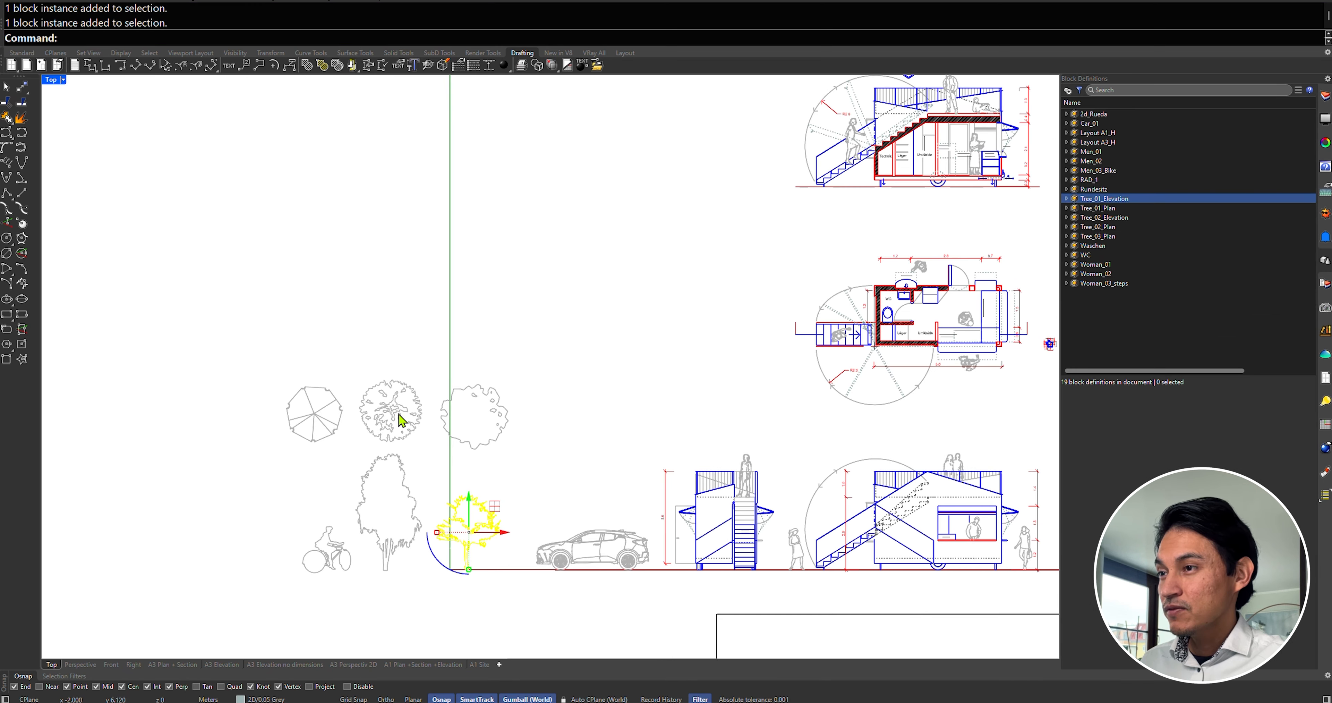
- Select the plan trees, elevation tree, cyclist and car one by one to check which block definition each uses
left_click(400, 419)
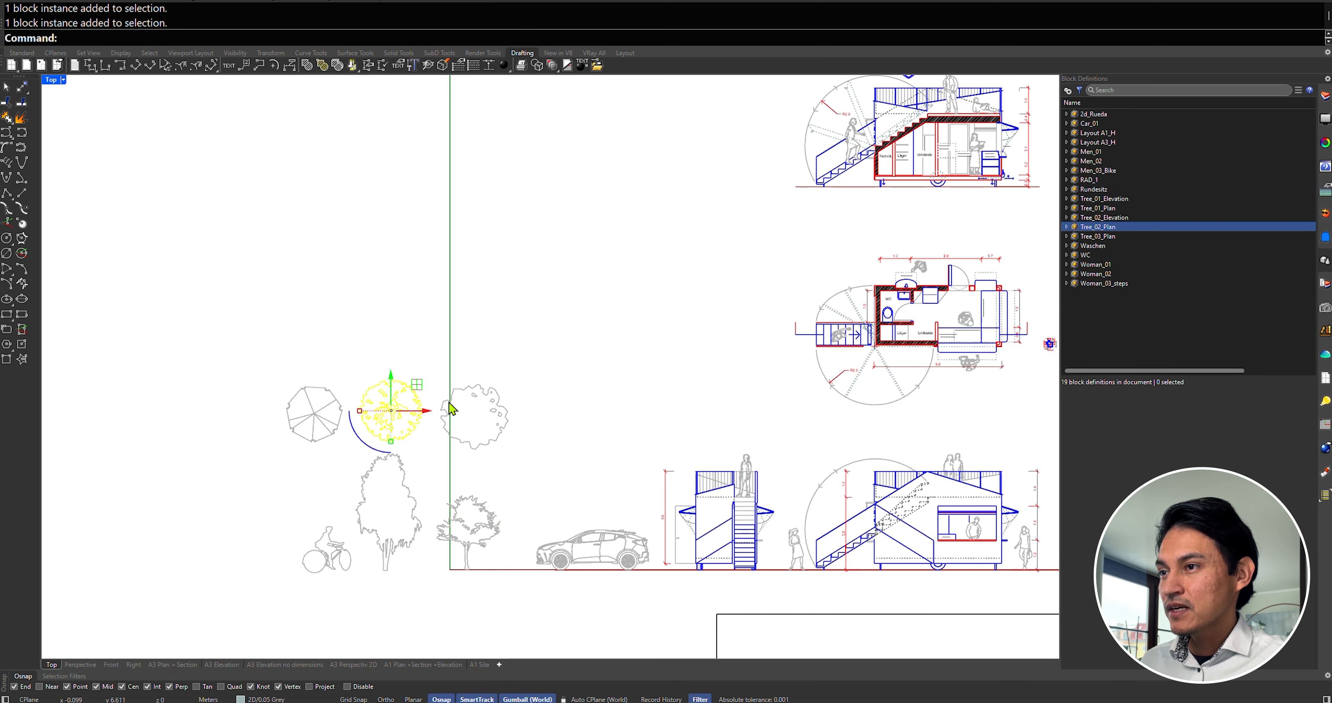
left_click(472, 393)
left_click(367, 504)
left_click(325, 548)
left_click(590, 542)
- Define the leftmost plan tree's curves as the block Tree_03_Plan with its base point at the tree's centre
left_click_drag(249, 371, 348, 460)
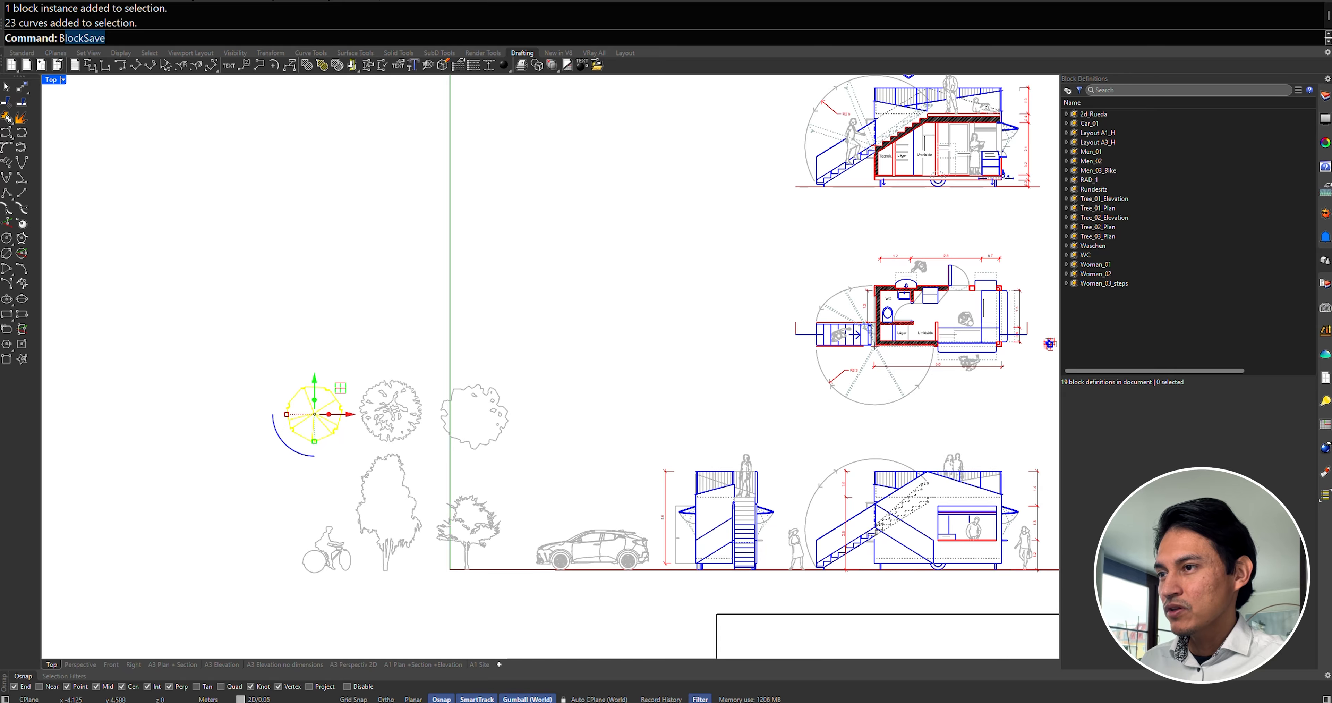
type("ck")
key("Return")
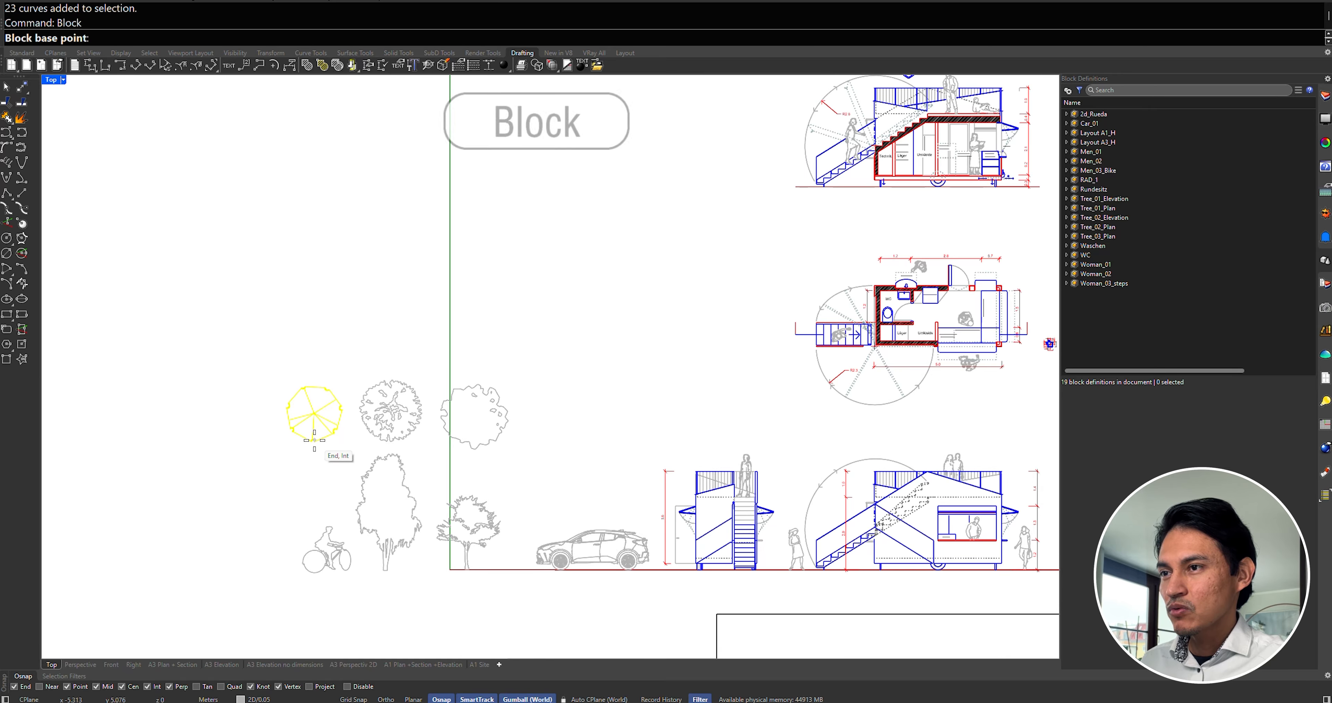
left_click(313, 414)
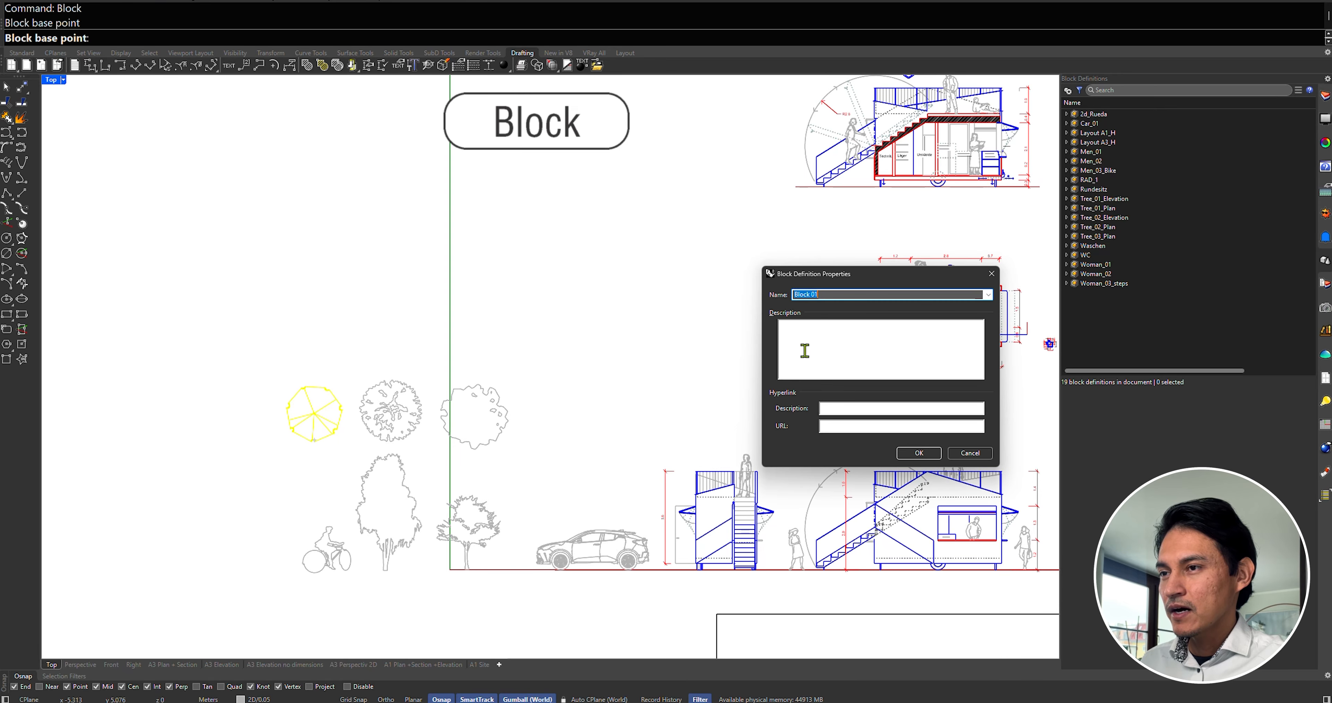
left_click(989, 295)
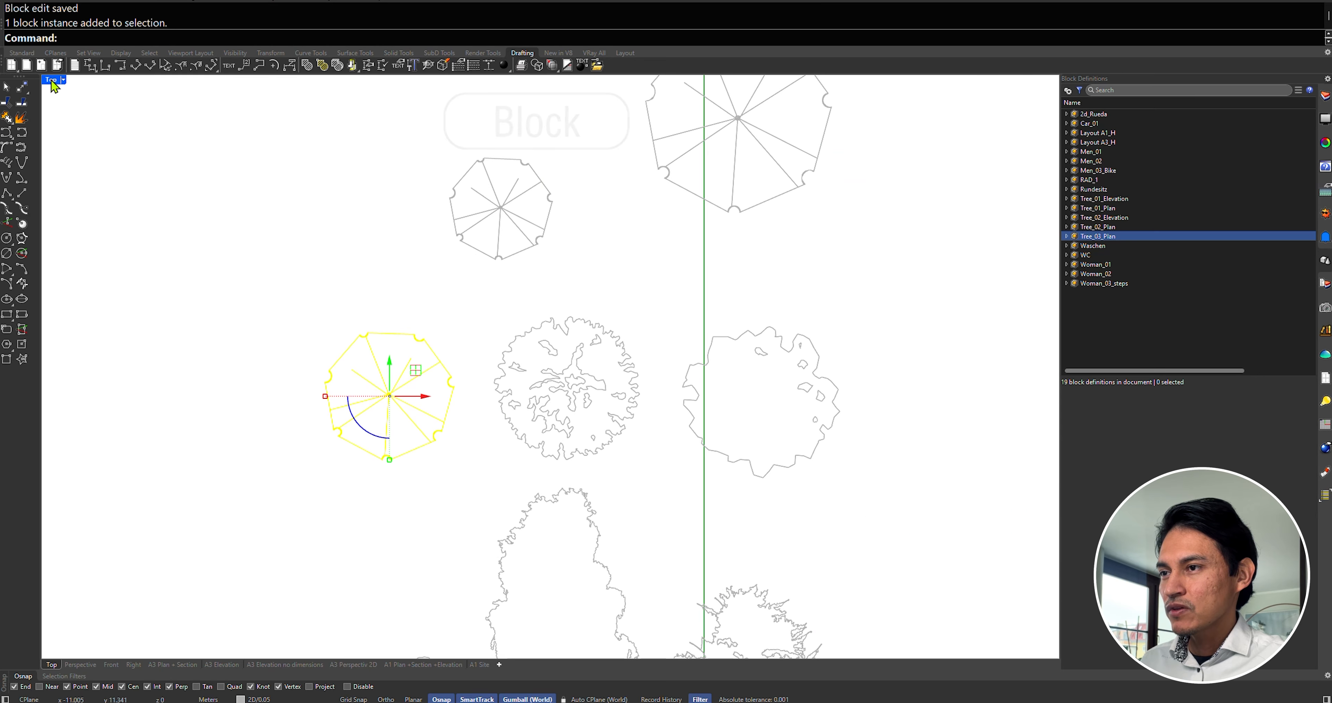
- Flatten the leftmost plan tree's raised curves with ProjectToCPlane, working in the Perspective view
key("ctrl+m")
double_click(582, 82)
right_click_drag(579, 129, 369, 293)
left_click(393, 382)
key("Escape")
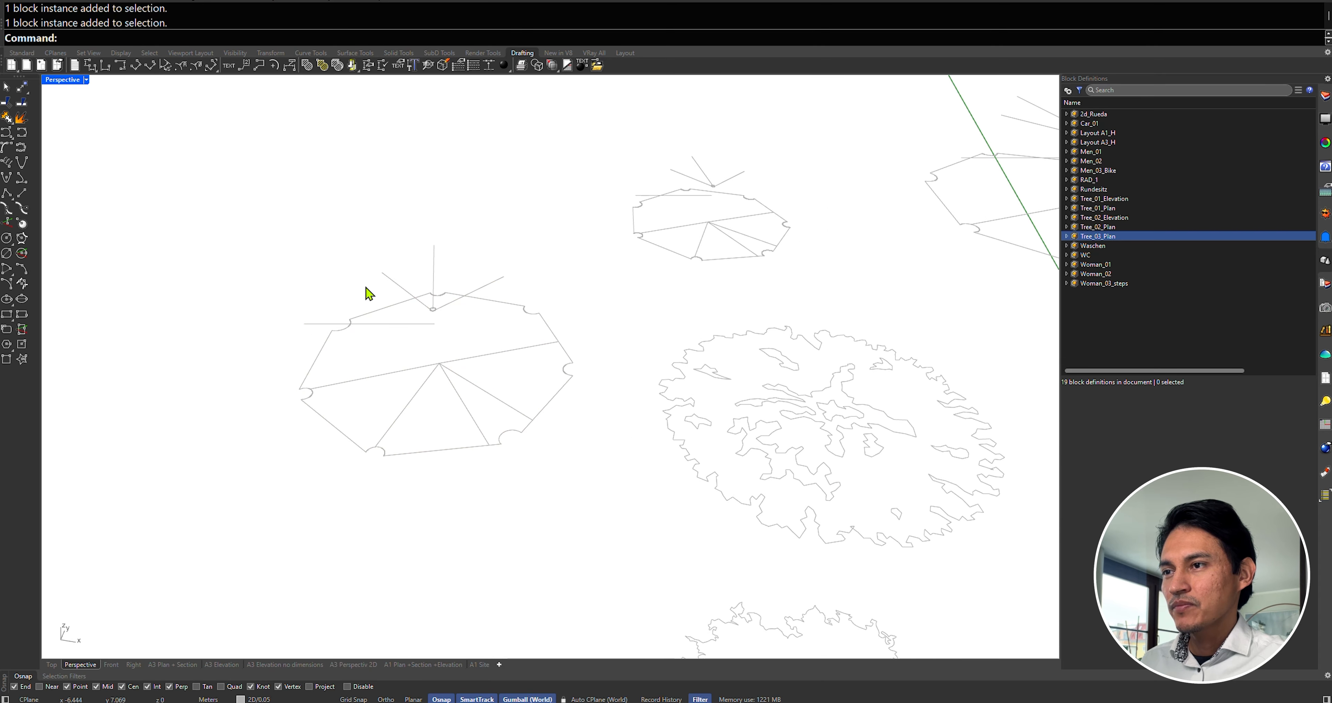
left_click(370, 313)
left_click_drag(251, 215, 601, 522)
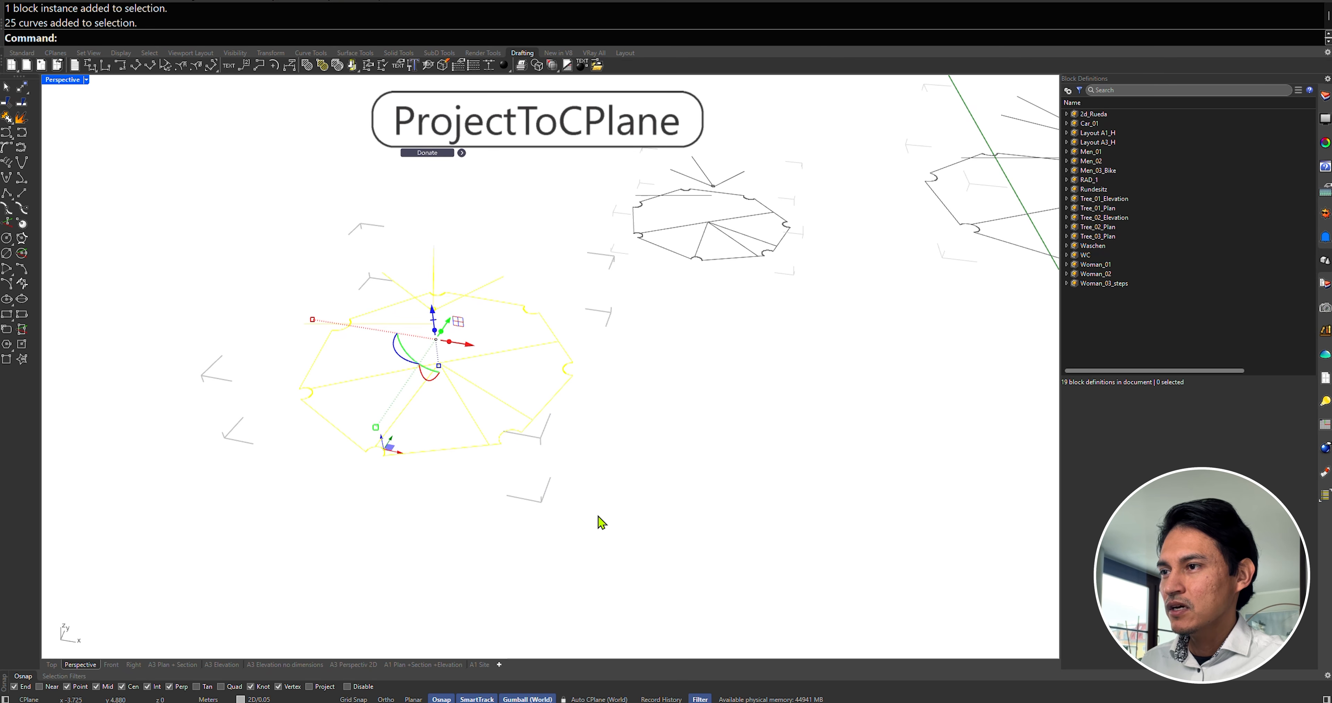
key("Return")
key("Return")
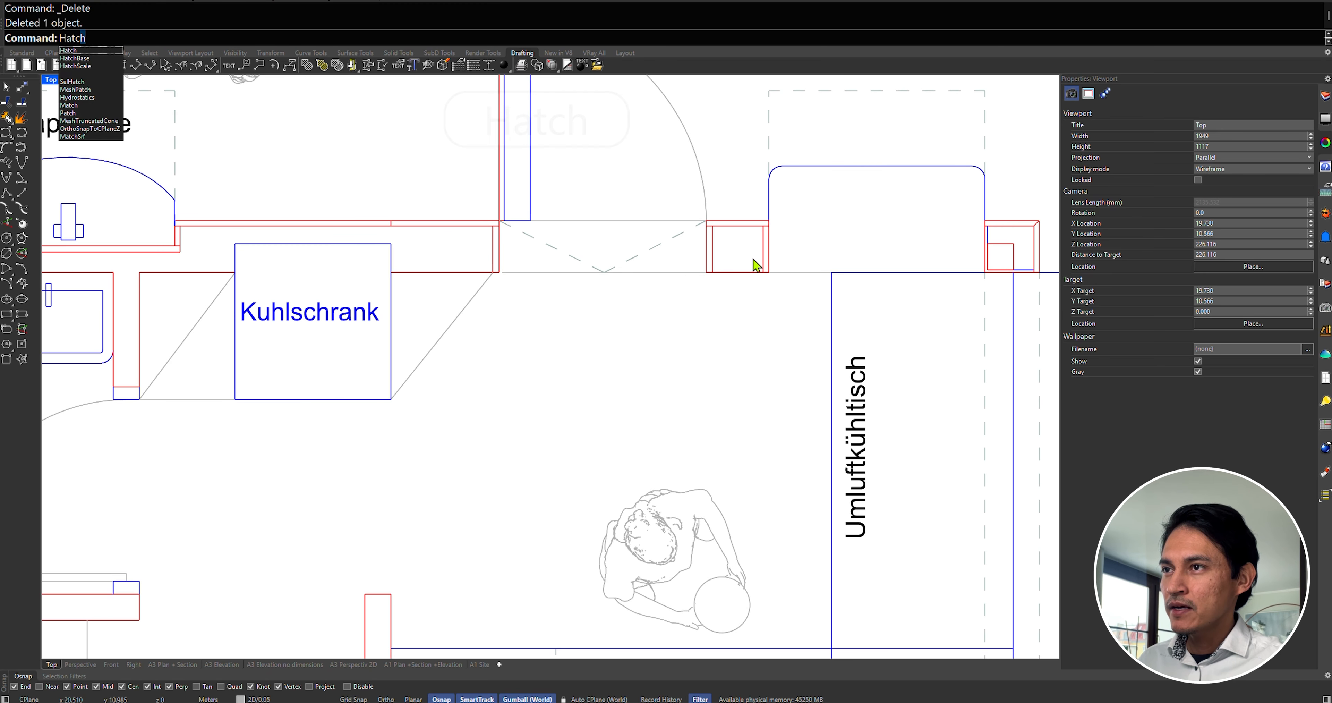
- Hatch the short wall piece beside the door with Hatch1, rotation 45 and scale 0.200
key("Return")
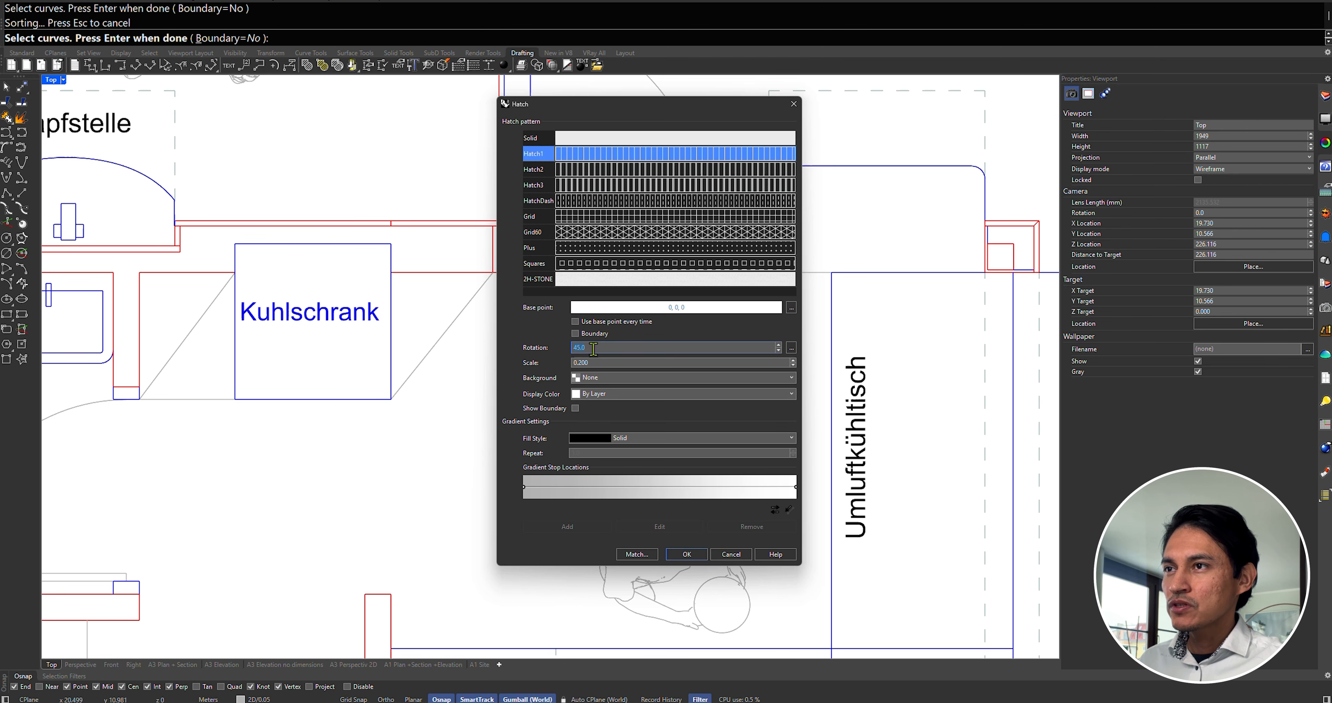
- Extract the closed wall region around the WC and storage rooms from the floor plan curves with CurveBoolean
type("Curve")
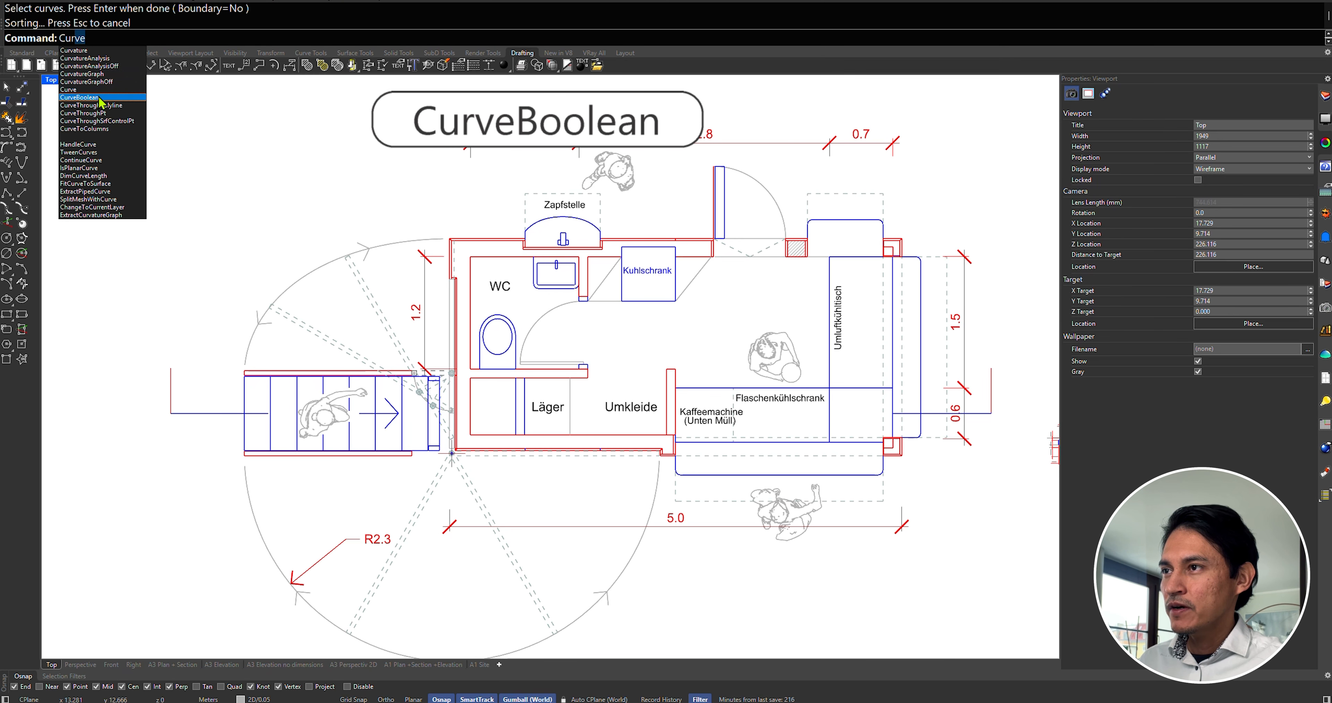
left_click(99, 99)
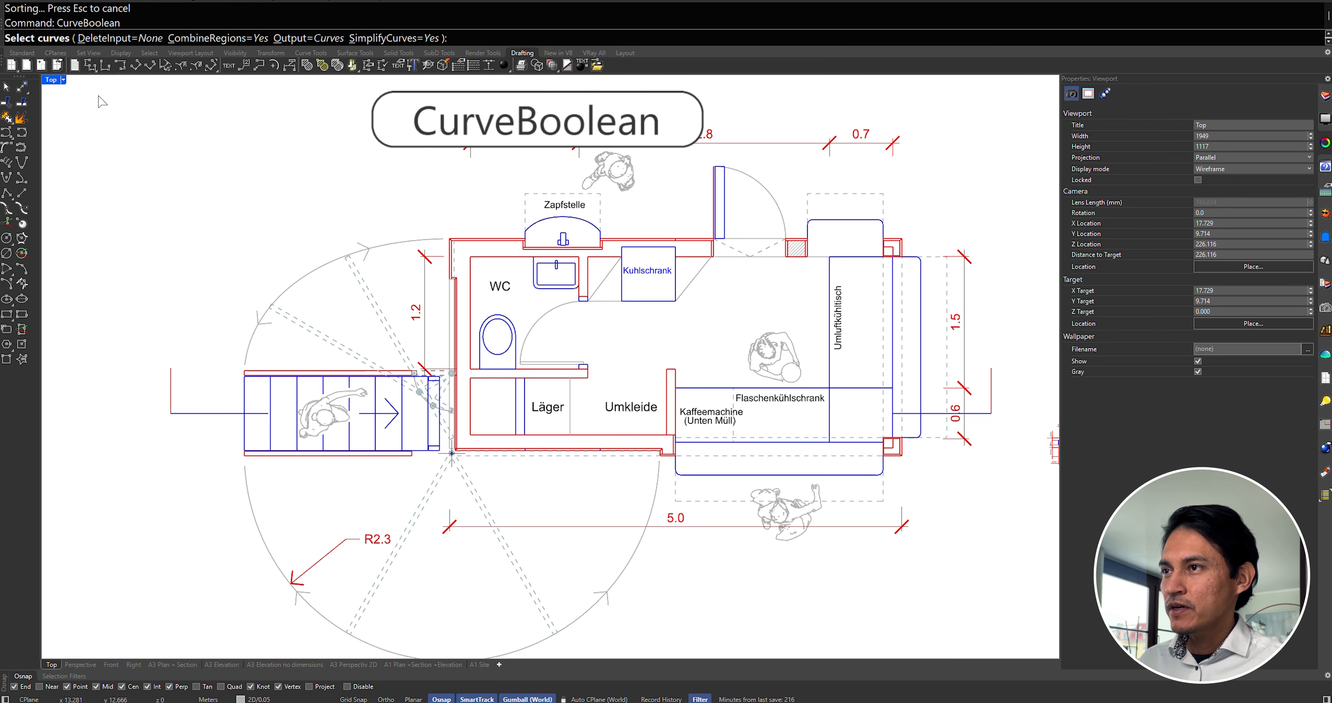
left_click_drag(418, 210, 811, 509)
key("Return")
scroll(690, 254, "up", 5)
scroll(708, 233, "down", 3)
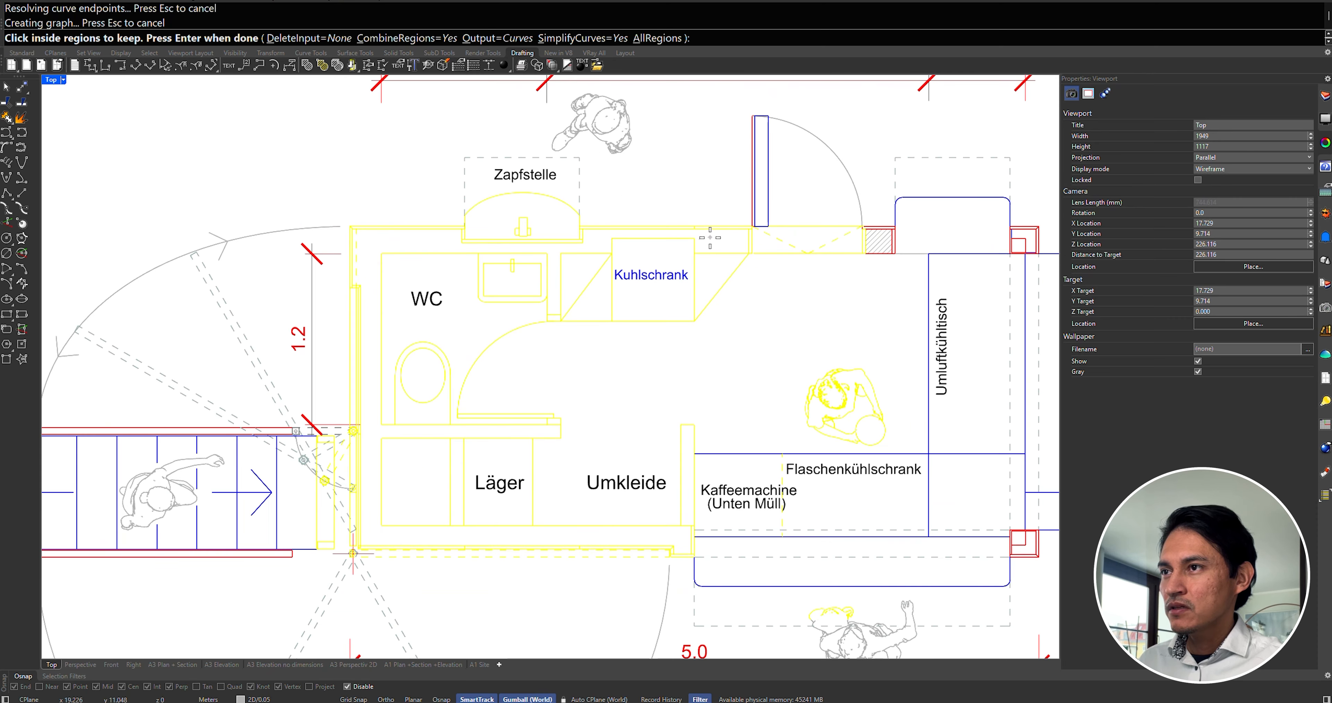
left_click(712, 236)
key("Return")
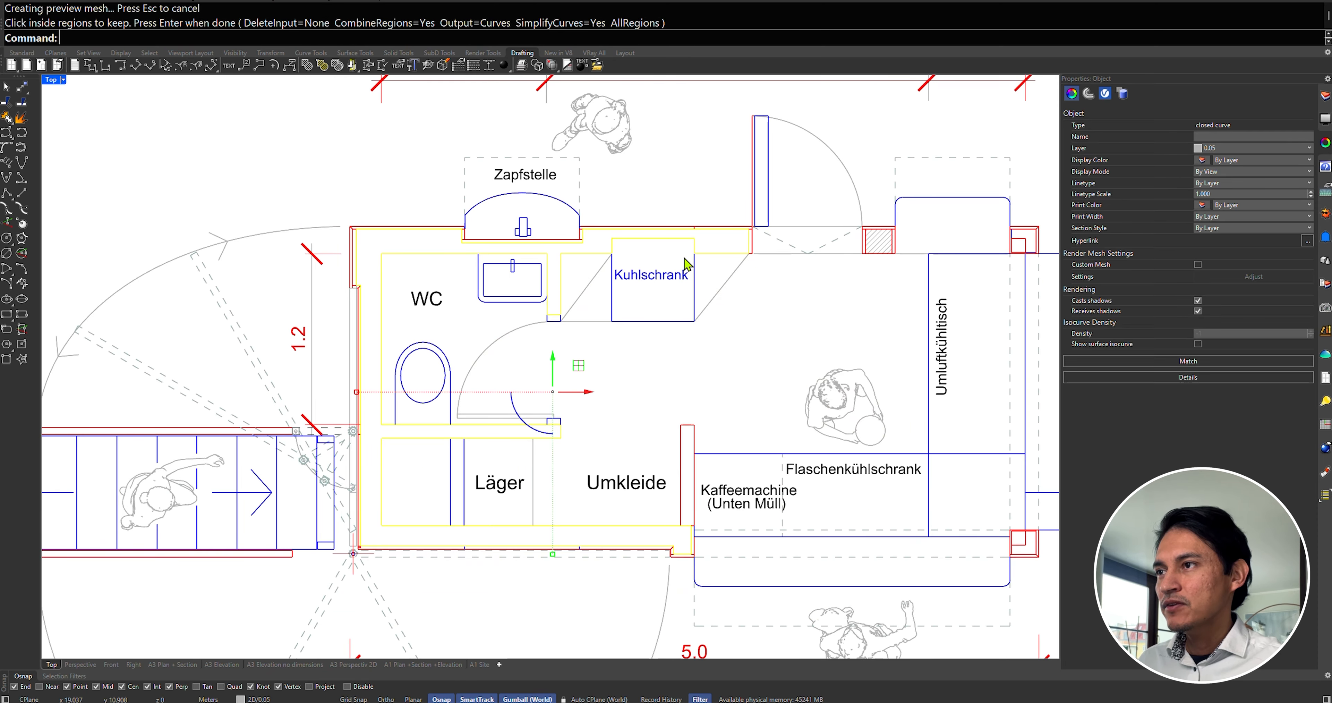
- Hatch the extracted wall region with Hatch1, rotation 45 and scale 0.200, and delete the extracted boundary curve
type("hatch")
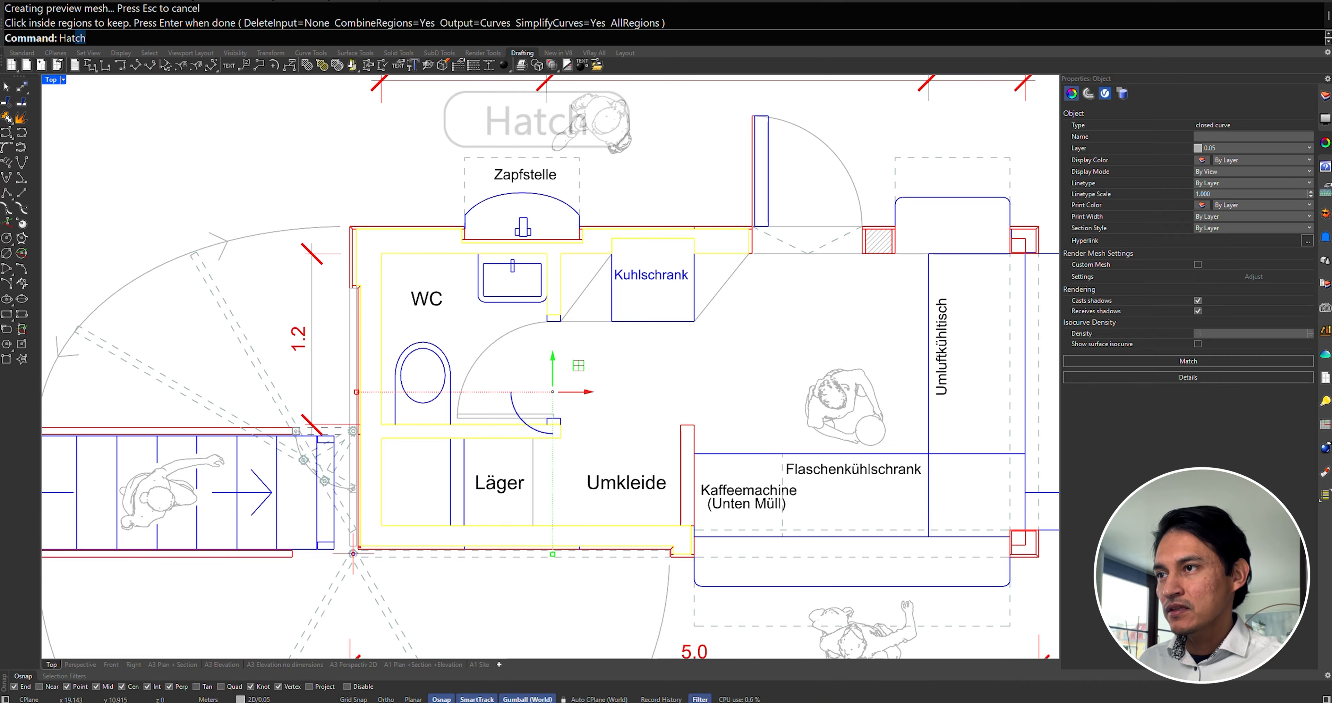
key("Return")
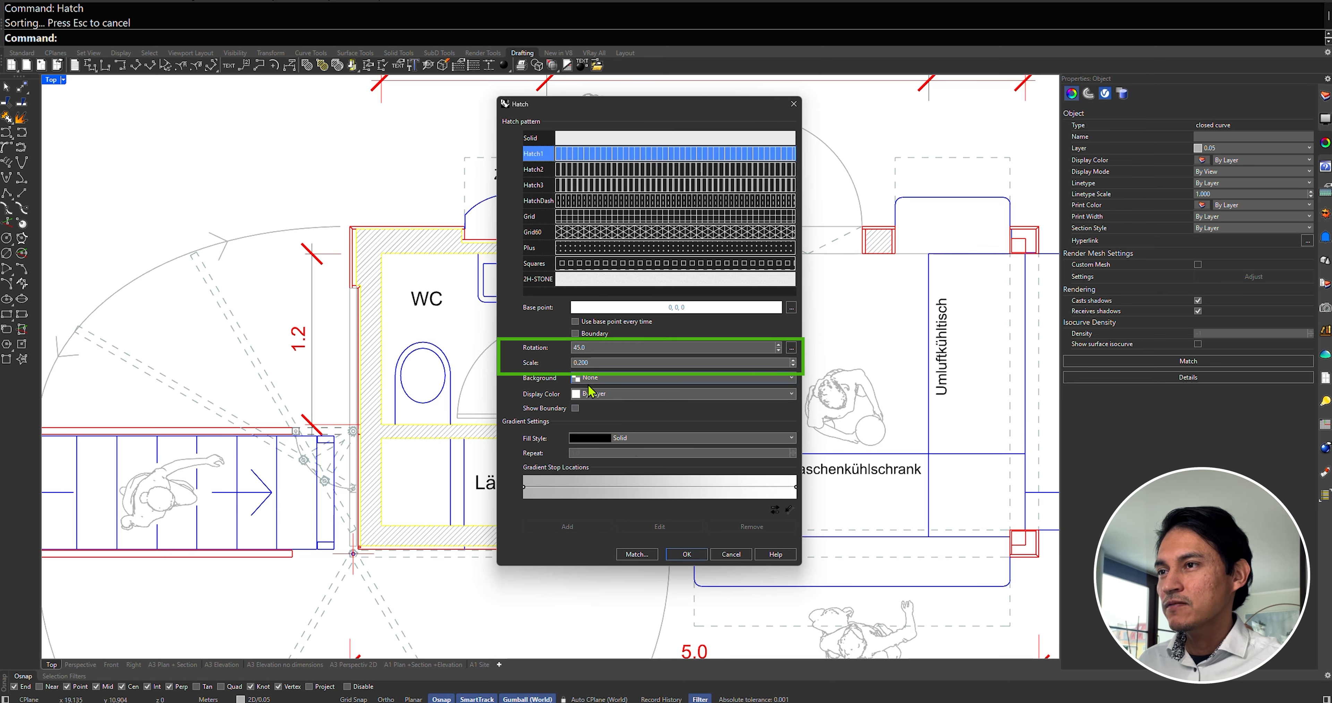
left_click(690, 553)
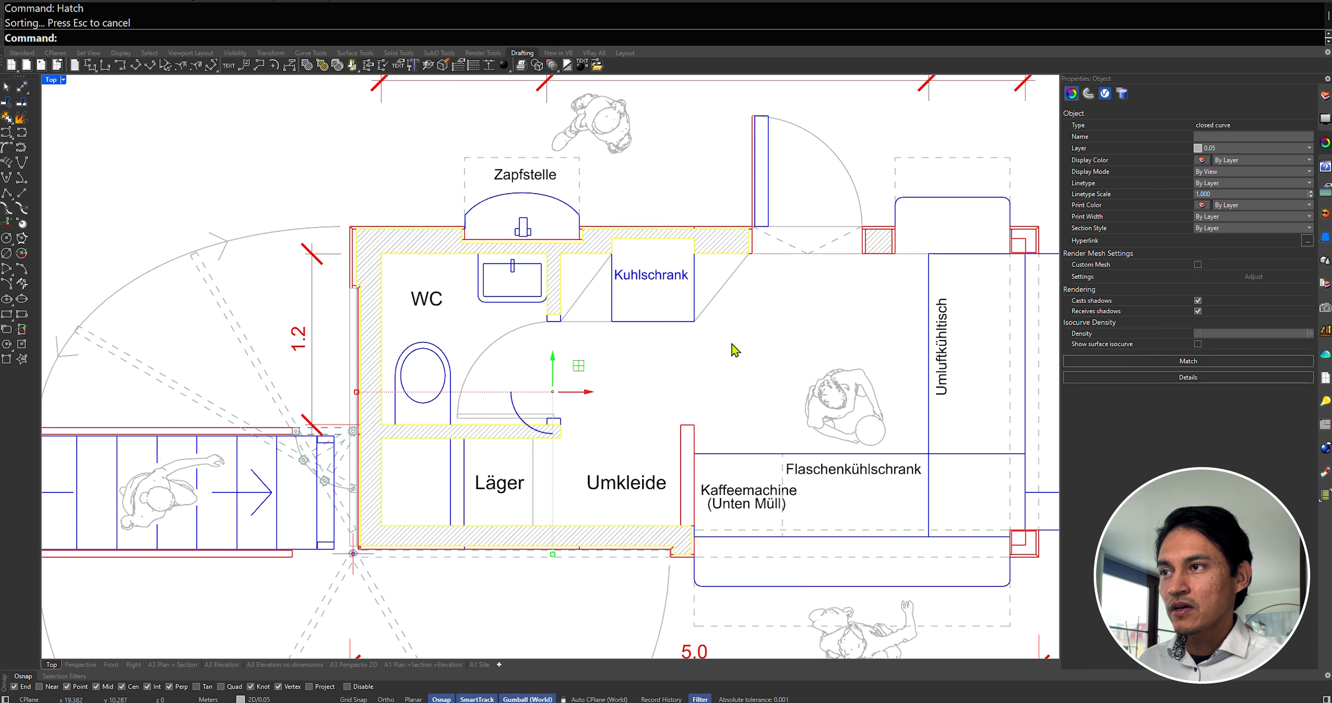
right_click_drag(732, 343, 685, 347)
key("Delete")
right_click_drag(671, 270, 603, 275)
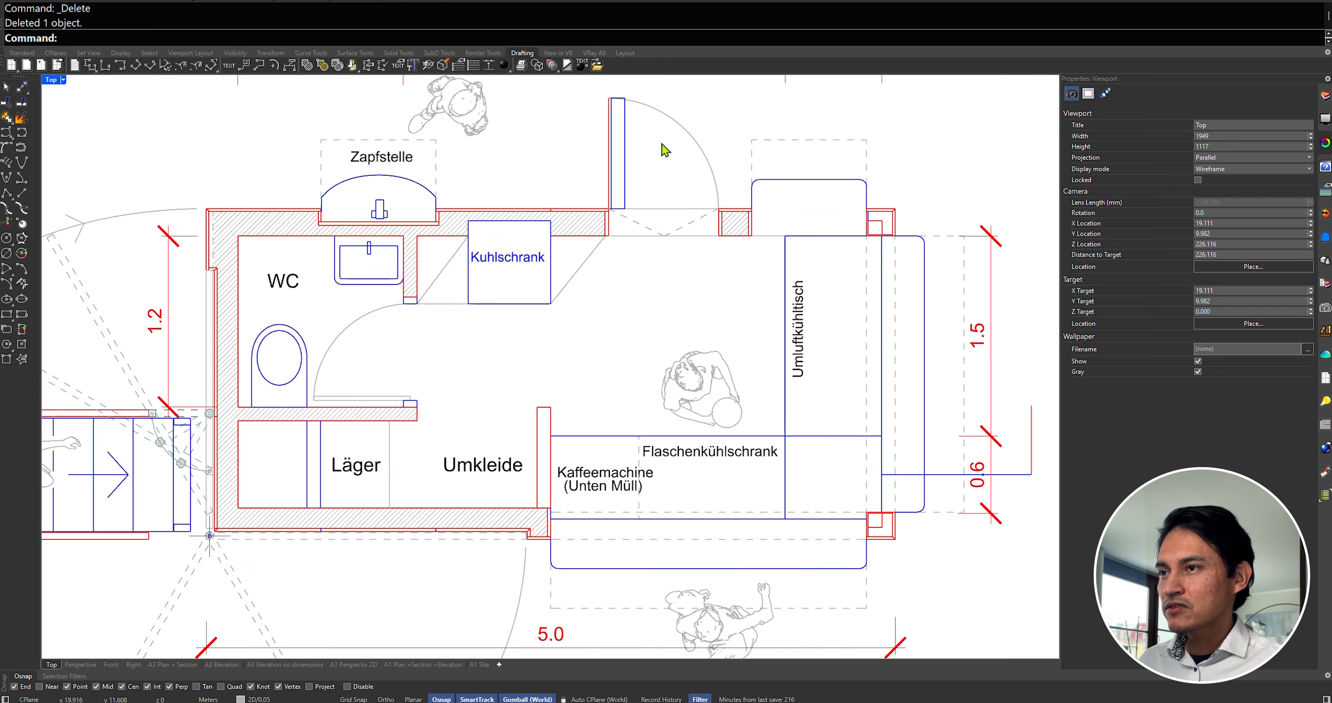
- Import all the additional hatch pattern files into the document's hatch settings and apply the options
right_click_drag(712, 210, 666, 270)
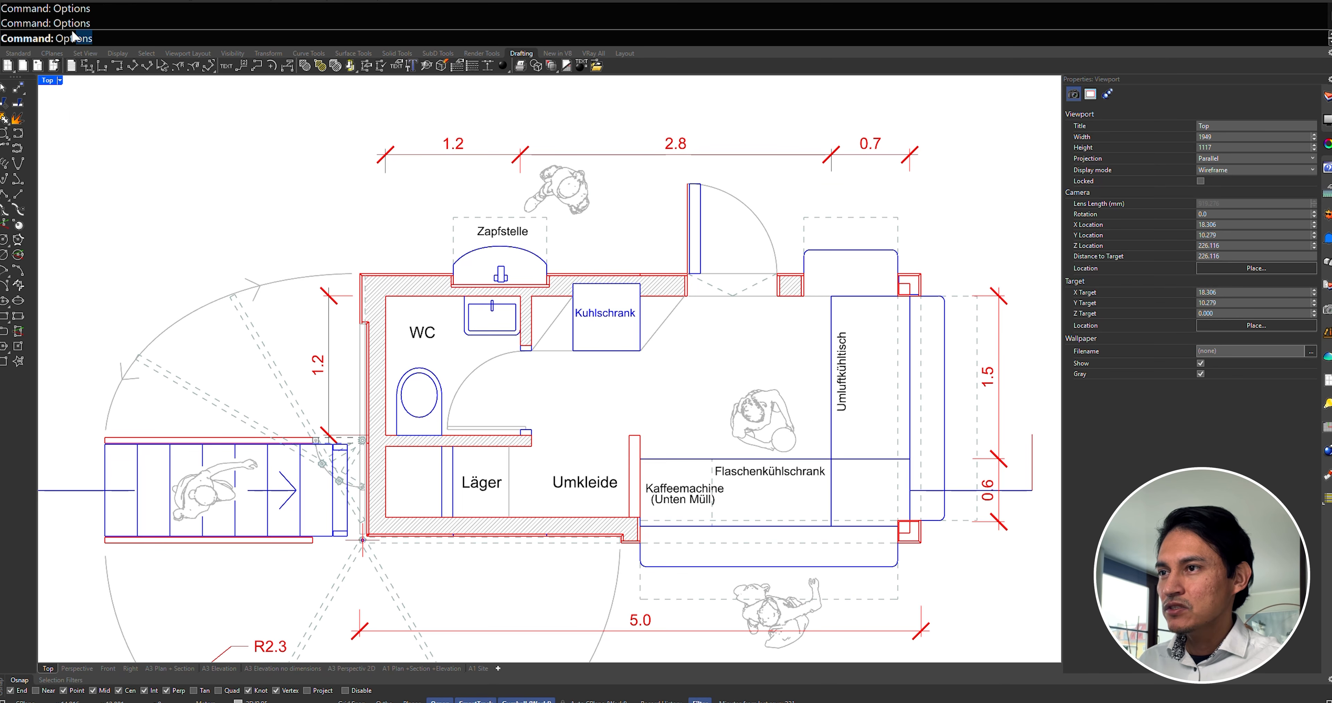
key("Return")
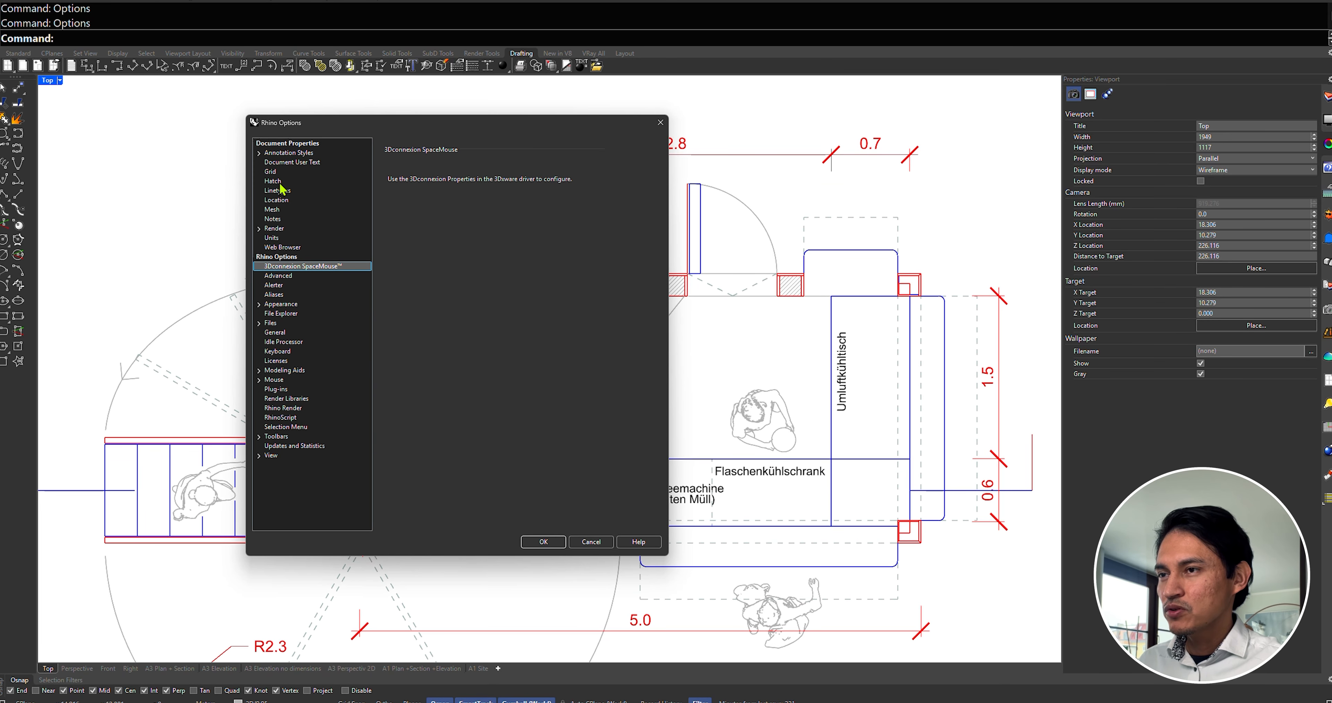
left_click(278, 181)
left_click(443, 524)
left_click(708, 247)
scroll(651, 362, "down", 2)
left_click(728, 582, "shift")
left_click(1031, 642)
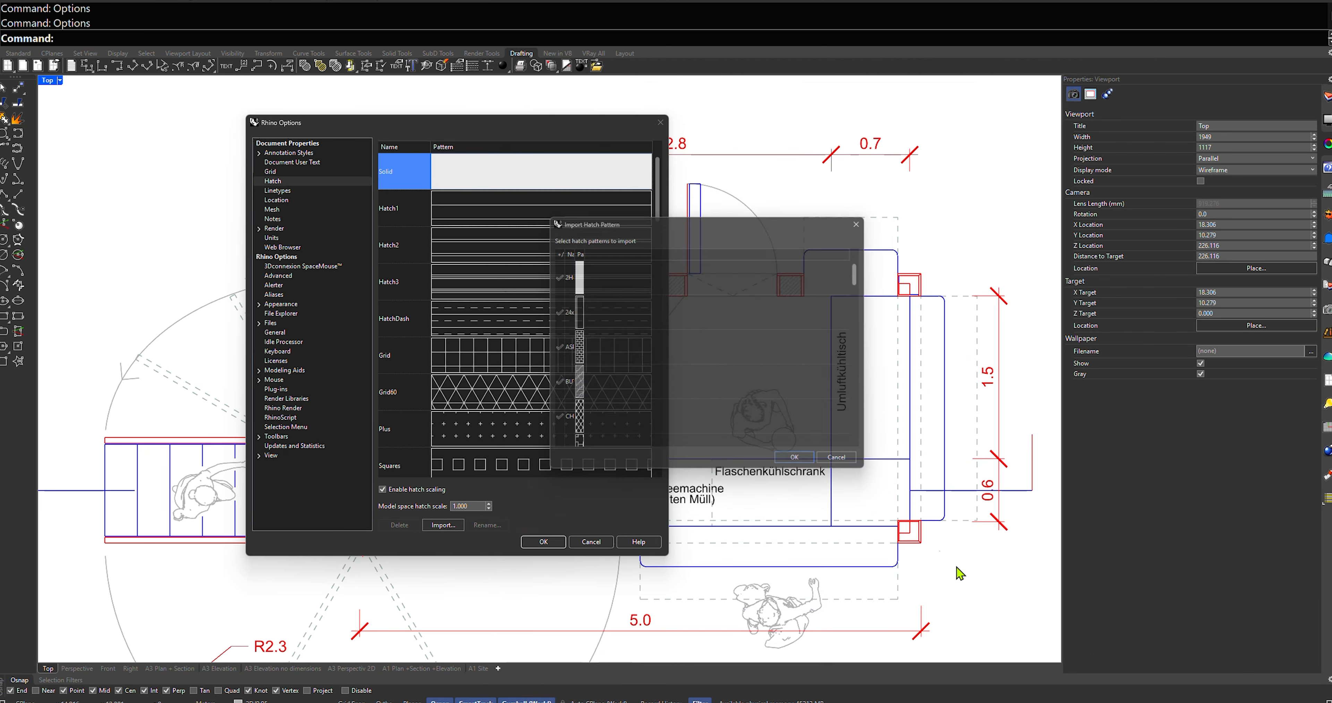
left_click(795, 465)
left_click(620, 413)
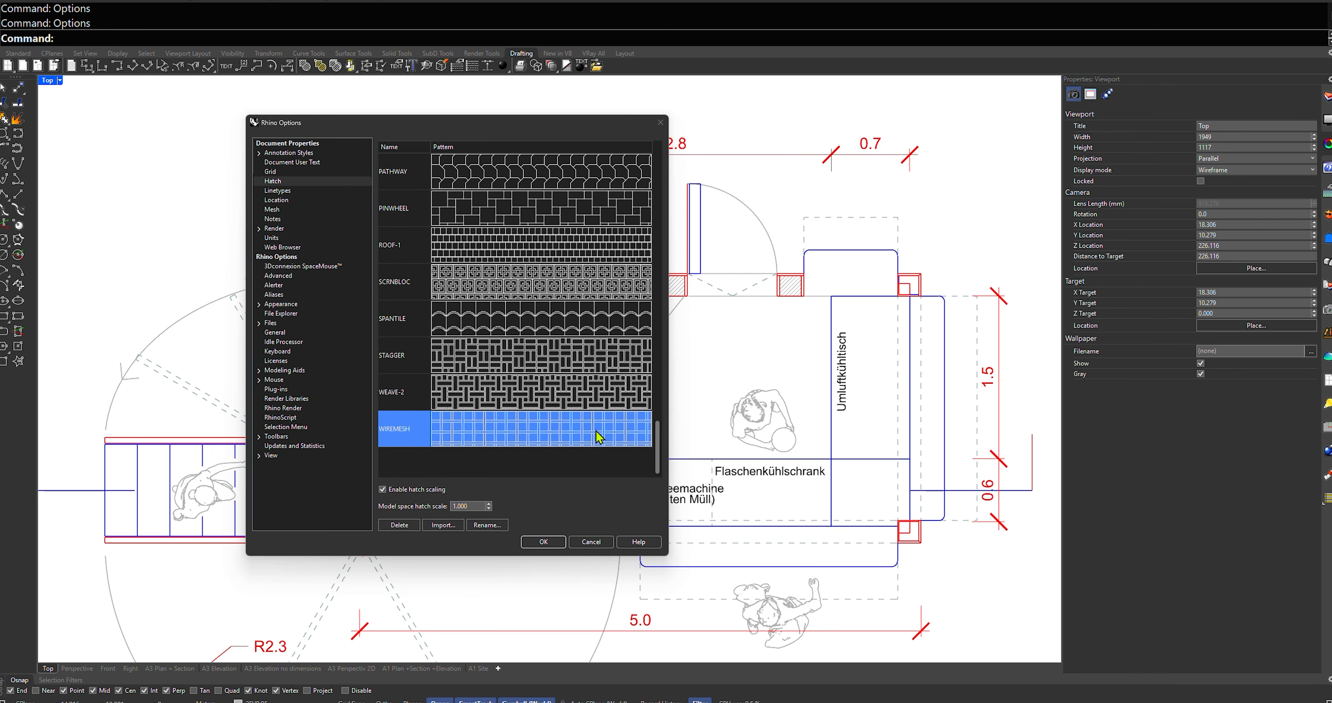
left_click(544, 543)
- Add a vertical dimension in annotation style Meters 1:50 beside the WC's outer wall, from the building's upper corner down to the staircase
mouse_move(539, 115)
right_mouse_down()
mouse_move(568, 344)
mouse_move(617, 392)
right_mouse_up()
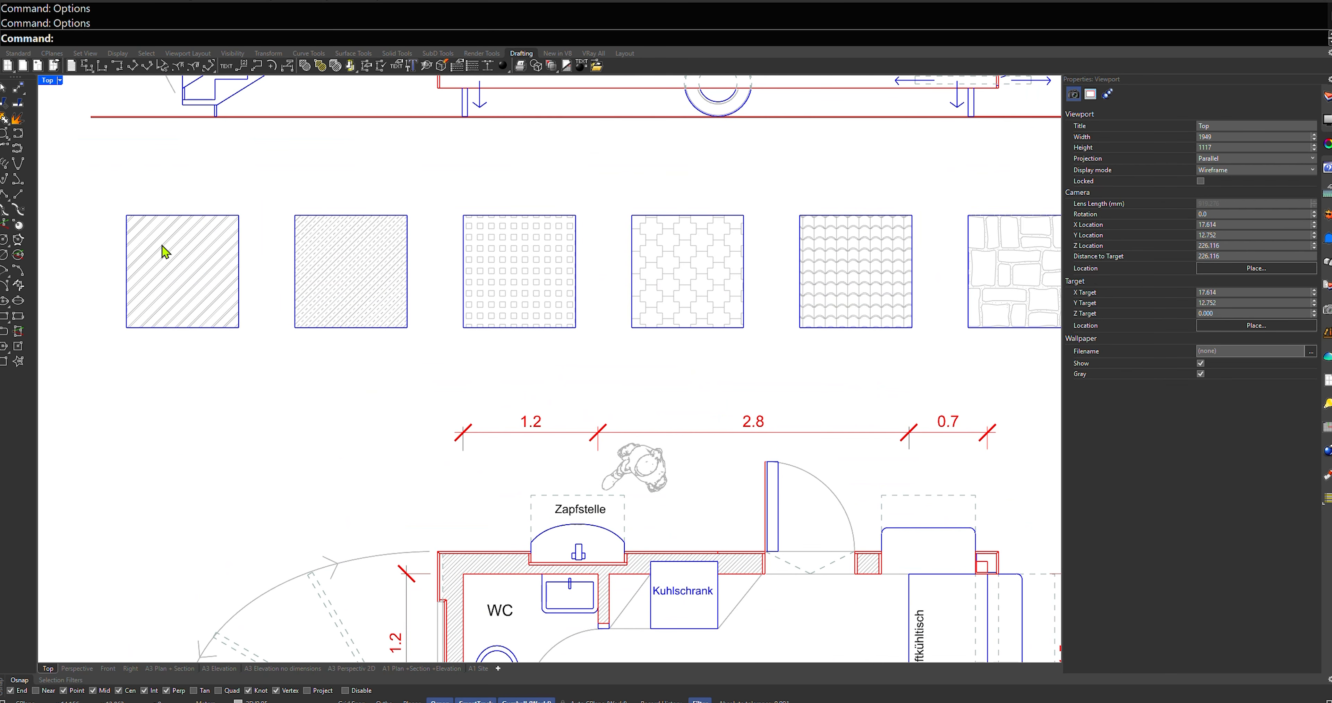
left_click(118, 65)
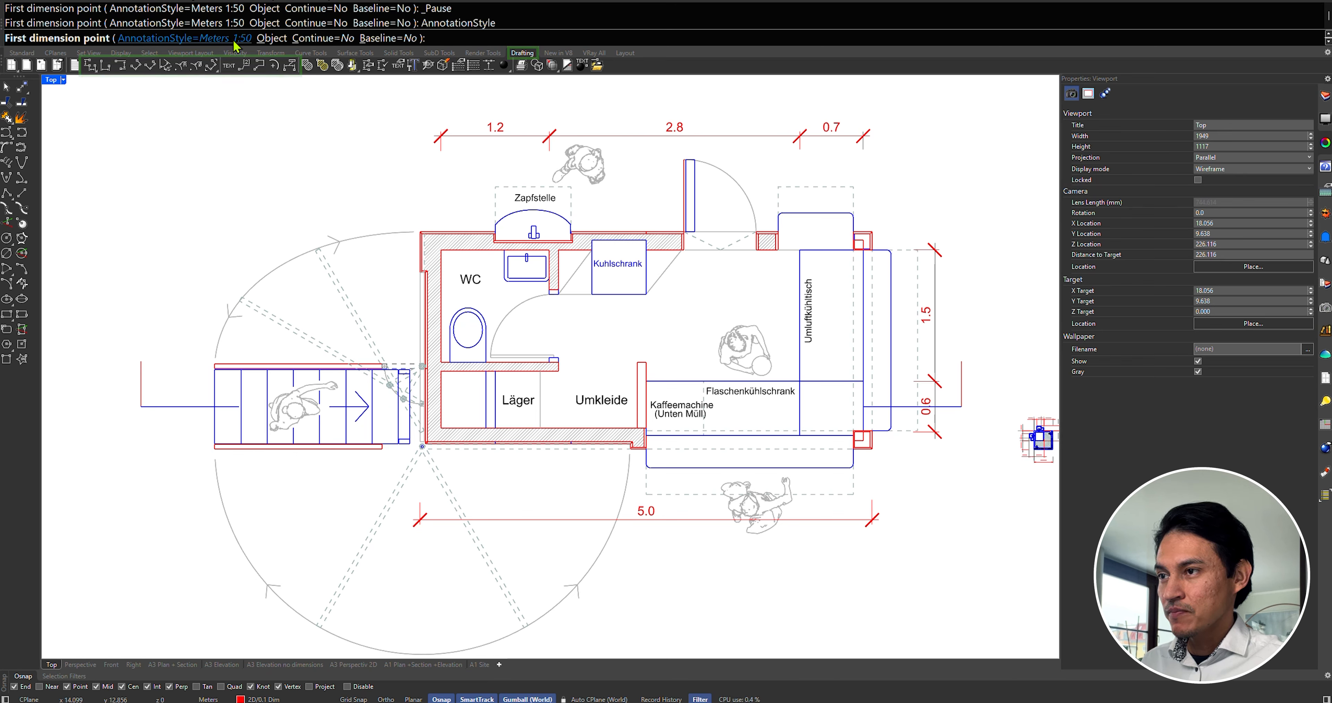
left_click(712, 340)
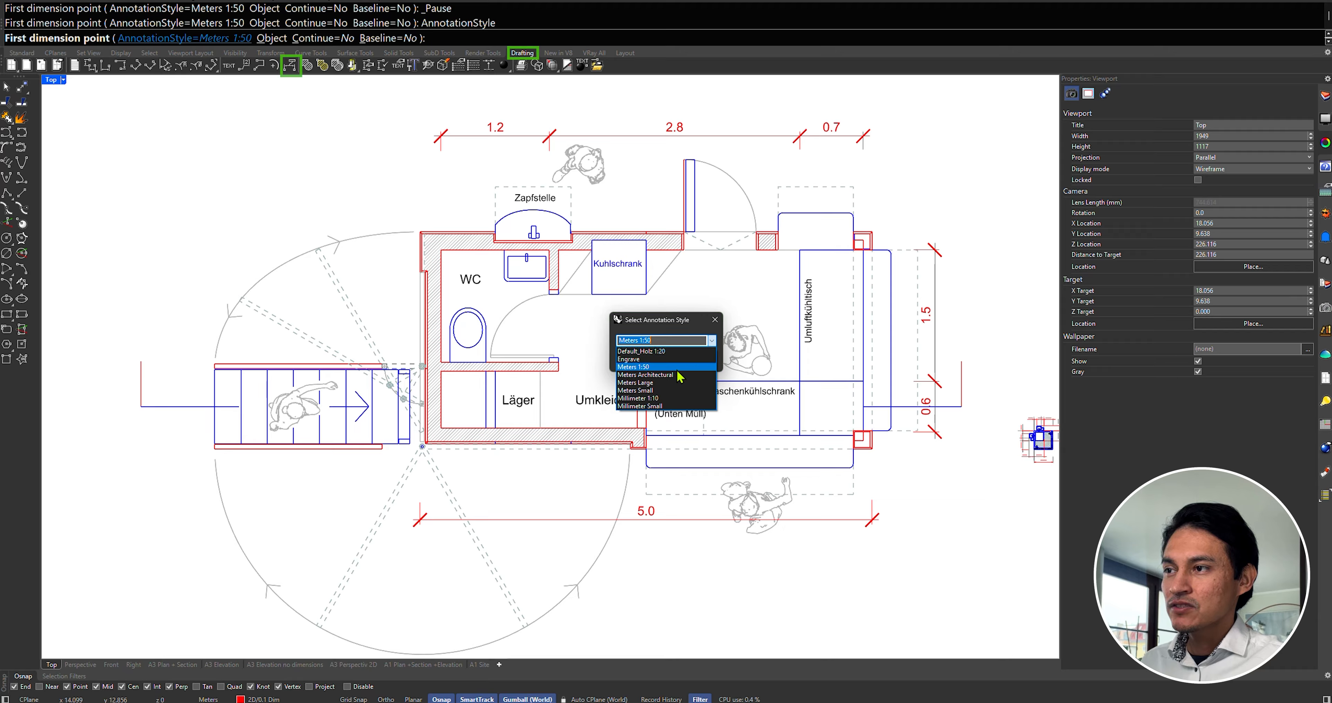
left_click(640, 366)
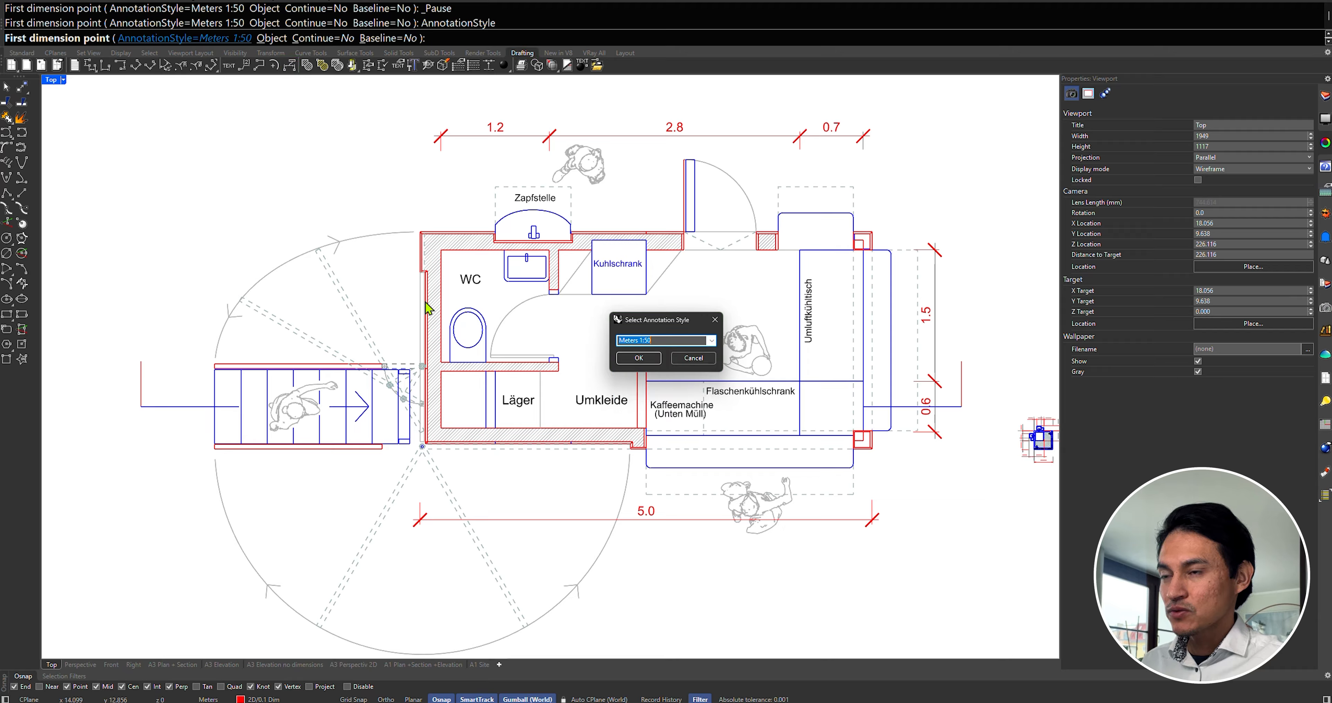
left_click(635, 358)
scroll(356, 270, "up", 6)
left_click(468, 195)
scroll(467, 425, "up", 8)
left_click(511, 475)
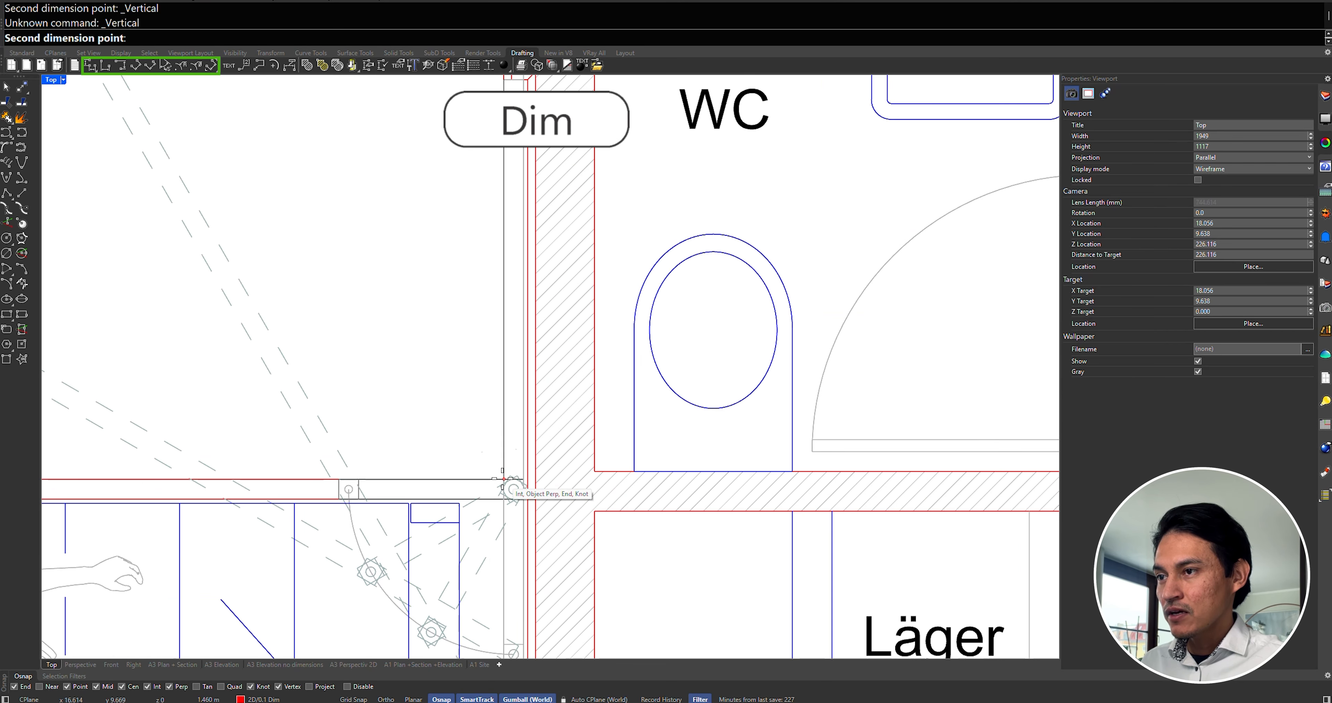
scroll(486, 452, "down", 5)
left_click(466, 431)
- Add an angle dimension to the dashed staircase swing arc outside the WC wall
right_click_drag(452, 354, 455, 263)
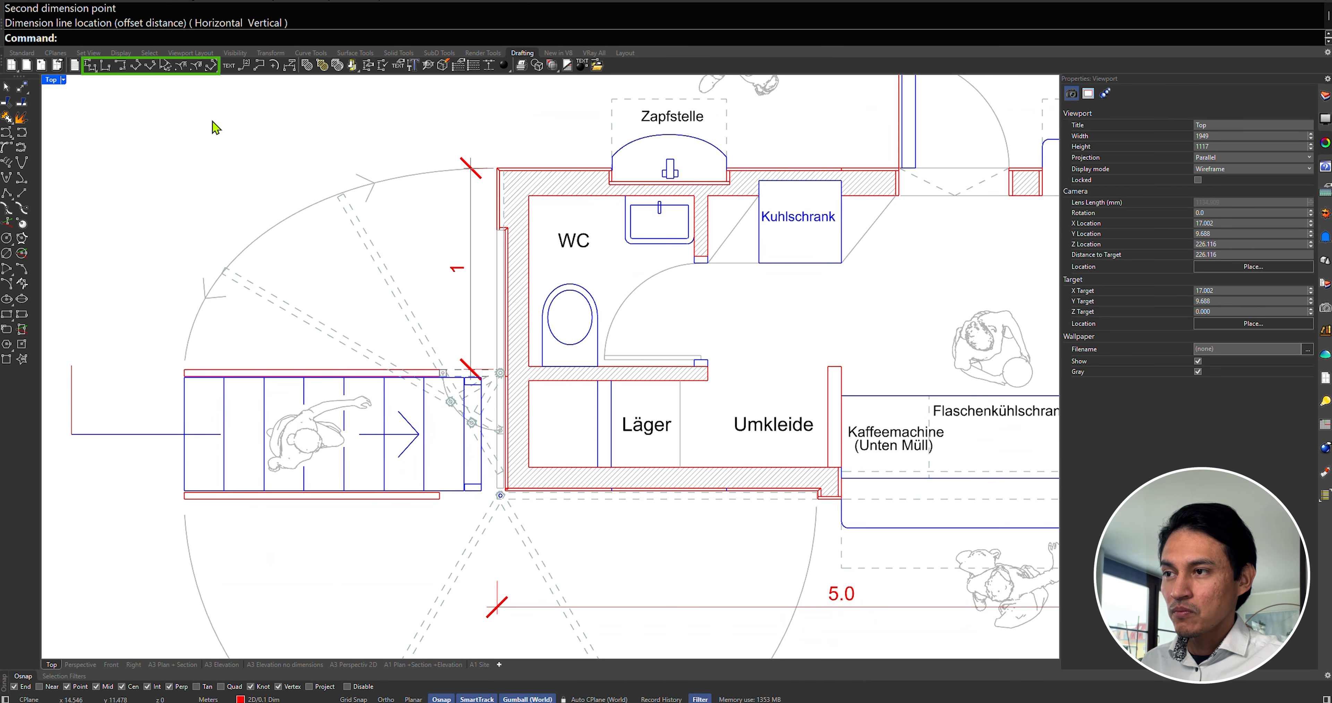
left_click(168, 64)
right_click_drag(479, 449, 474, 381)
left_click(331, 302)
left_click(492, 197)
left_click(365, 220)
- Add a radius dimension to the large staircase swing arc below the floor plan
left_click(181, 65)
right_click_drag(399, 492, 385, 318)
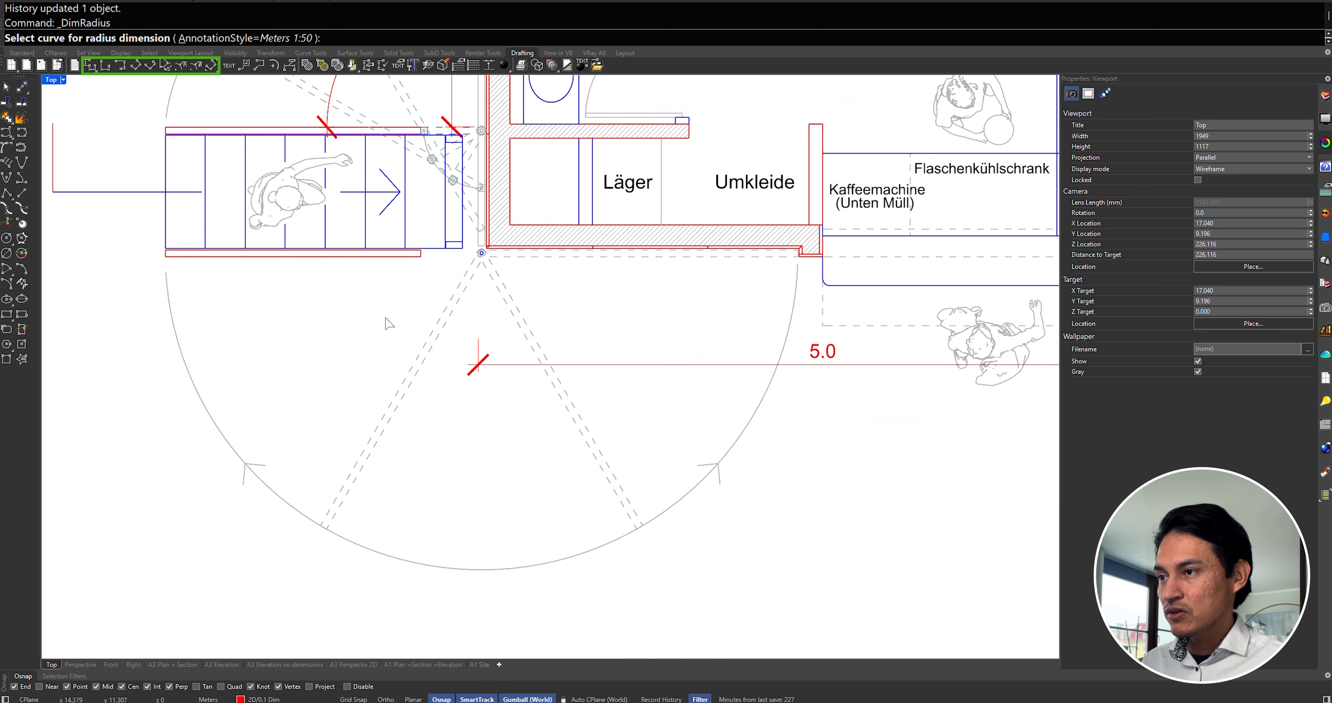
left_click(305, 526)
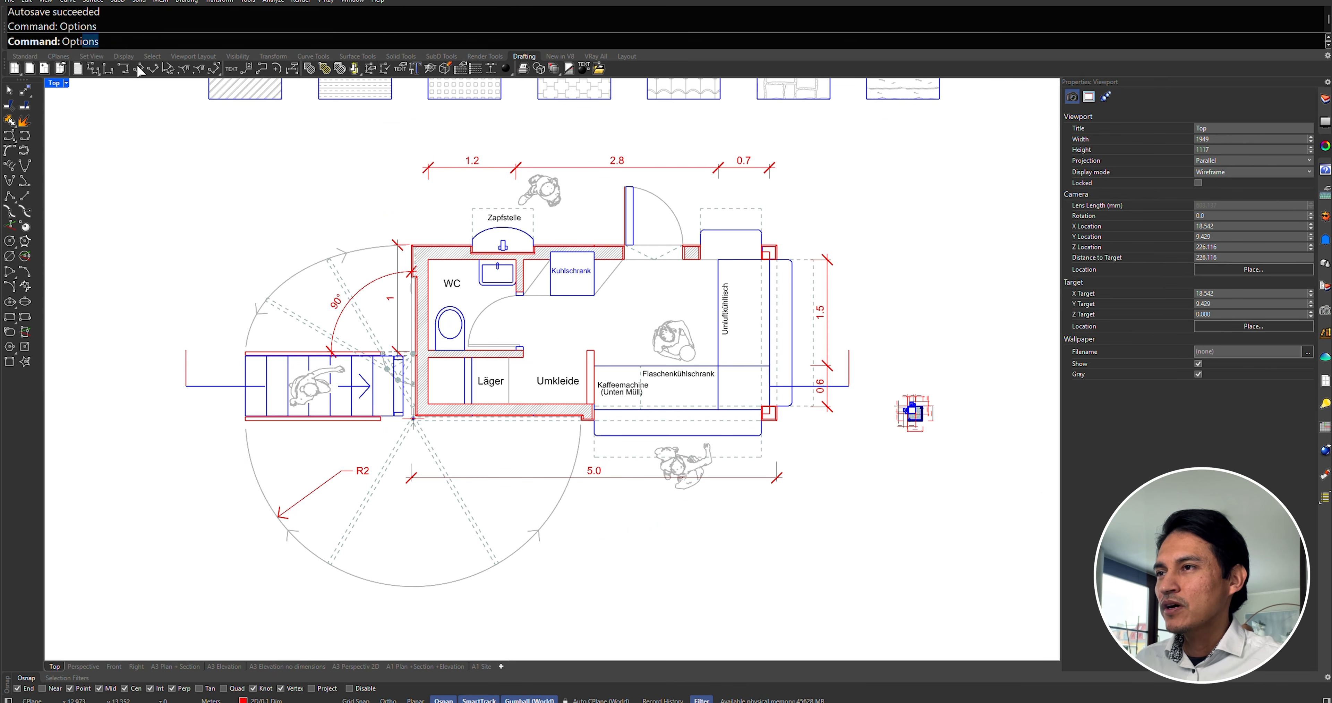
- Examine the font, text, dimension, arrow, length unit and angular unit settings of the Meters 1:50 annotation style
left_click_drag(409, 128, 642, 166)
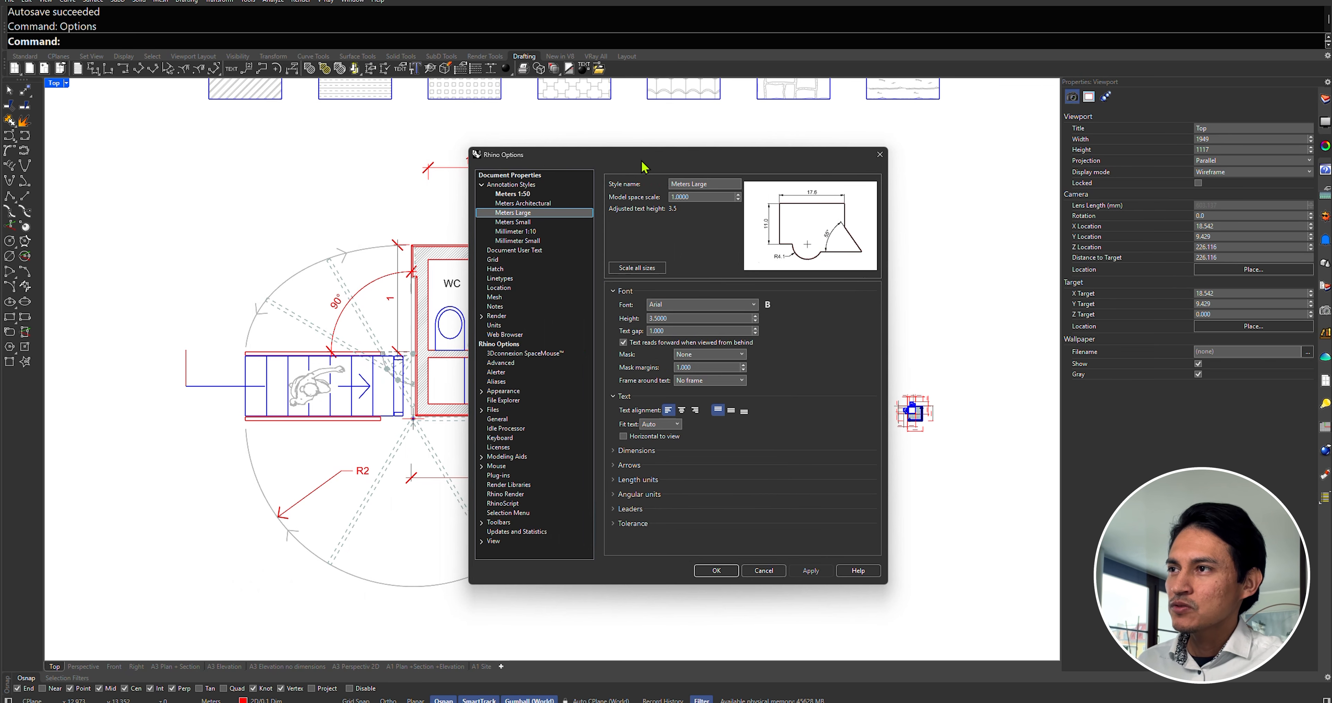
left_click(513, 194)
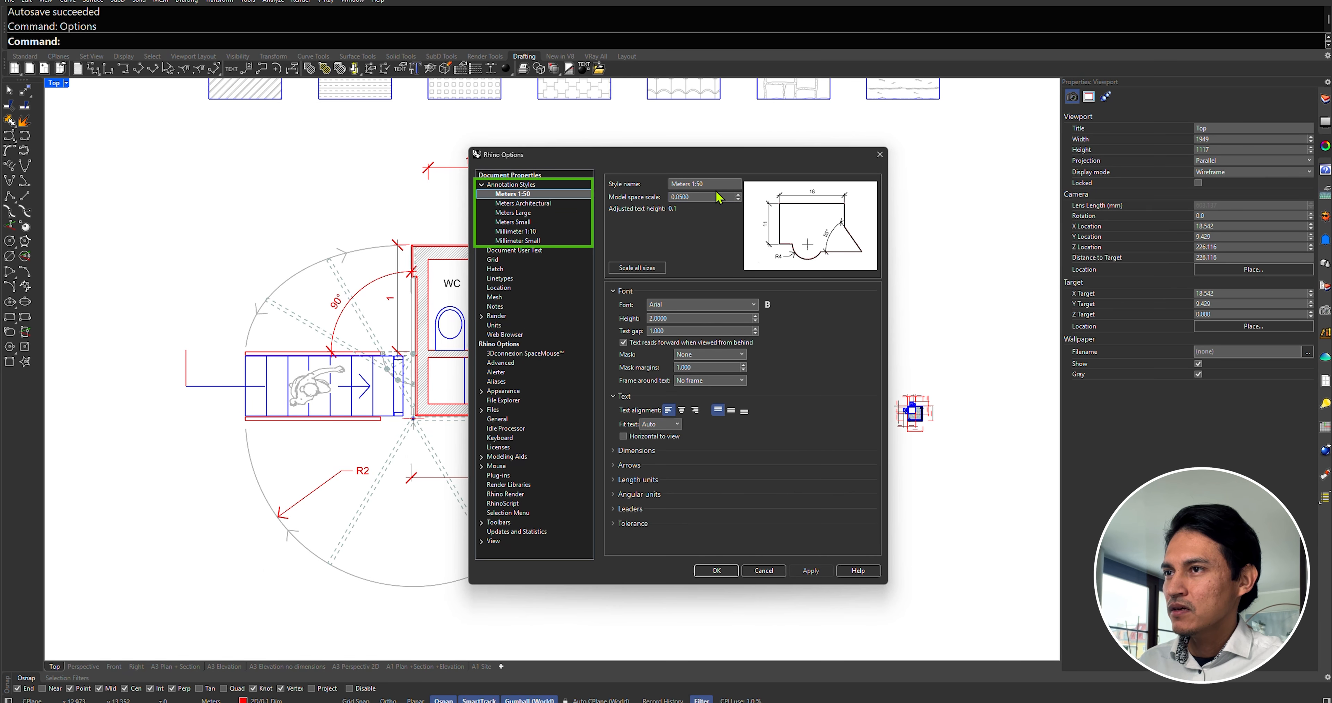
left_click(613, 290)
left_click(613, 305)
left_click(613, 320)
left_click(613, 320)
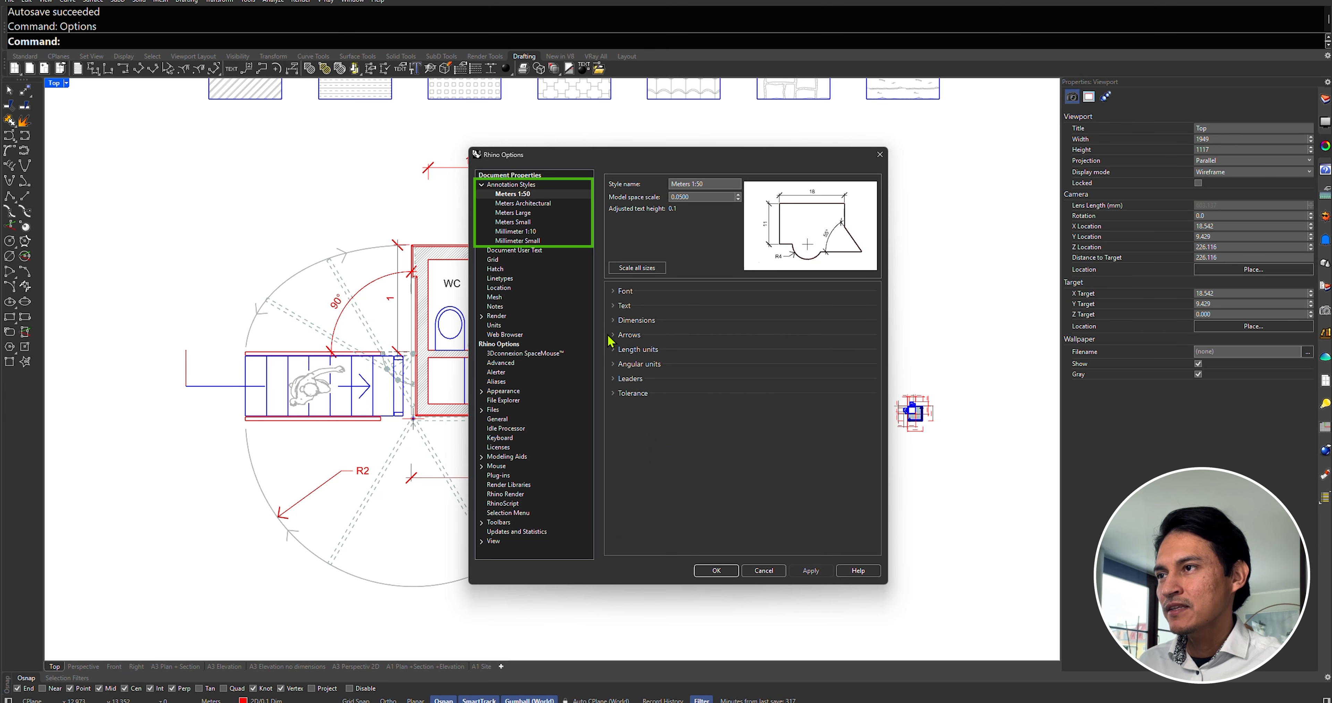
left_click(613, 335)
left_click(613, 334)
left_click(613, 349)
key("Down")
key("Down")
key("Down")
key("Down")
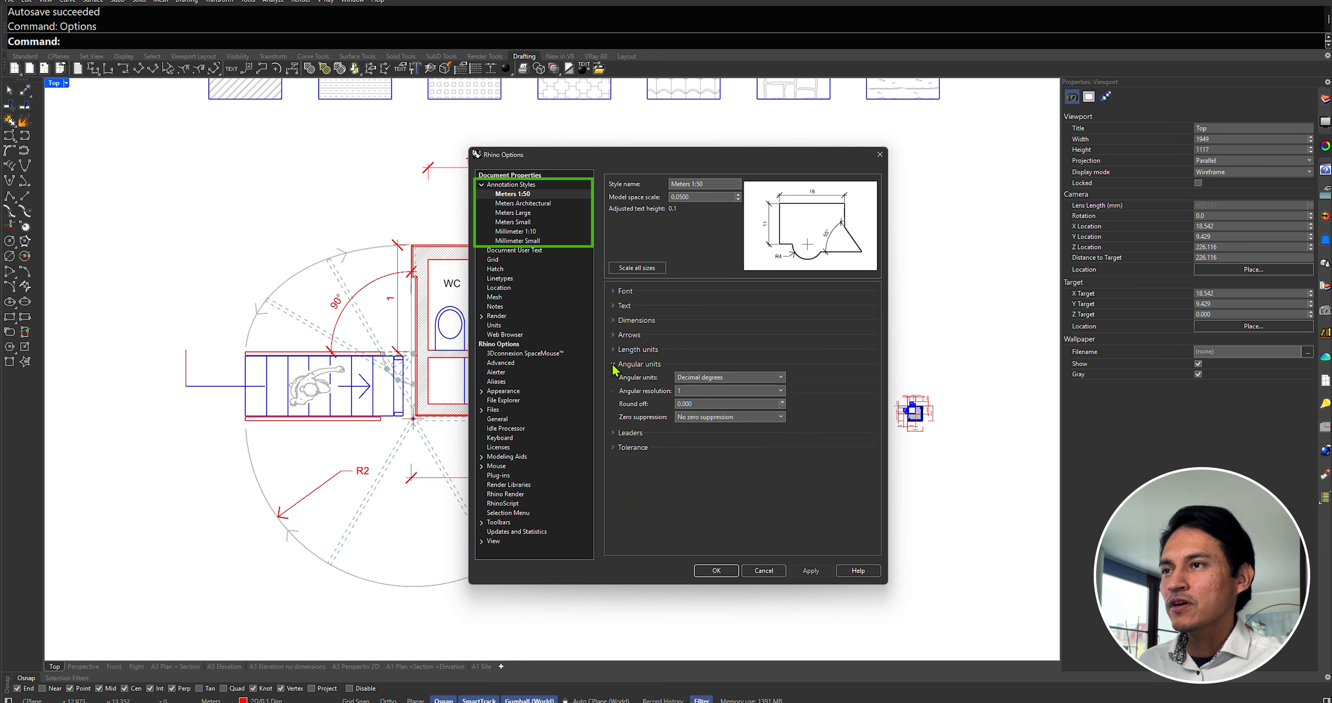
- Examine the dimension settings of the Millimeter 1:10 annotation style and accept the options
left_click(613, 291)
left_click(613, 291)
left_click(614, 306)
left_click(613, 305)
left_click(614, 321)
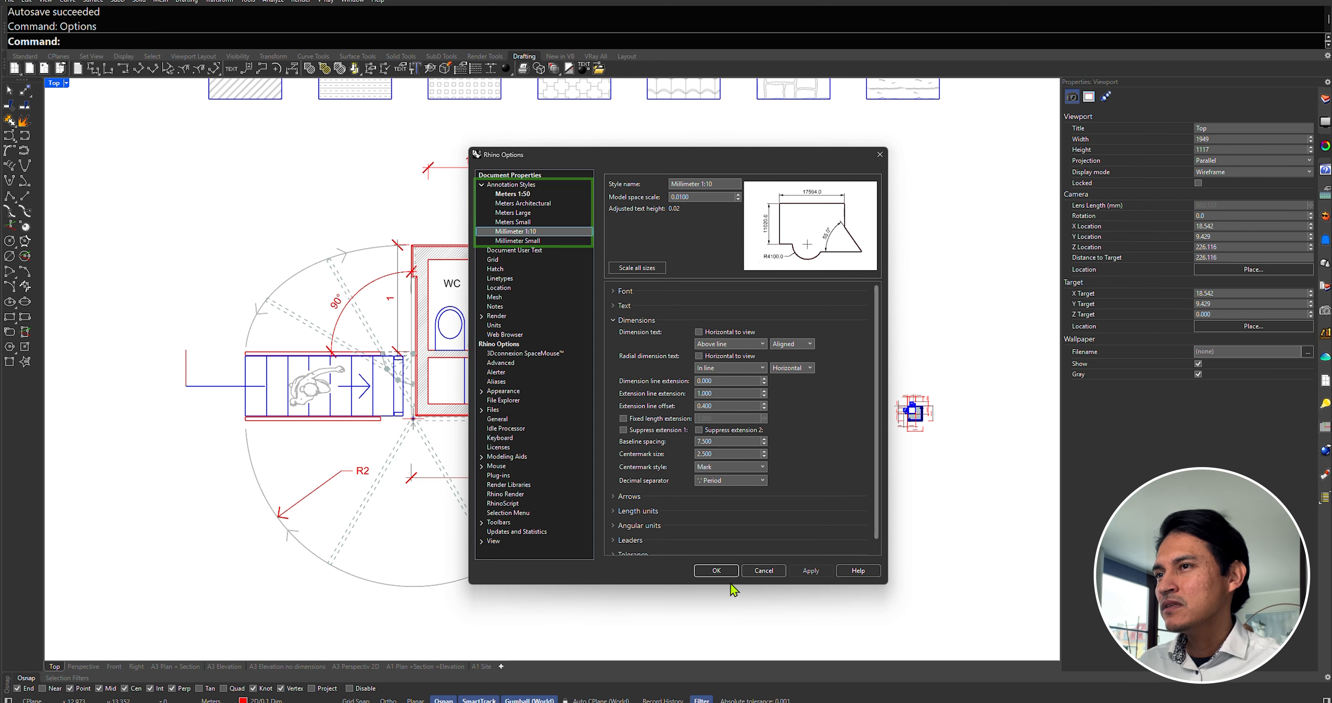
left_click(716, 569)
- Select the 100.0 dimension above the small corner detail and inspect its properties
scroll(758, 383, "up", 5)
scroll(511, 354, "up", 5)
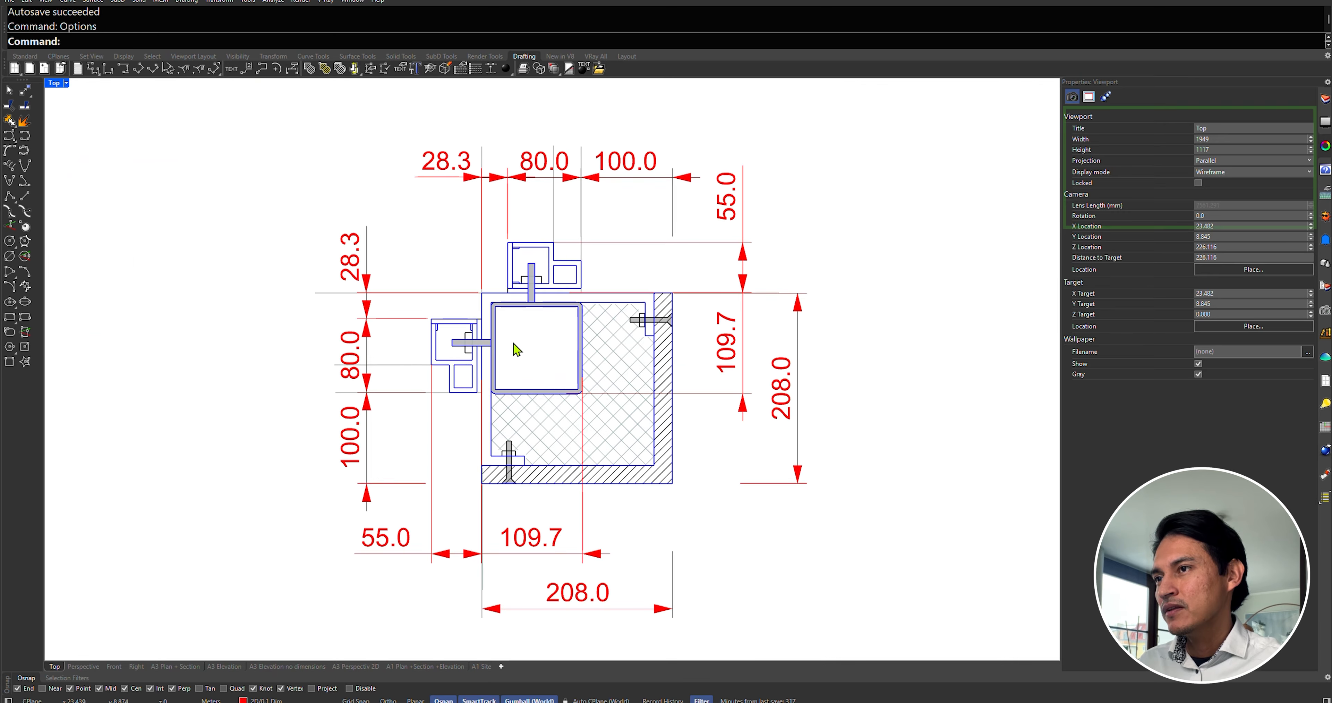
left_click(625, 161)
left_click(1251, 128)
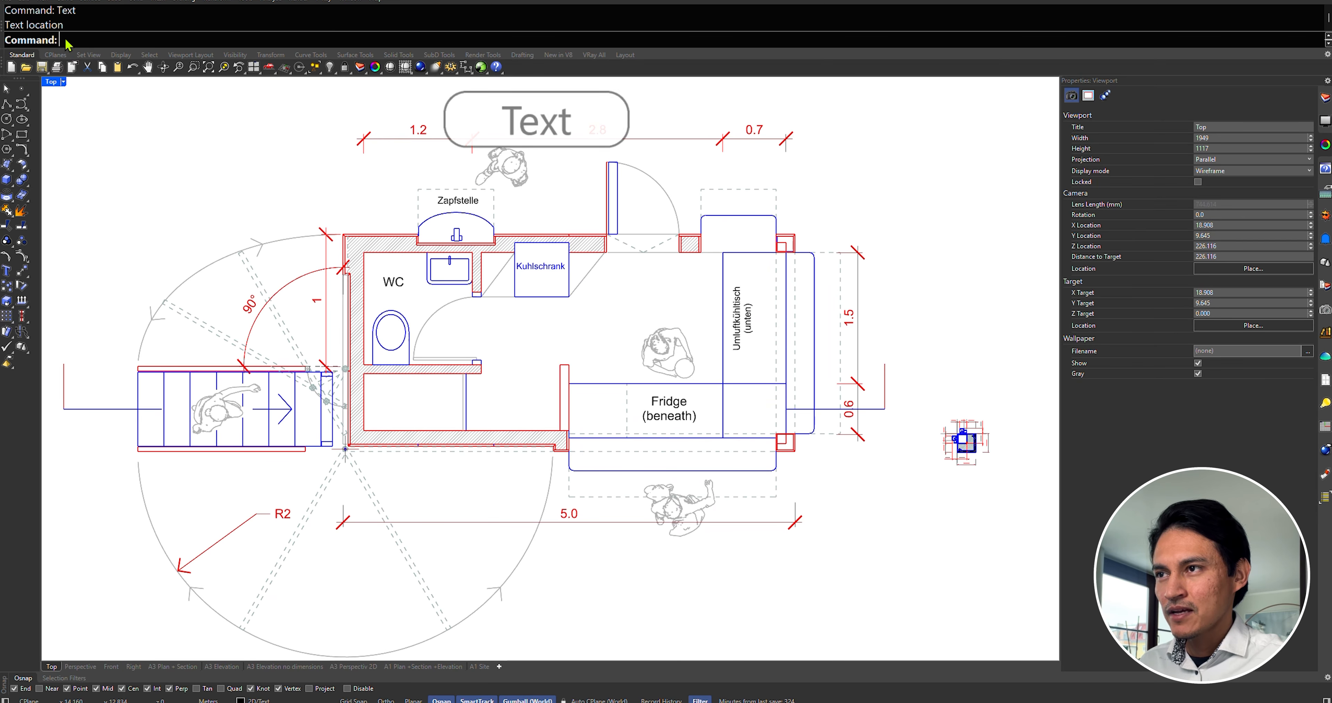
- Create a "Storage" room label with the Text command in annotation style Meters 1:50
key("Return")
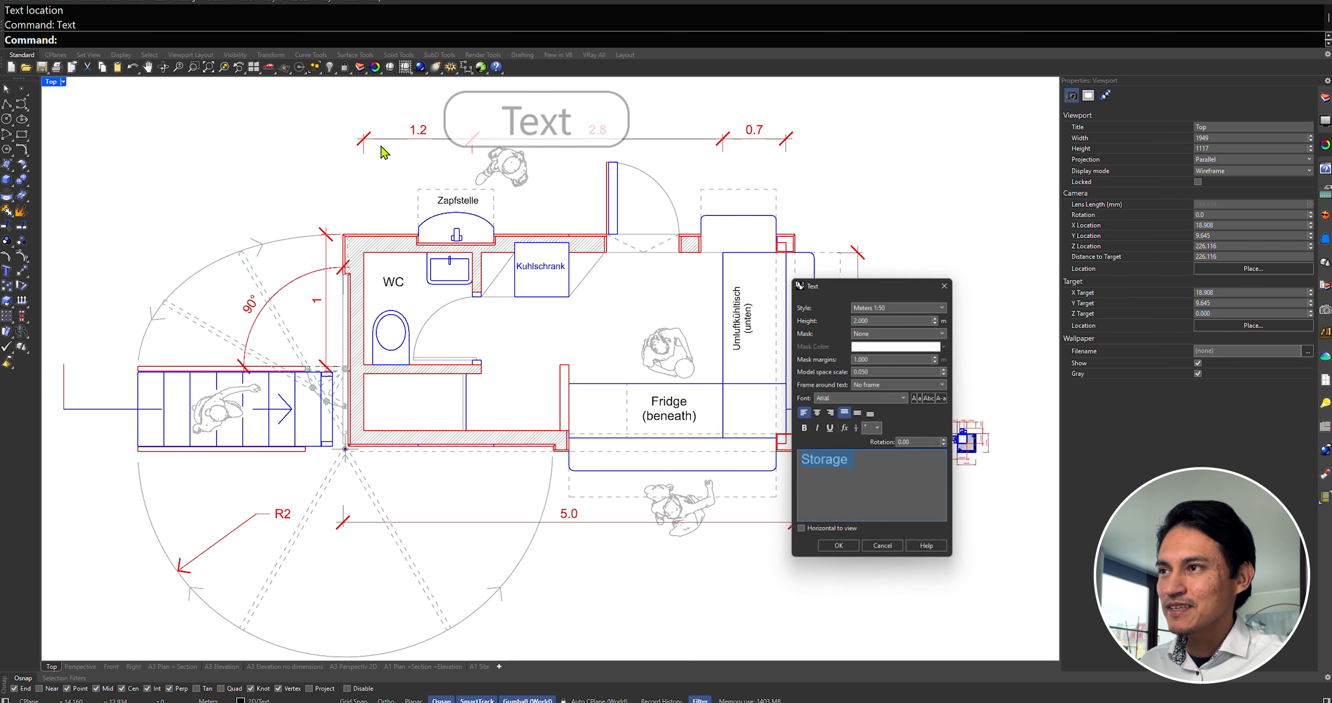
left_click(878, 308)
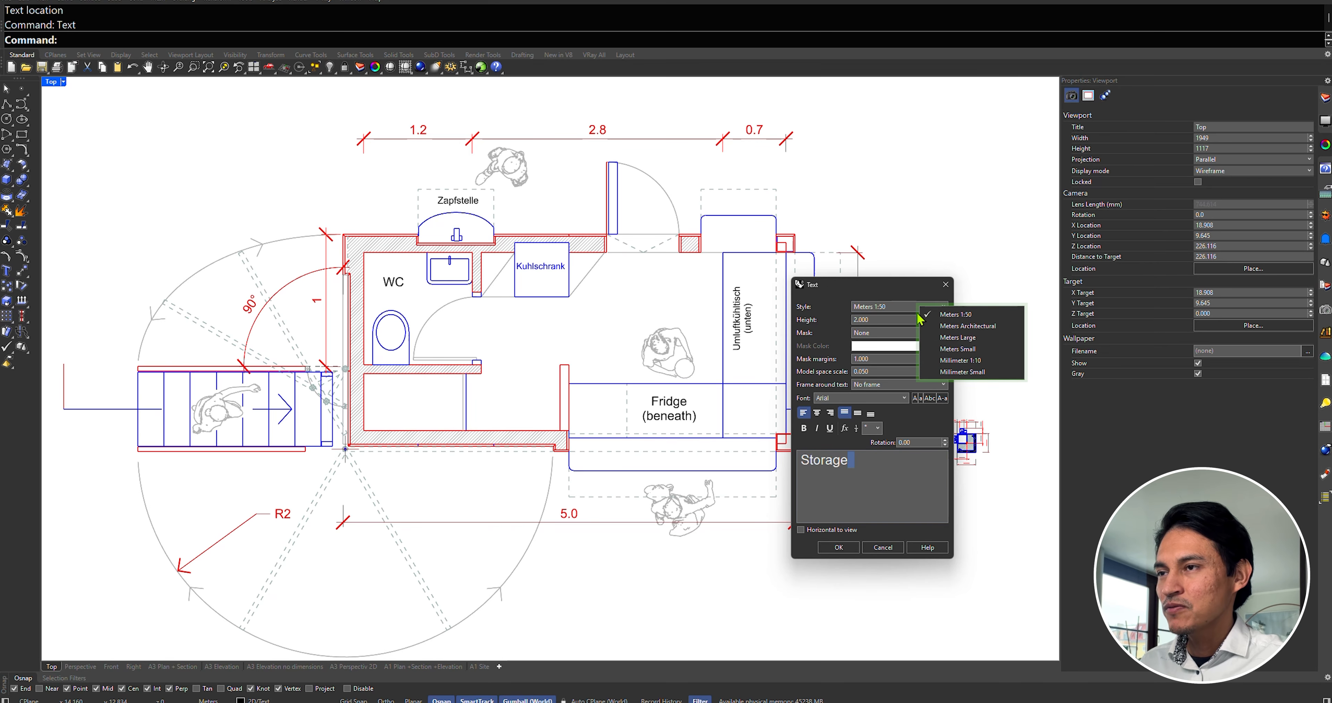
left_click(953, 316)
left_click(838, 546)
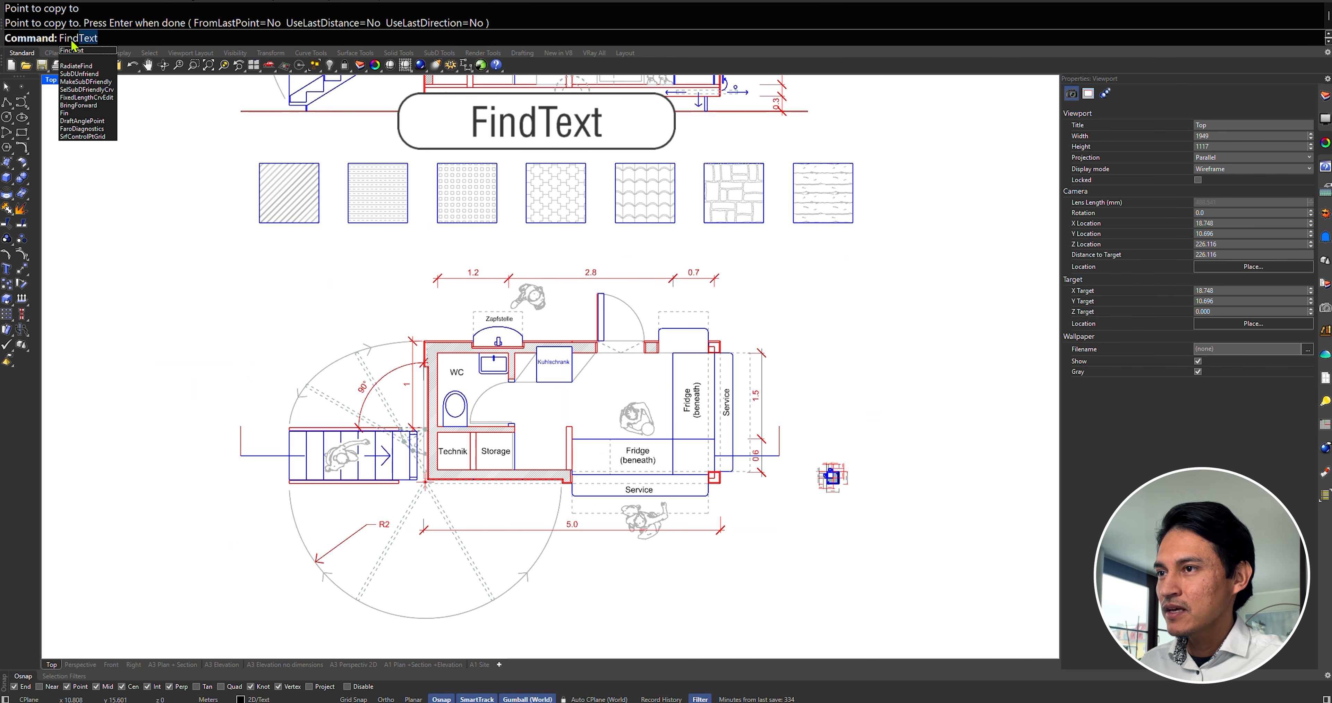
- Find the text "Terrace" with Locate enabled and replace its occurrences with "-Terrace -"
left_click(72, 49)
type("Terrace")
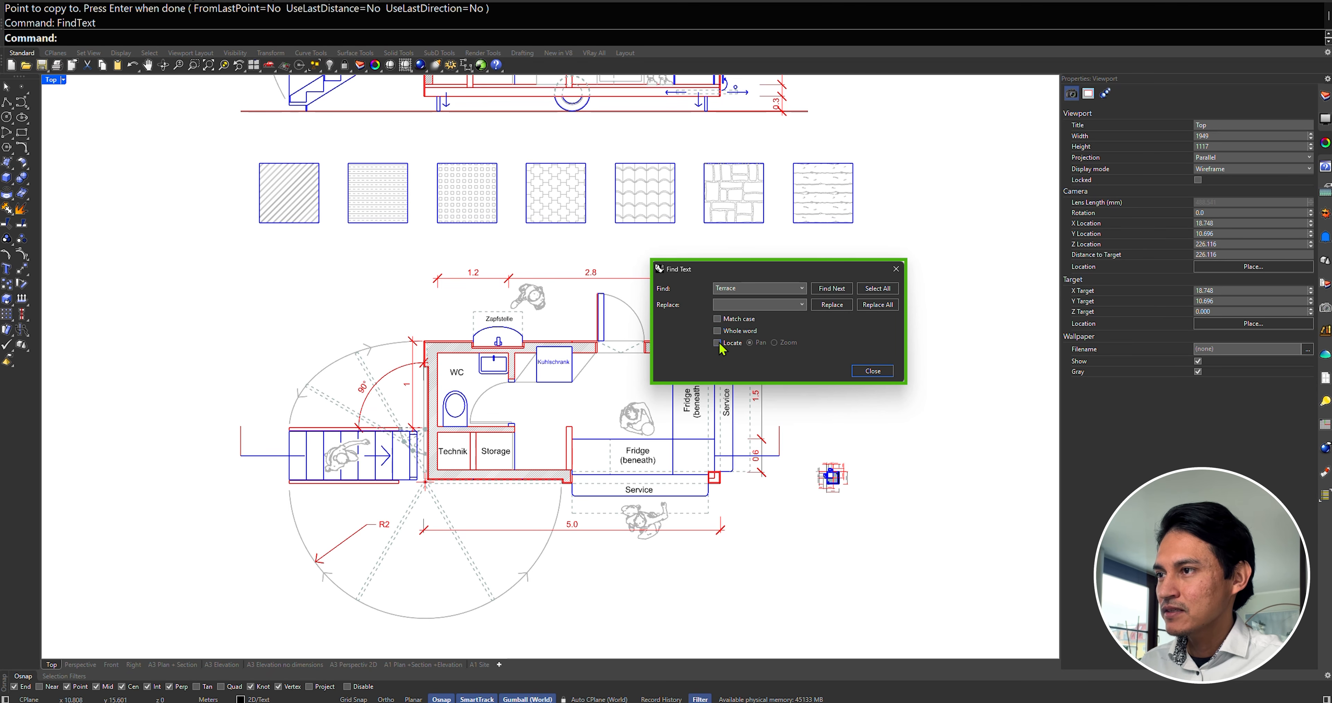
left_click(833, 289)
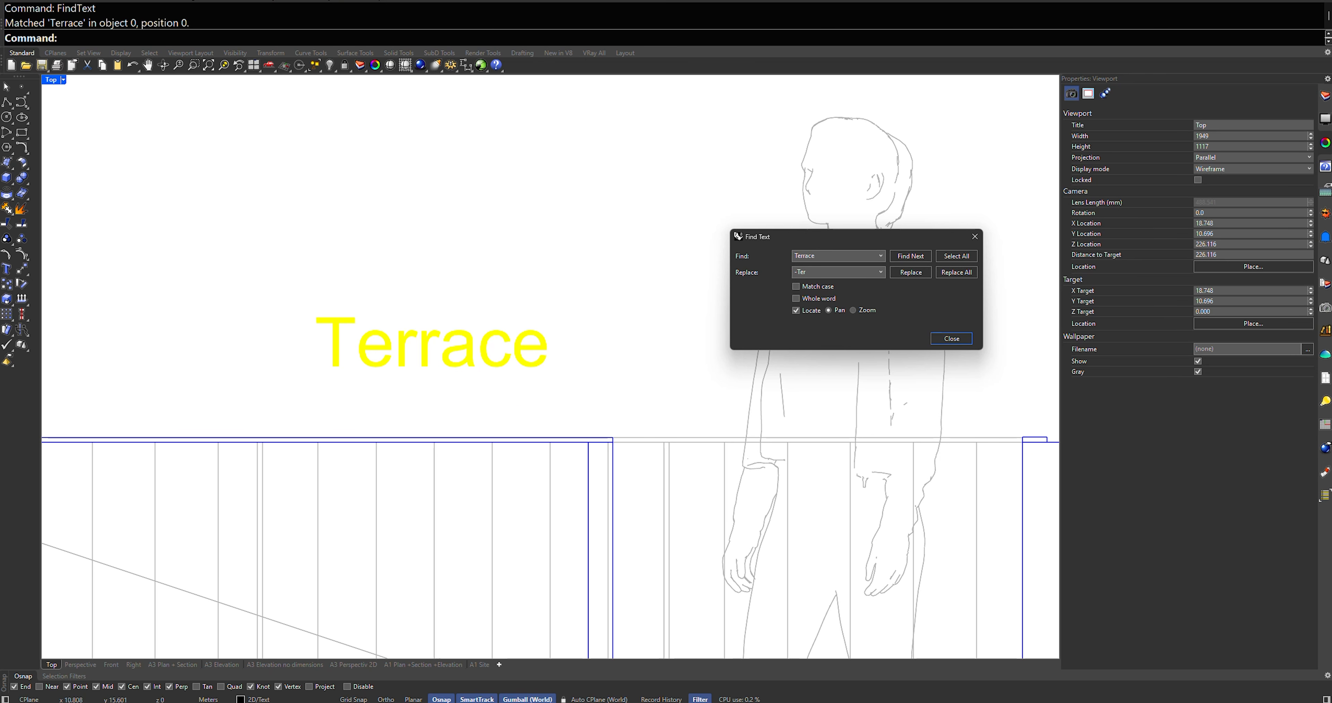
left_click(911, 272)
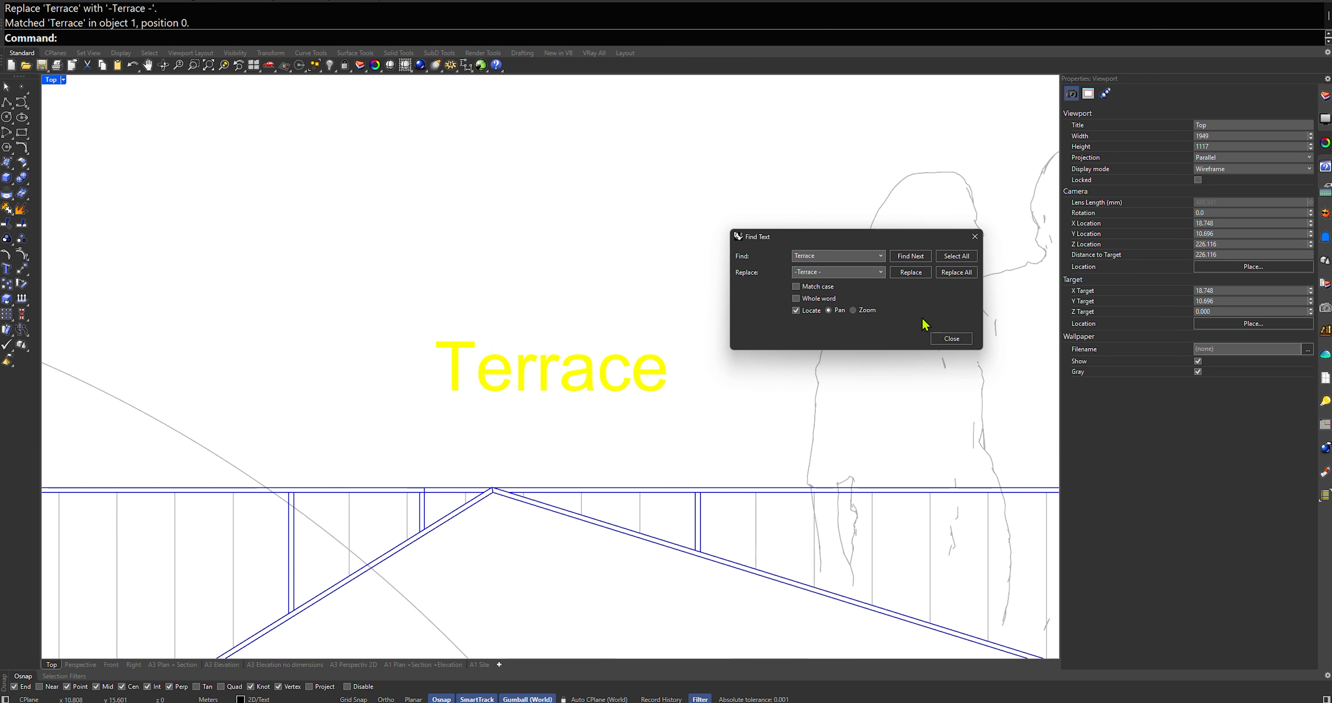
left_click(910, 273)
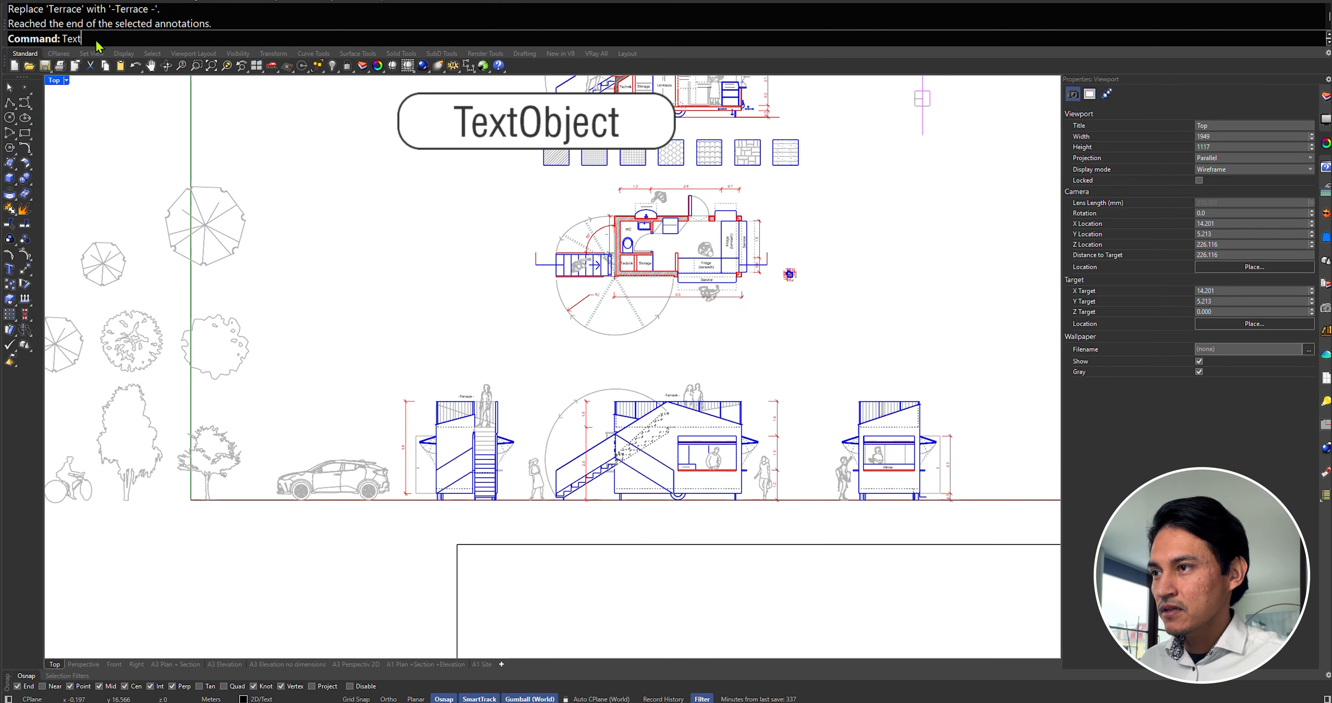
- Create the text object "KIOSK" as curves in Comic Sans MS with the engraving font option, placed beside the drawings
left_click(97, 63)
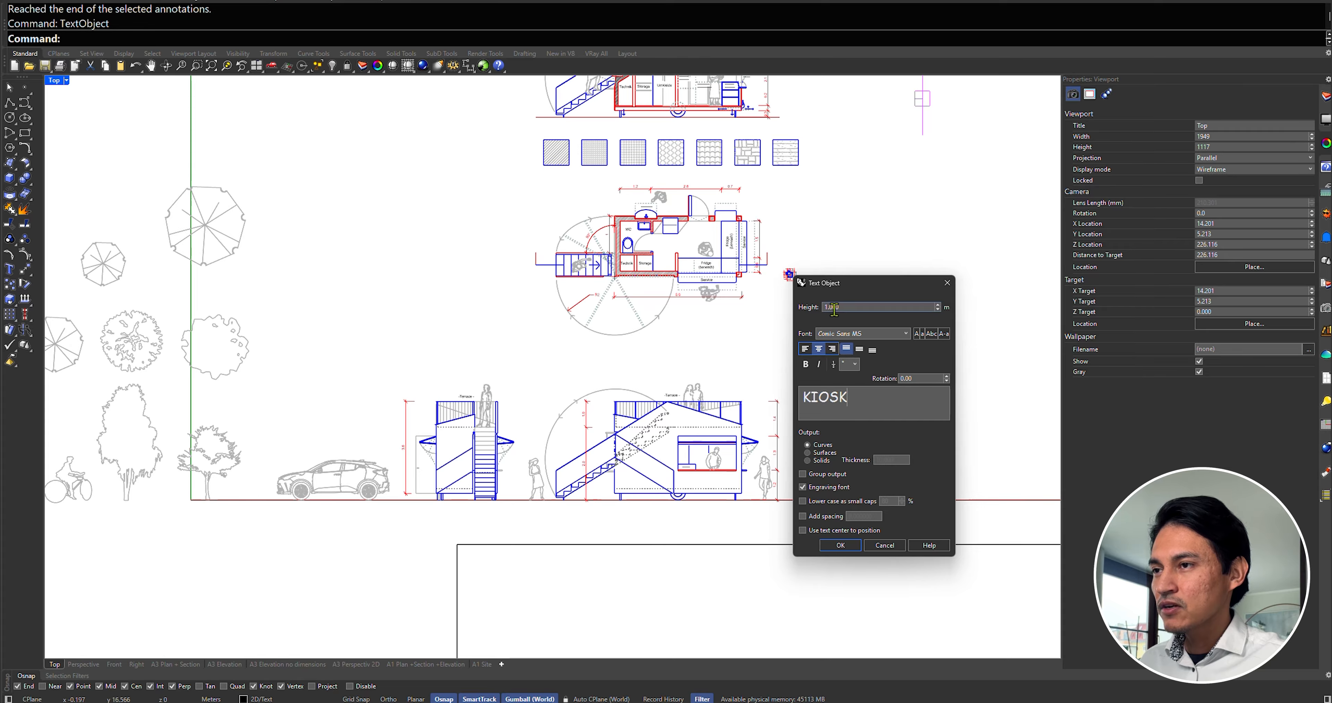
left_click(838, 545)
left_click(868, 336)
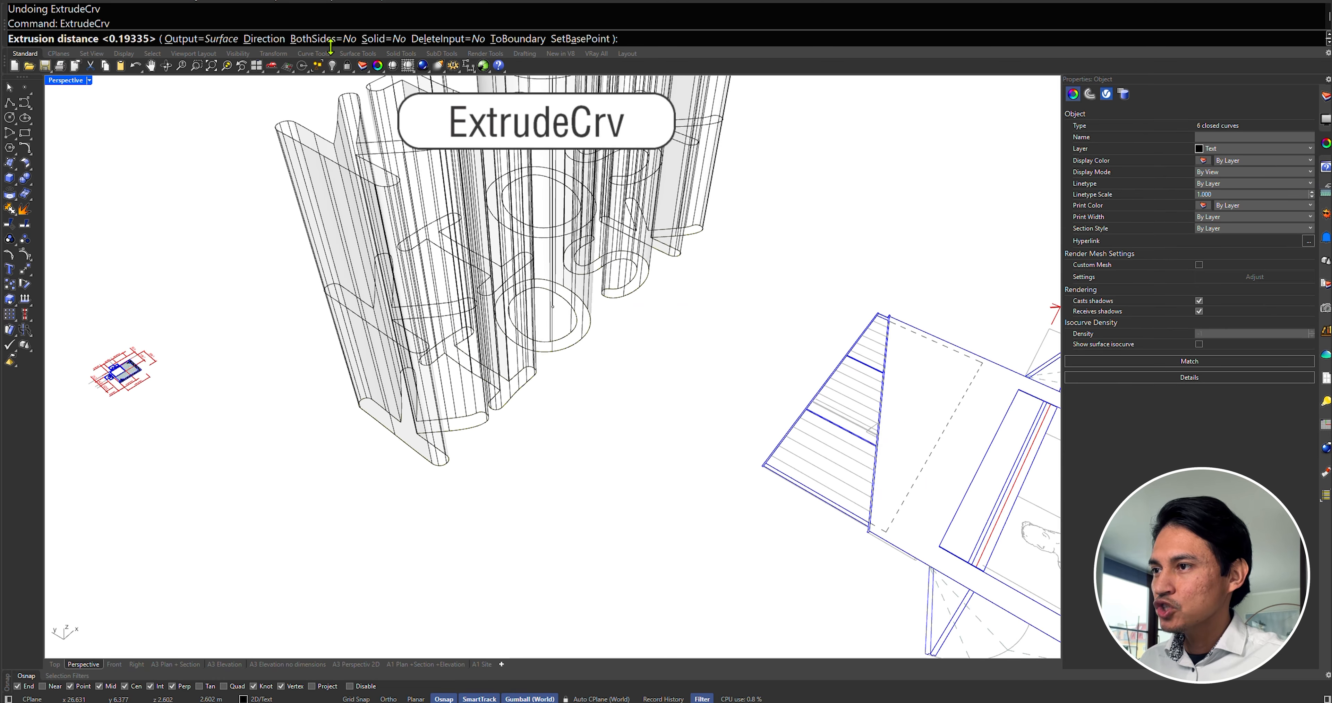
- Extrude the KIOSK letter curves with the Solid option enabled and group the resulting letters
left_click(372, 40)
left_click(413, 314)
right_click_drag(460, 258, 318, 158)
left_click_drag(316, 154, 599, 520)
key("ctrl+g")
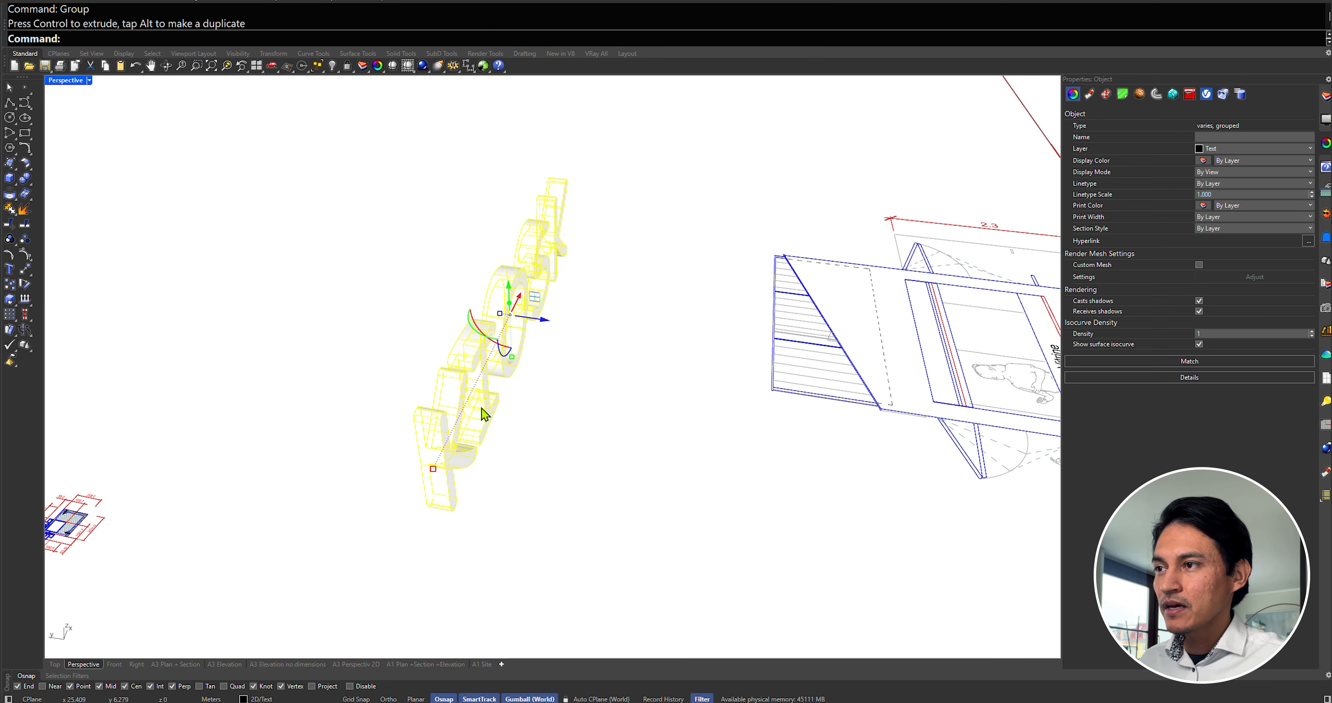
- Move the grouped KIOSK lettering to the 3D kiosk's lower corner below the service window and raise it vertically
left_click(468, 350)
scroll(468, 346, "down", 15)
right_click_drag(468, 351, 372, 367)
scroll(713, 391, "up", 15)
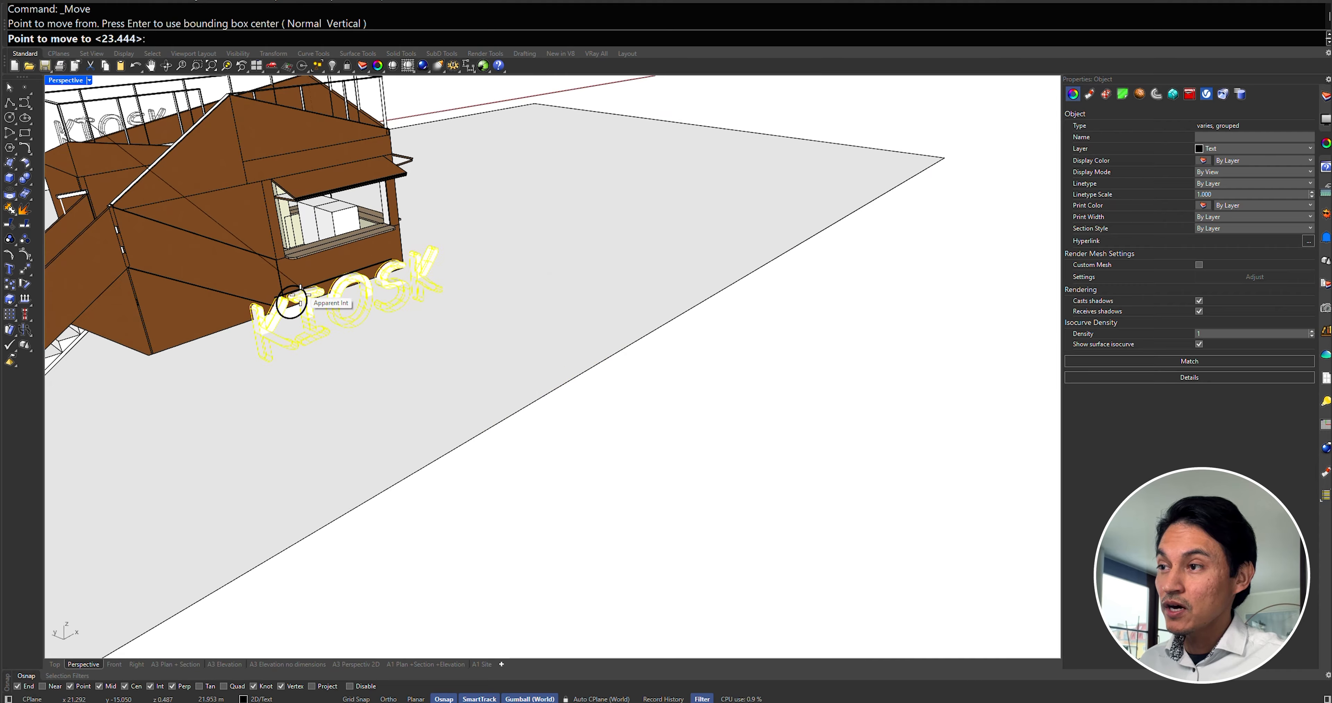
left_click(347, 290)
left_click_drag(398, 270, 398, 237)
- Scale the KIOSK lettering from its base corner to fit the wall below the service window
type("sc")
key("Return")
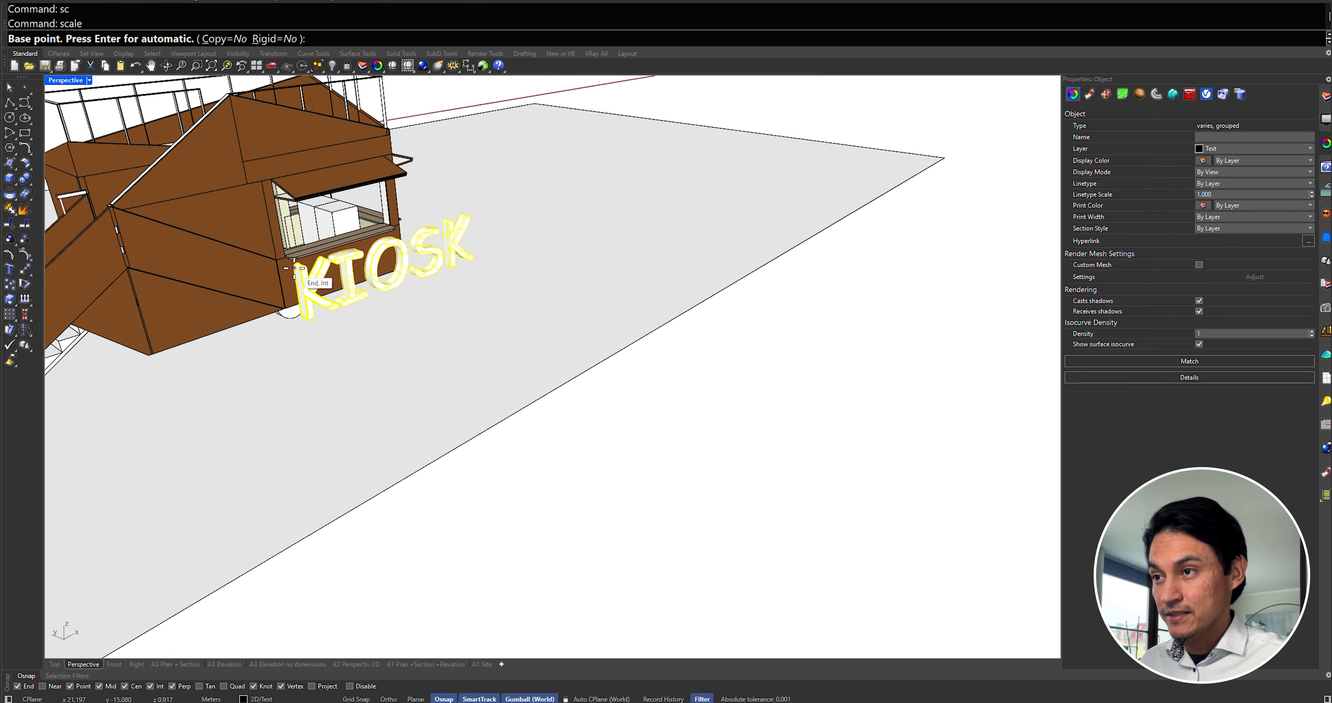
scroll(300, 264, "up", 12)
left_click(300, 264)
left_click(755, 330)
left_click(633, 312)
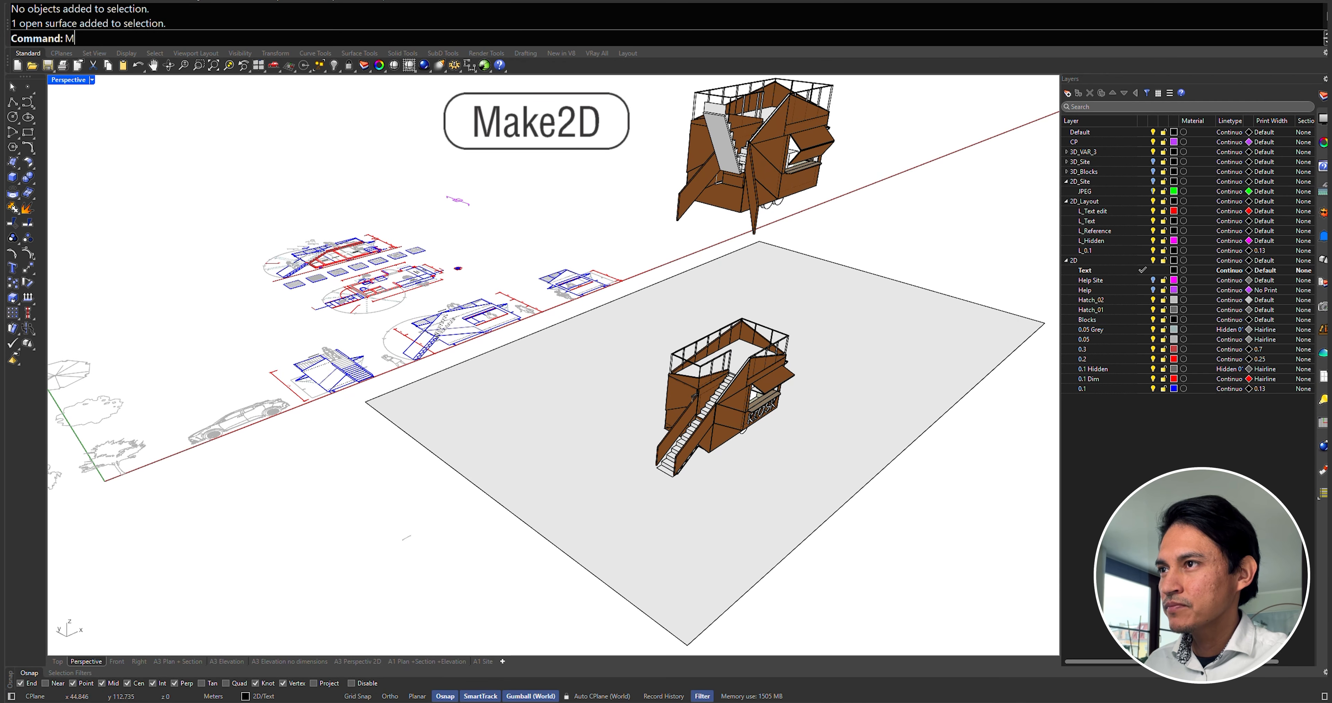
- Generate a Make2D drawing of the kiosk with its sign from the Perspective view, with hidden lines, scene silhouette and maintained source layers
key("Return")
left_click_drag(637, 251, 841, 555)
scroll(824, 474, "up", 5)
right_click_drag(723, 343, 720, 370)
scroll(722, 294, "up", 2)
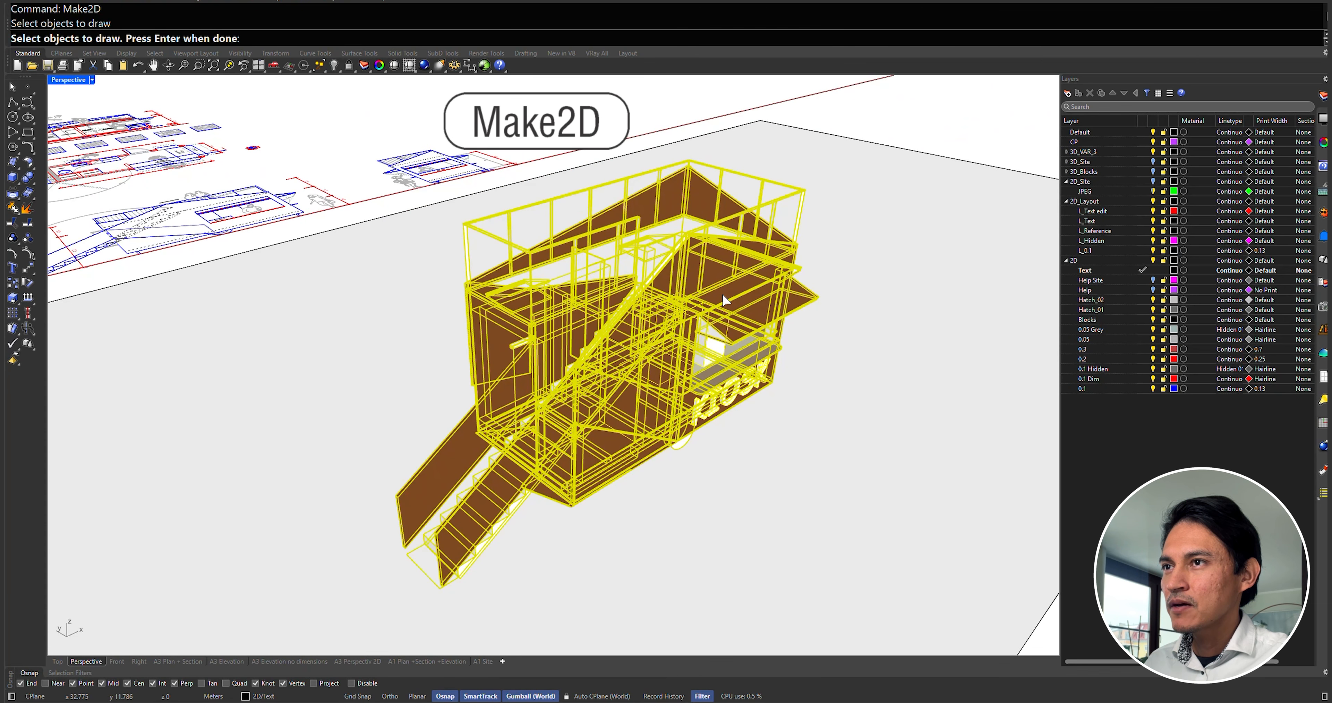
left_click(153, 65)
left_click_drag(648, 315, 602, 310)
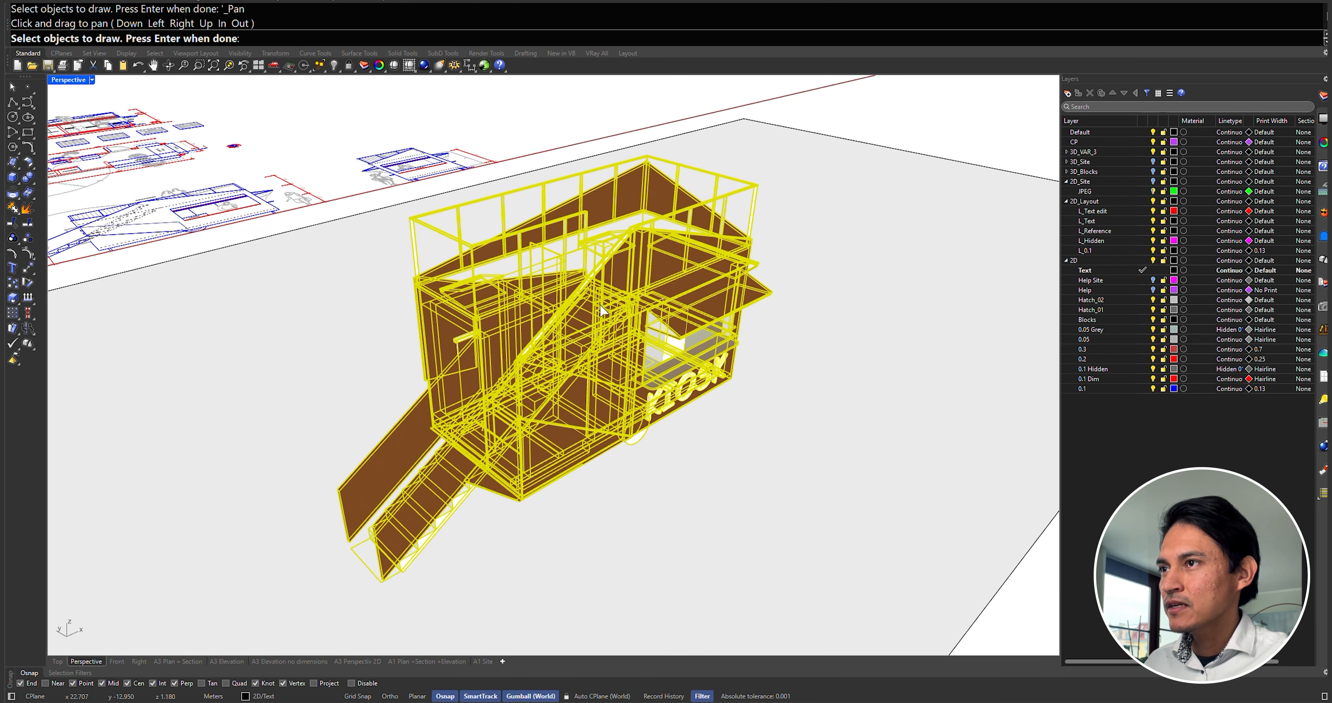
key("Return")
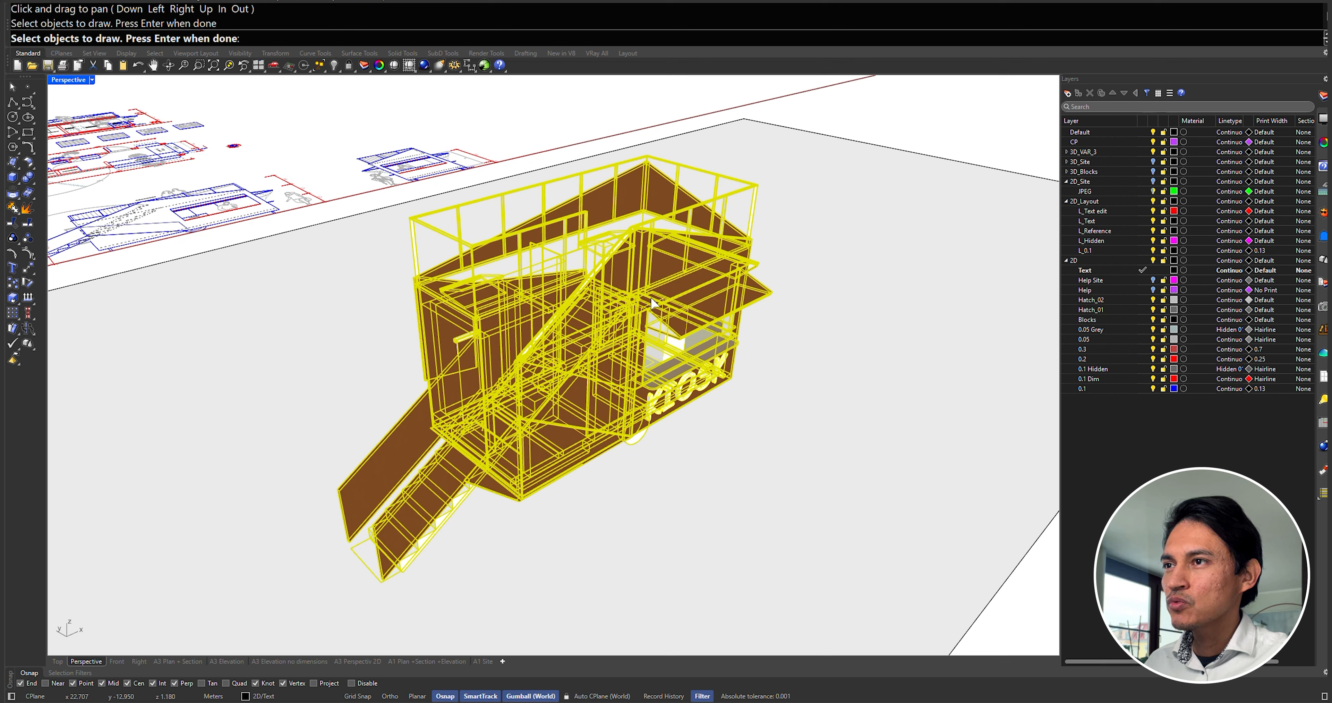
mouse_move(342, 261)
left_mouse_down()
mouse_move(360, 272)
mouse_move(857, 267)
left_mouse_up()
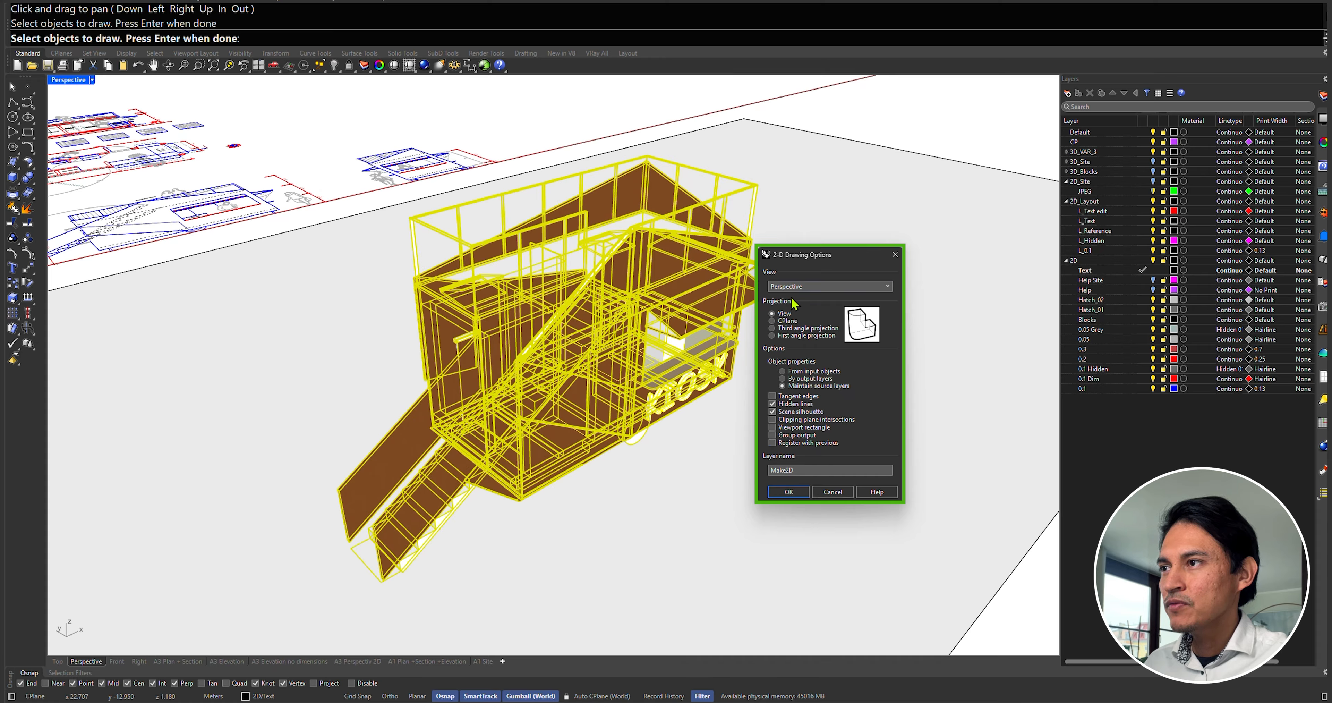
left_click(789, 492)
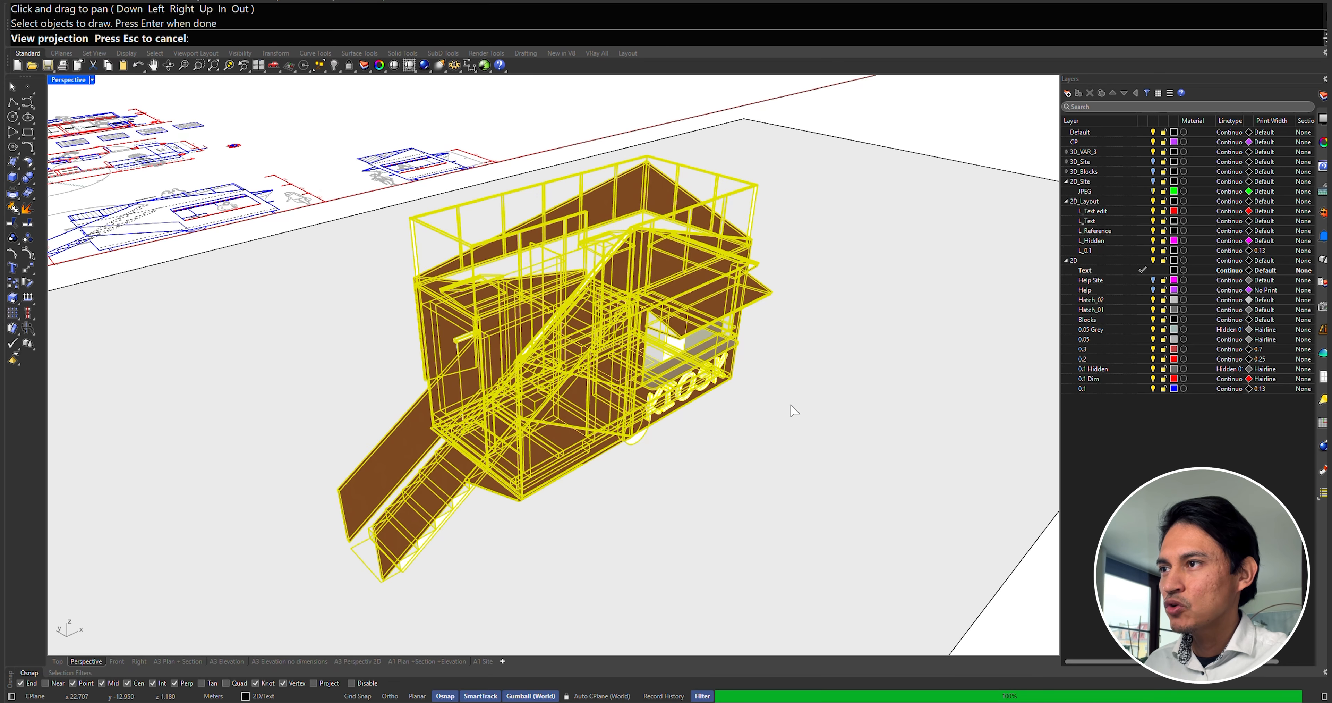
- Move the generated kiosk linework to free space above its original location in the Top view
scroll(610, 385, "down", 5)
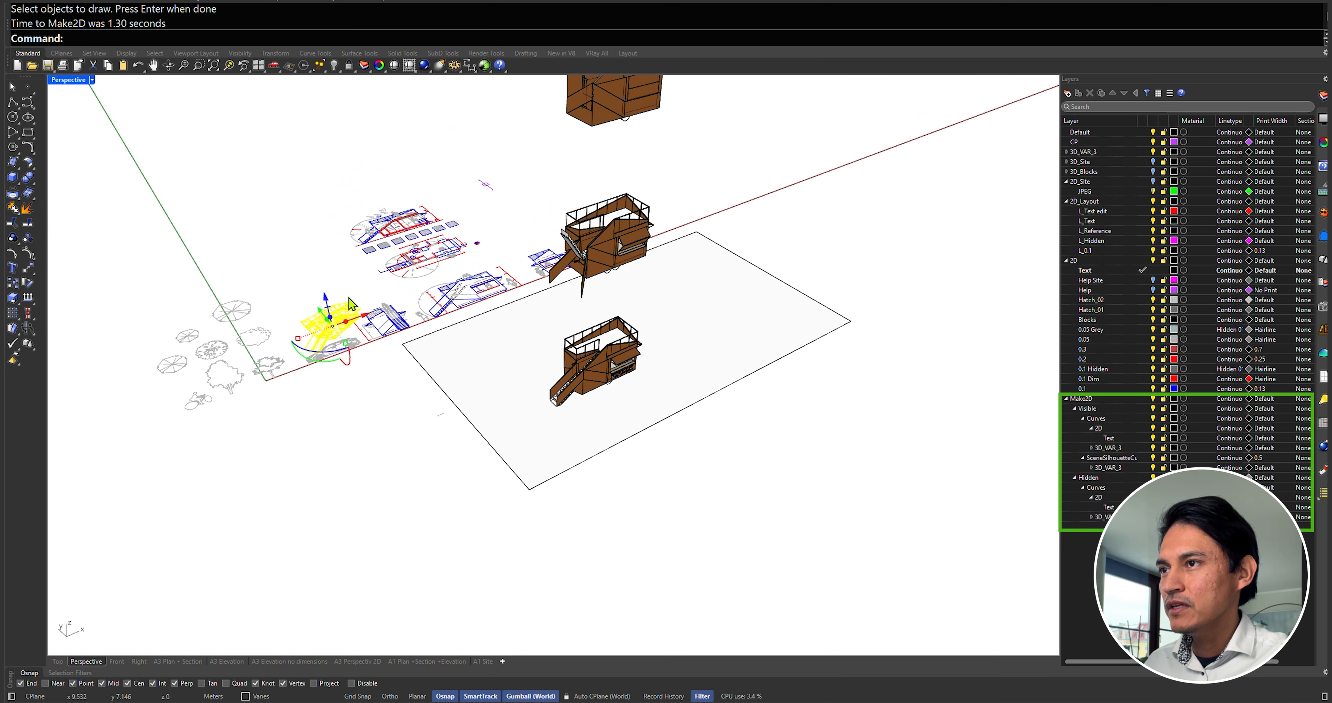
key("ctrl+F1")
type("m")
key("Return")
left_click(639, 480)
left_click(574, 155)
scroll(570, 149, "up", 8)
right_click_drag(571, 150, 619, 335)
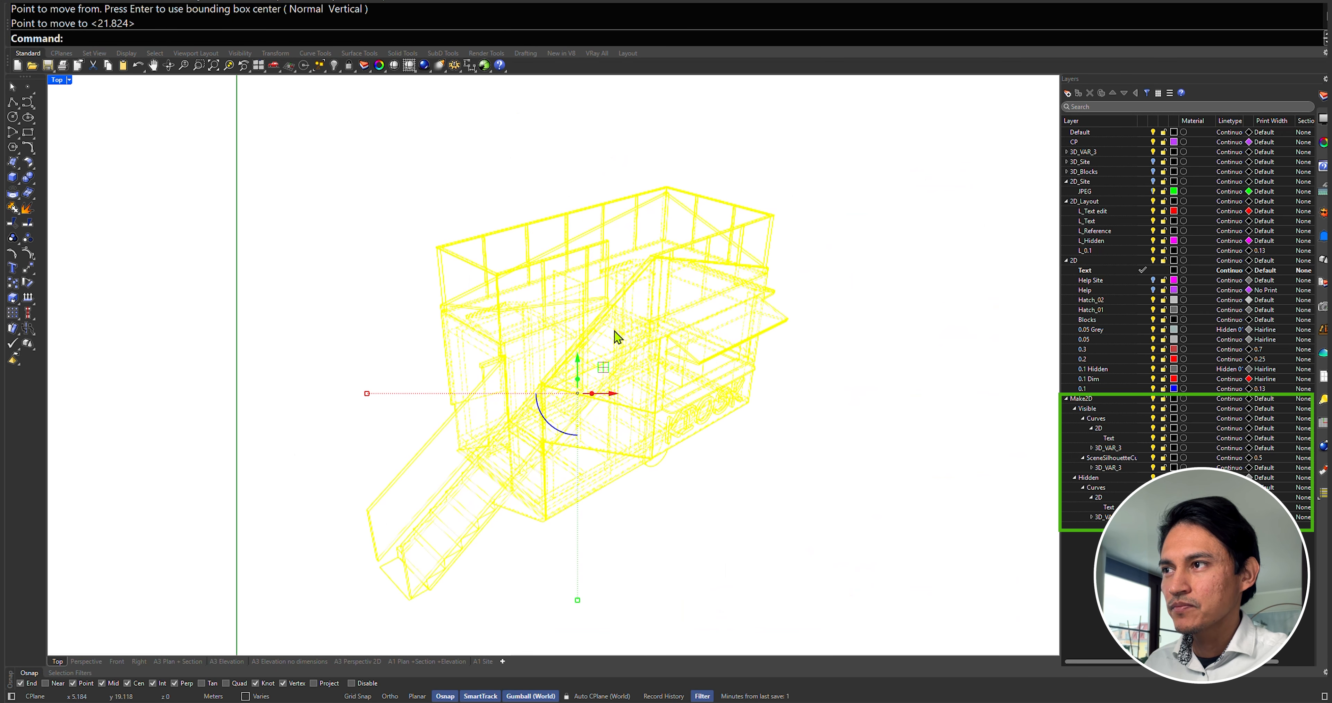
- Turn off the Hidden sublayer of Make2D so the kiosk drawing shows only its visible linework
left_click(521, 187)
left_click(1153, 476)
right_click_drag(803, 424, 799, 424)
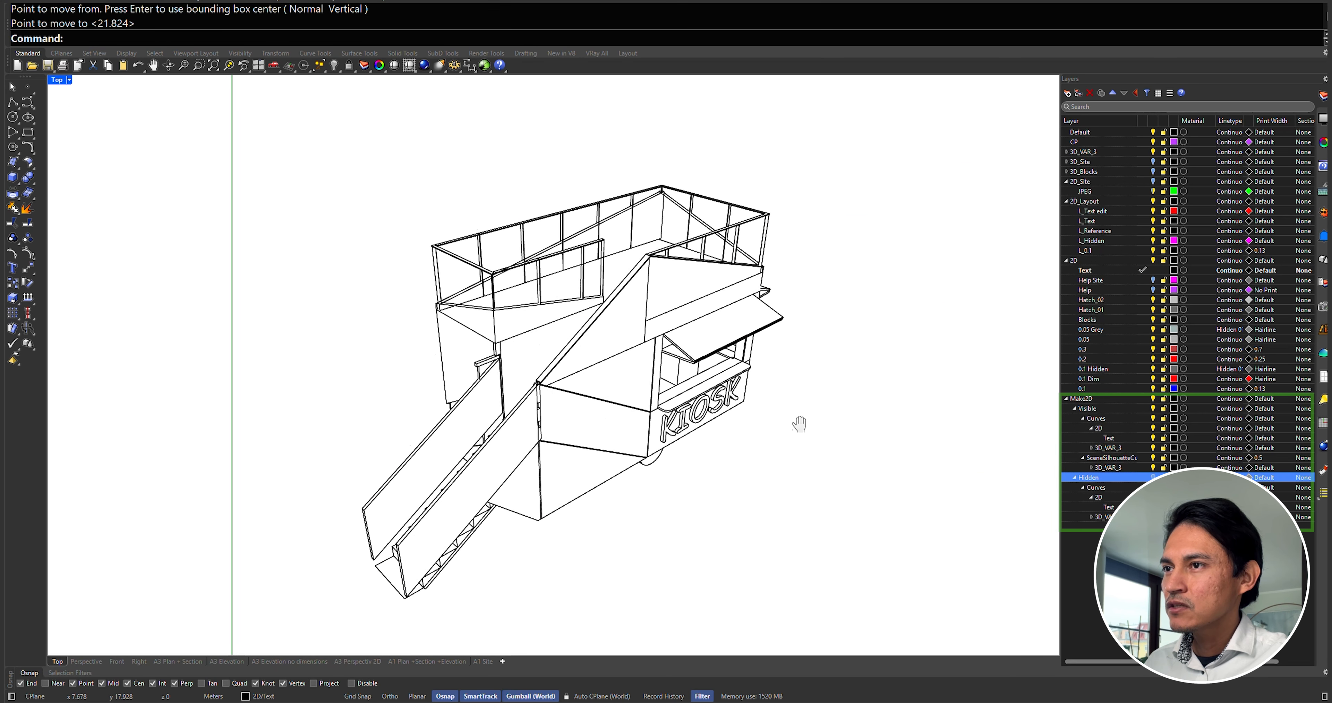
- Generate a Make2D drawing of the whole kiosk from the Perspective view with third angle projection, hidden lines and scene silhouette, maintaining source layers
key("ctrl+F4")
key("ctrl+a")
type("make2d")
key("Return")
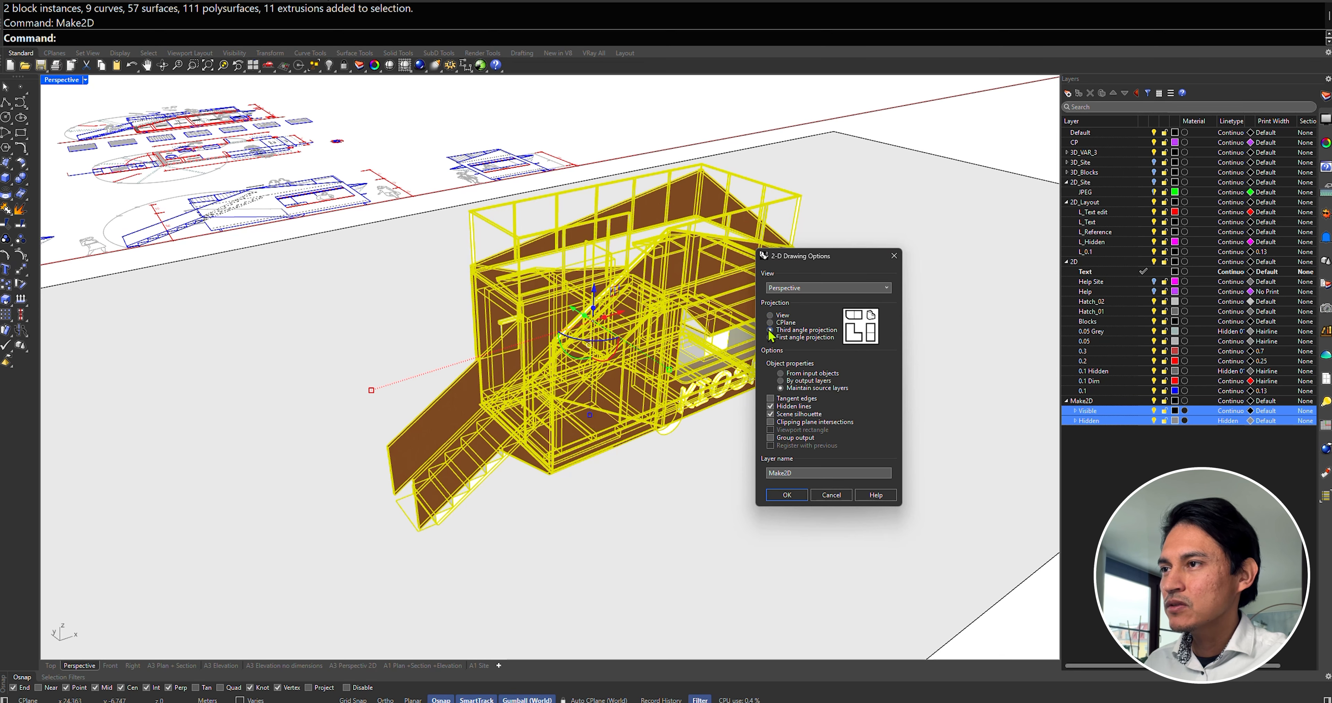
left_click(787, 494)
- Make Default the current layer, show only the Make2D layers and examine the generated third-angle views
left_click(1144, 132)
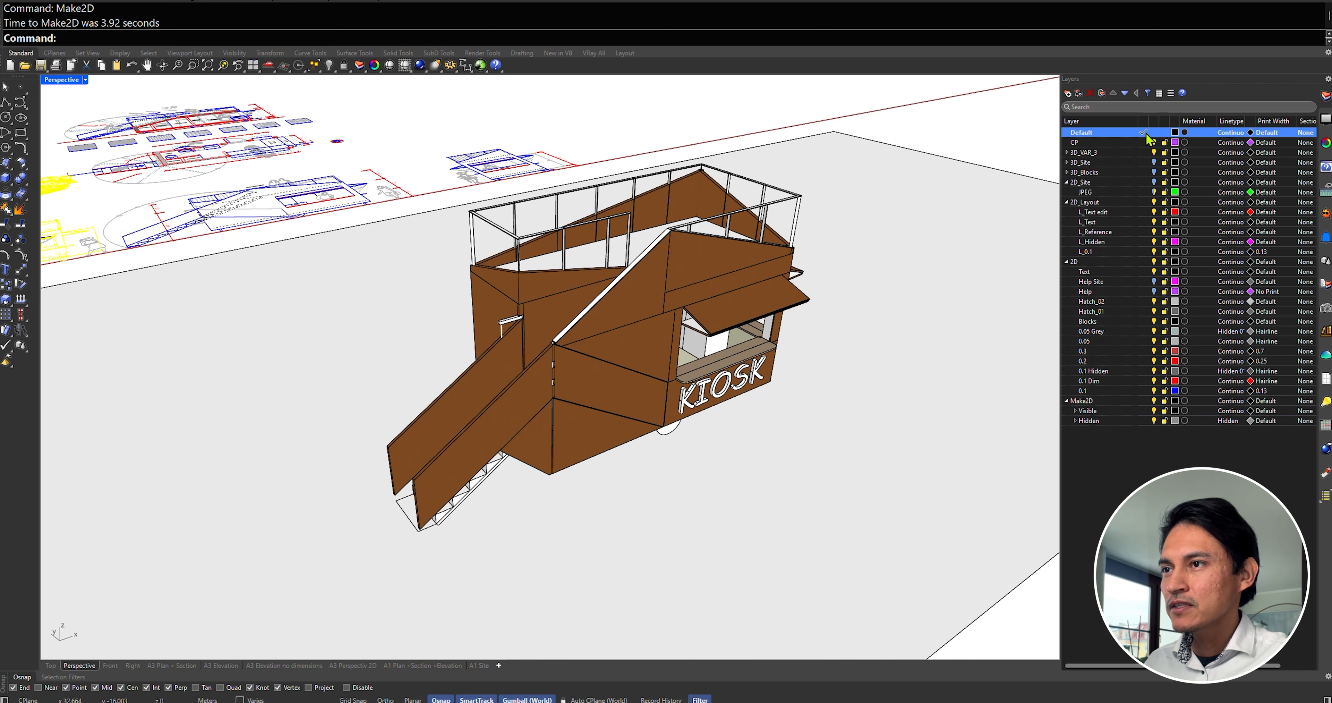
scroll(494, 277, "down", 5)
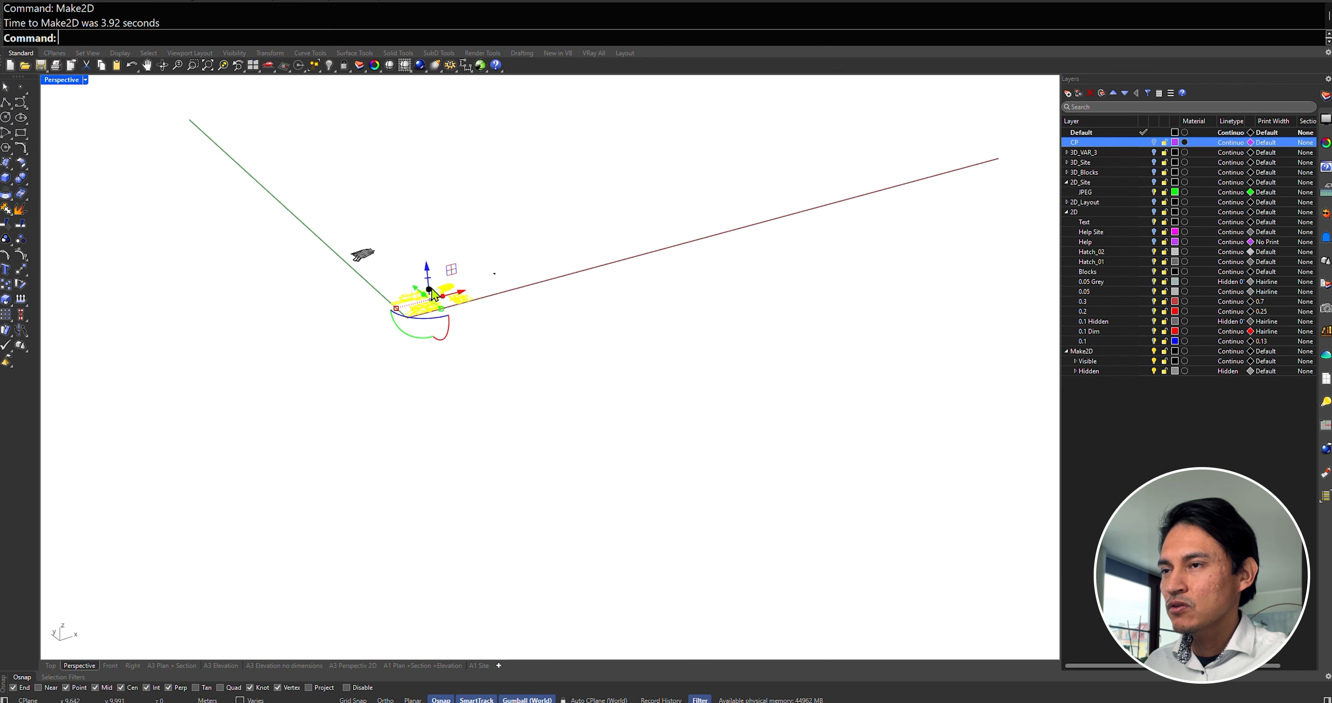
scroll(494, 276, "up", 10)
right_click_drag(876, 298, 700, 396)
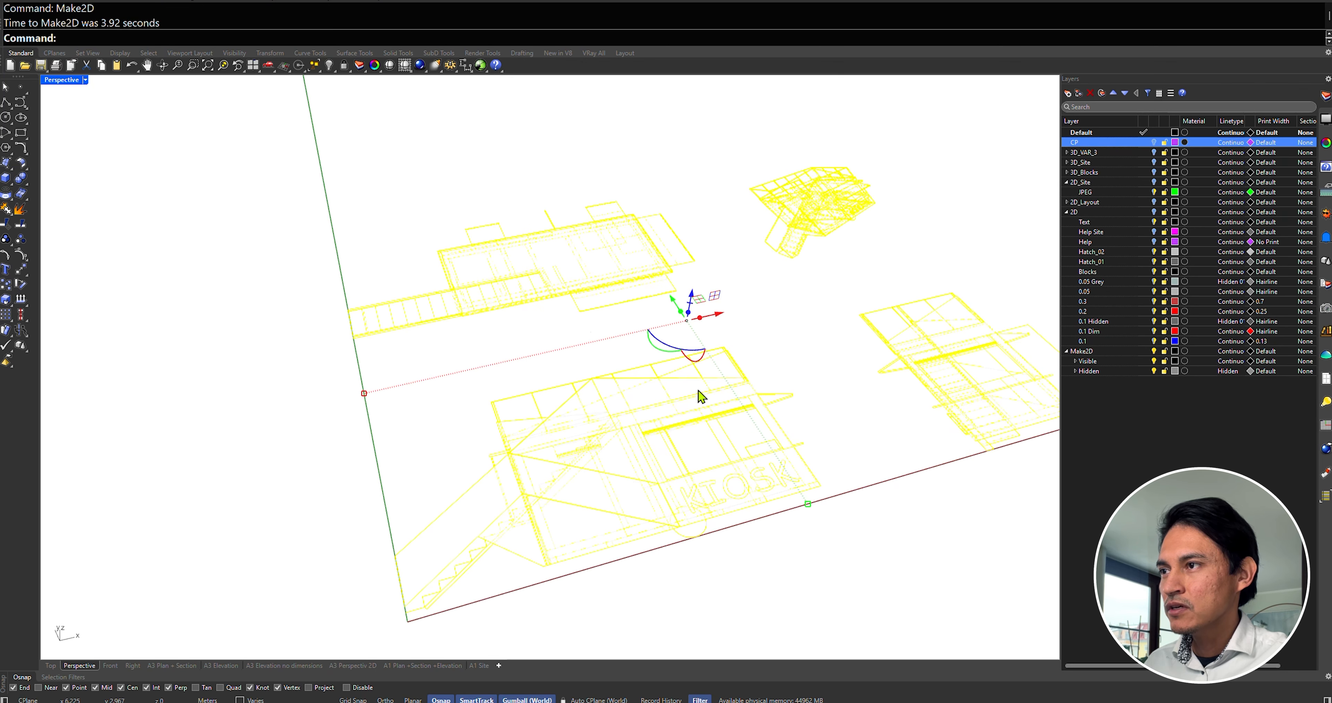
double_click(55, 81)
left_click(365, 141)
scroll(366, 140, "up", 3)
double_click(51, 80)
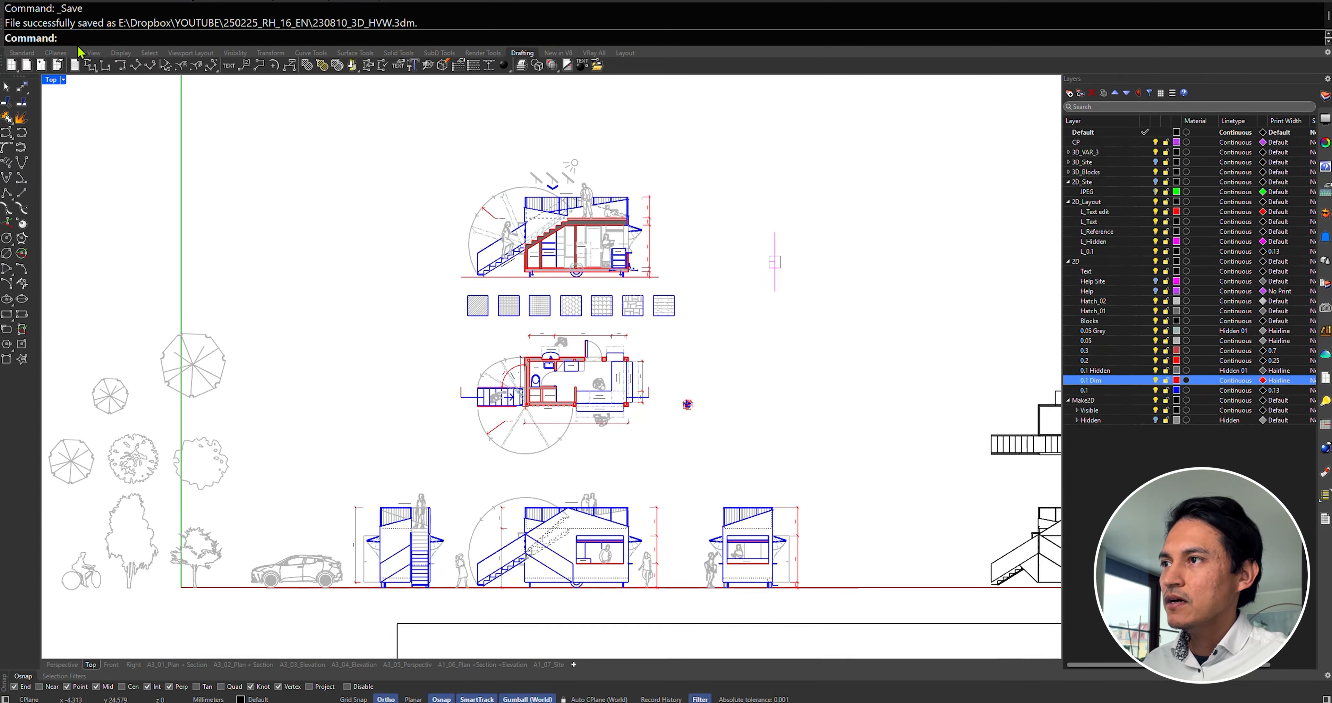
- Create an A3 landscape layout with one Top detail and no printer, and select Page 8 in the list of layouts
type("Layout")
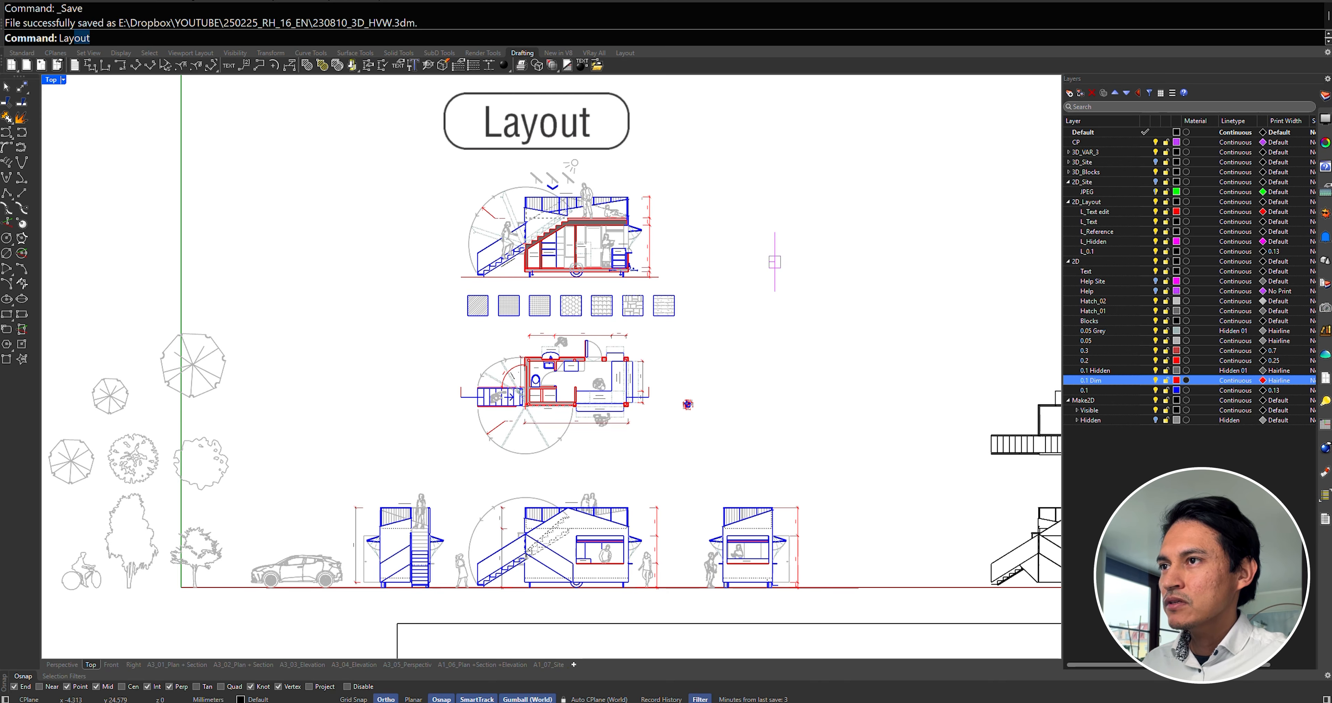
key("Return")
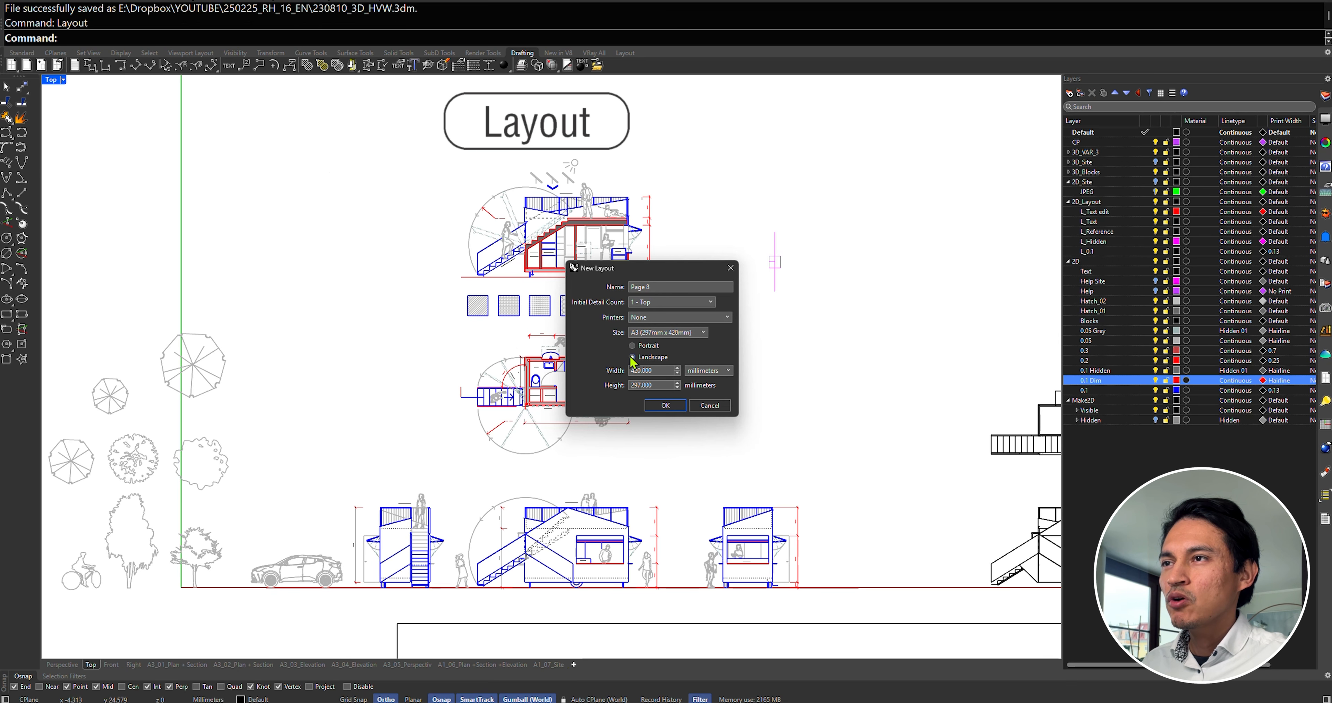
left_click(666, 332)
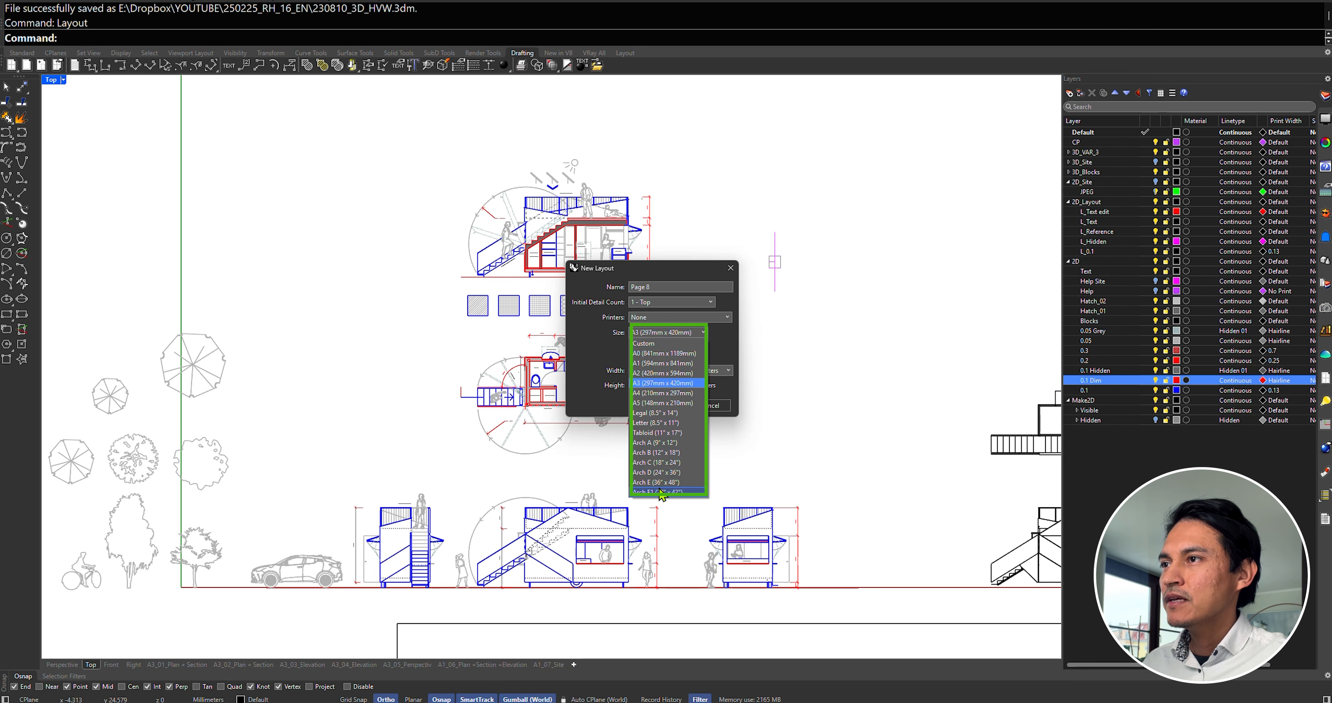
left_click(683, 383)
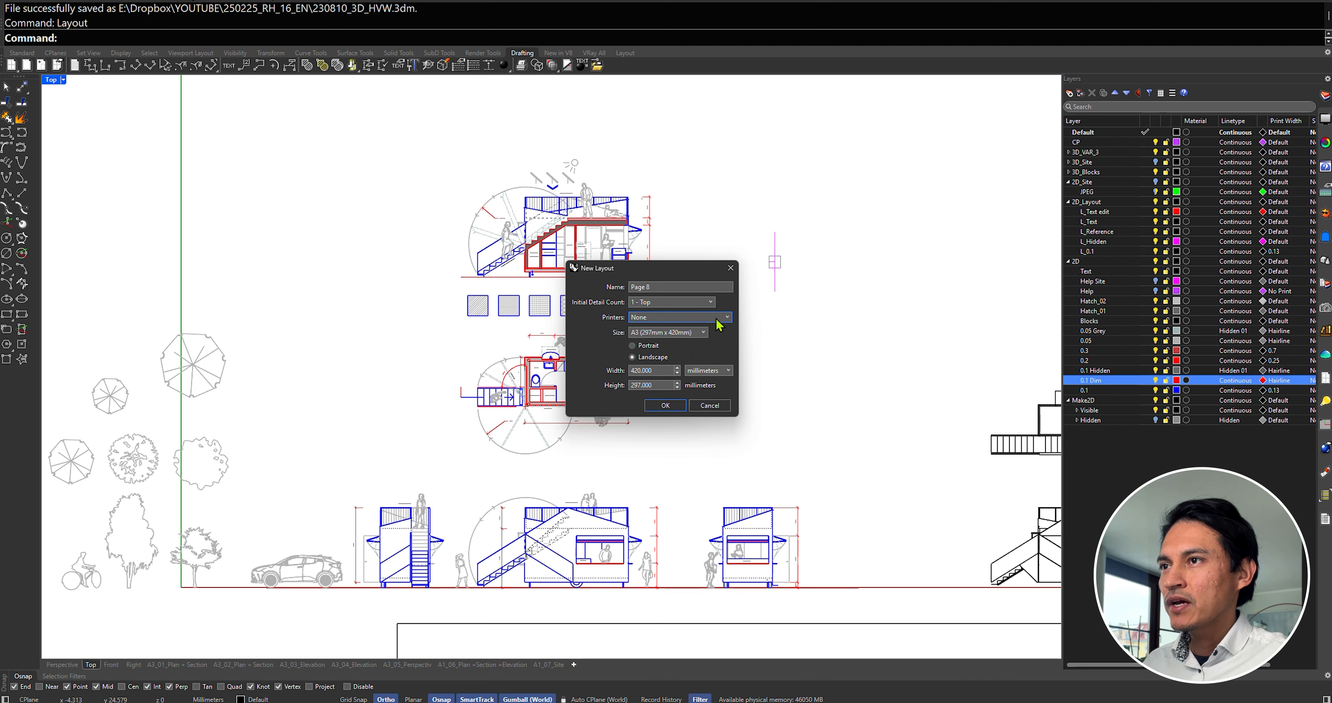
left_click(670, 406)
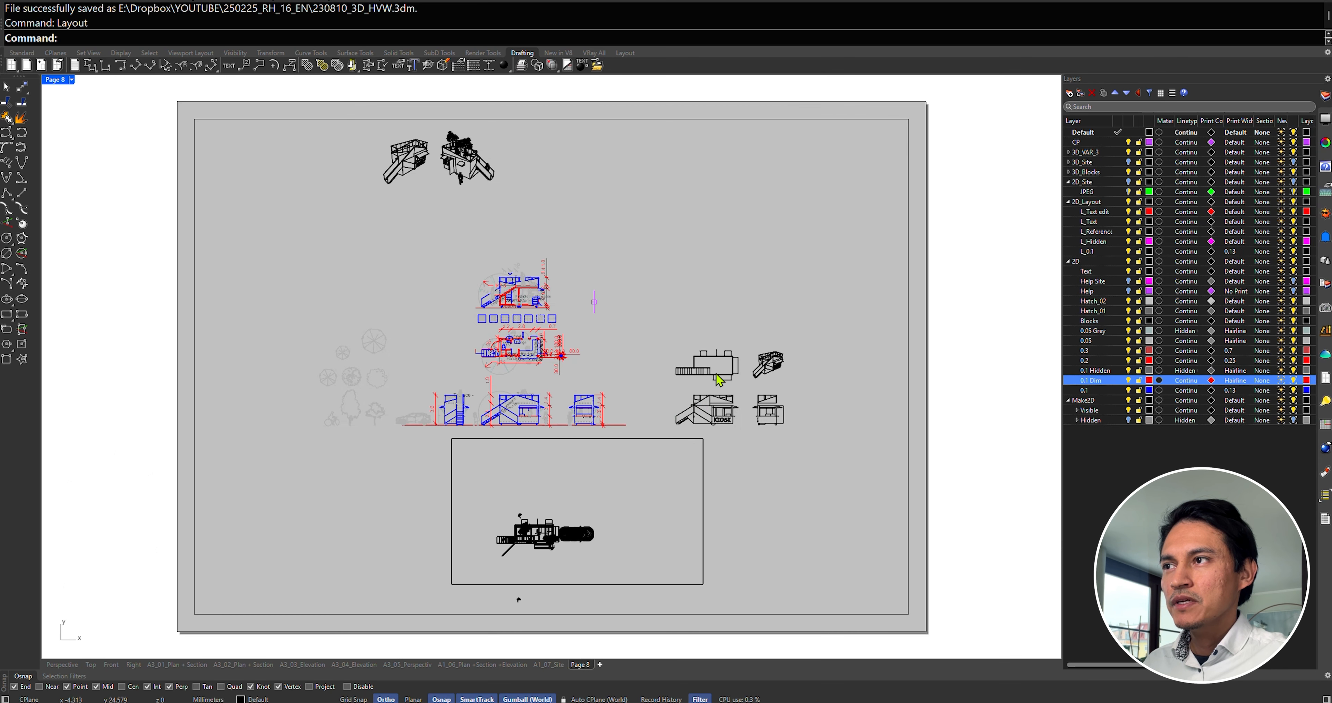
left_click(1325, 377)
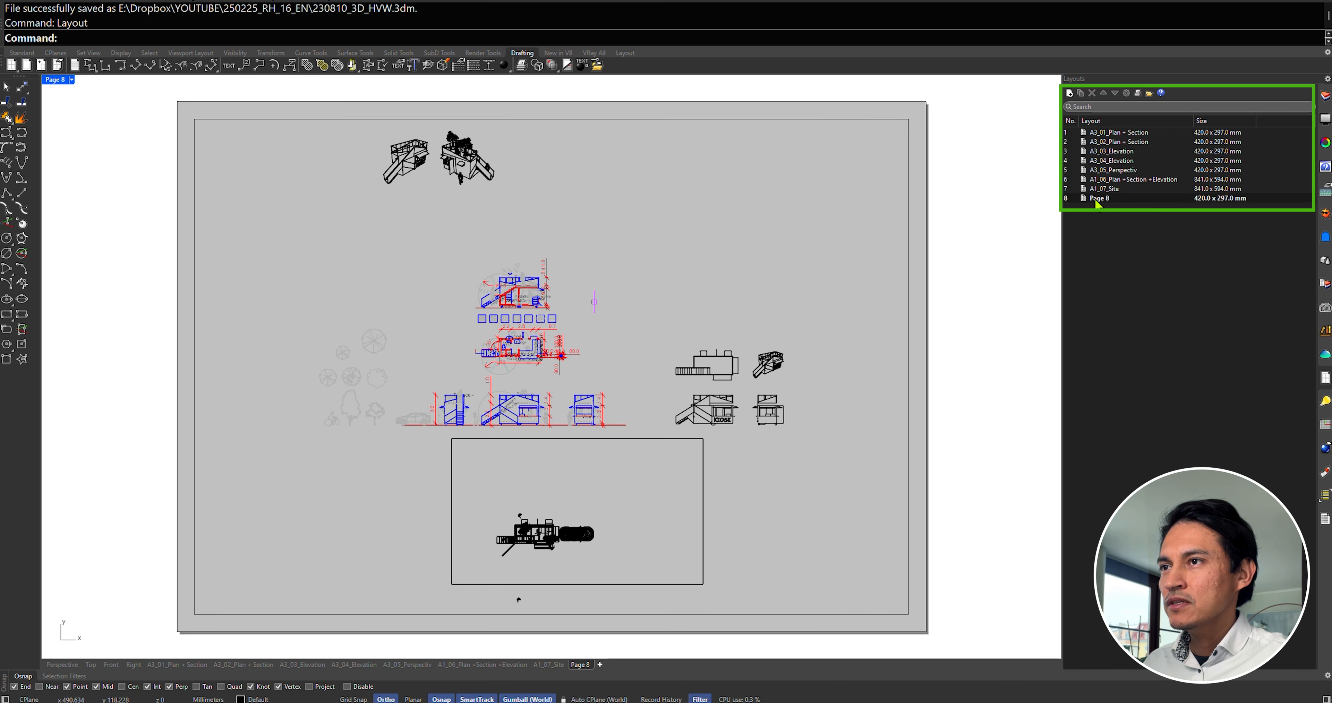
left_click(1107, 200)
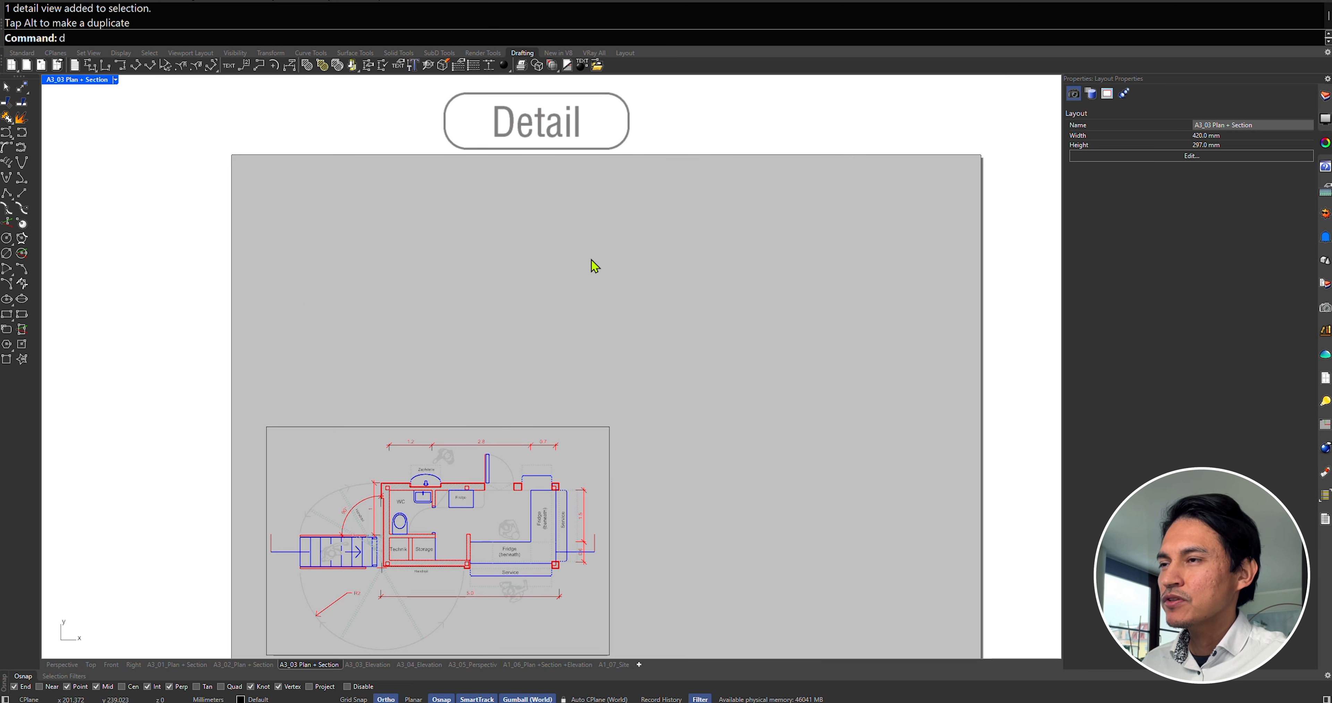
- Add a wide Top-projection detail to the A3_03 Plan + Section layout, above the floor plan
type("etail")
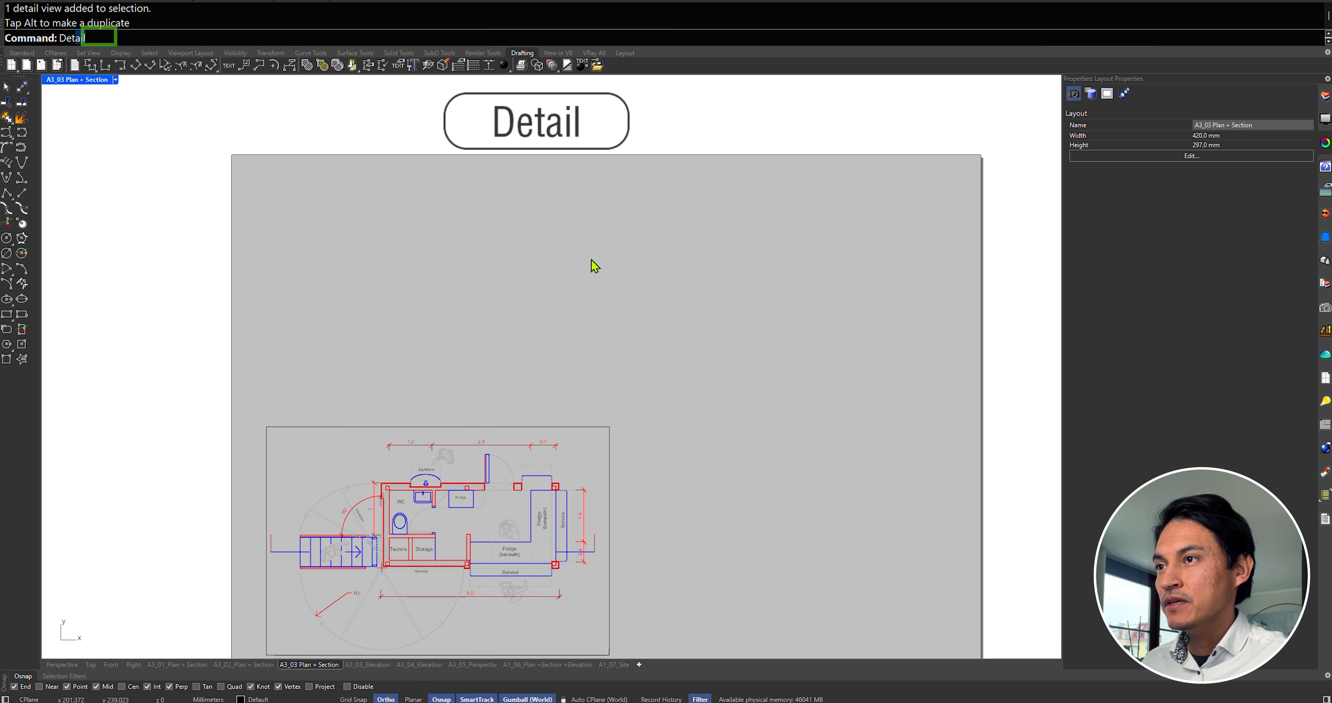
key("Return")
left_click(96, 38)
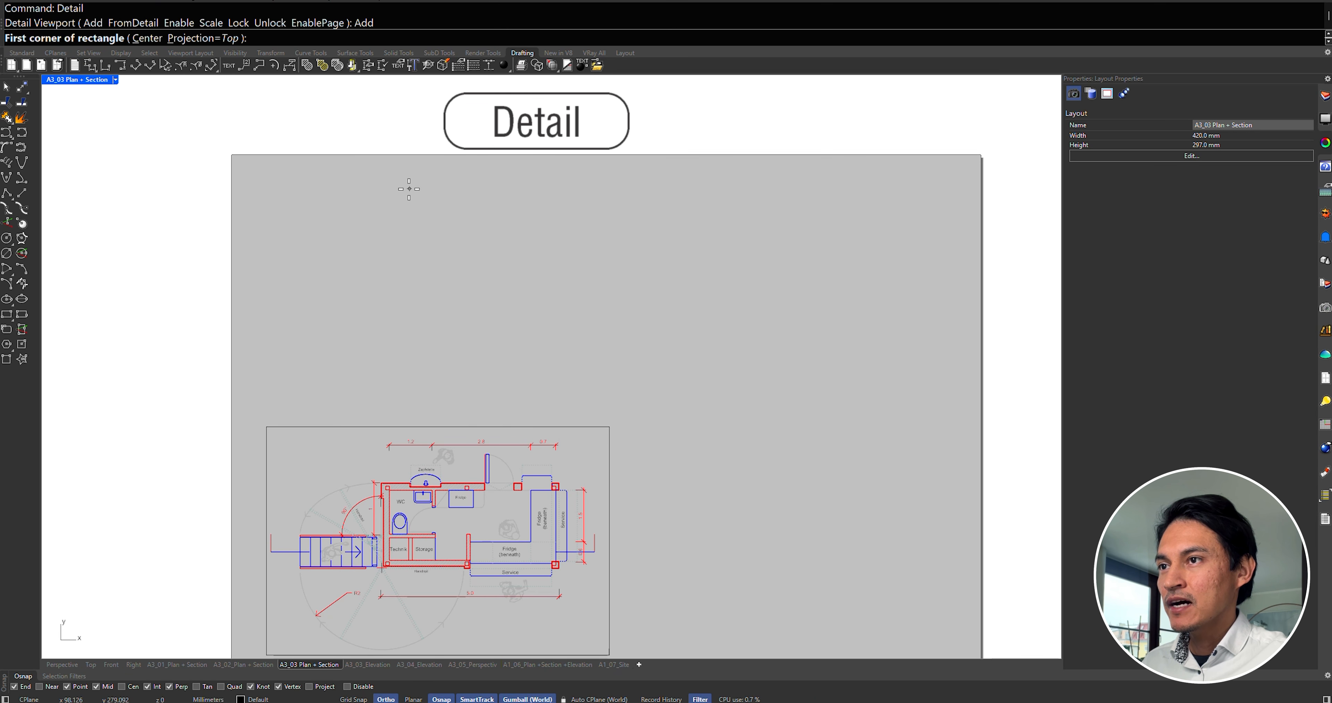
left_click(373, 178)
left_click(775, 402)
- Set the new detail's scale to 1 millimeter on page for 0.05 meters in model
left_click(764, 179)
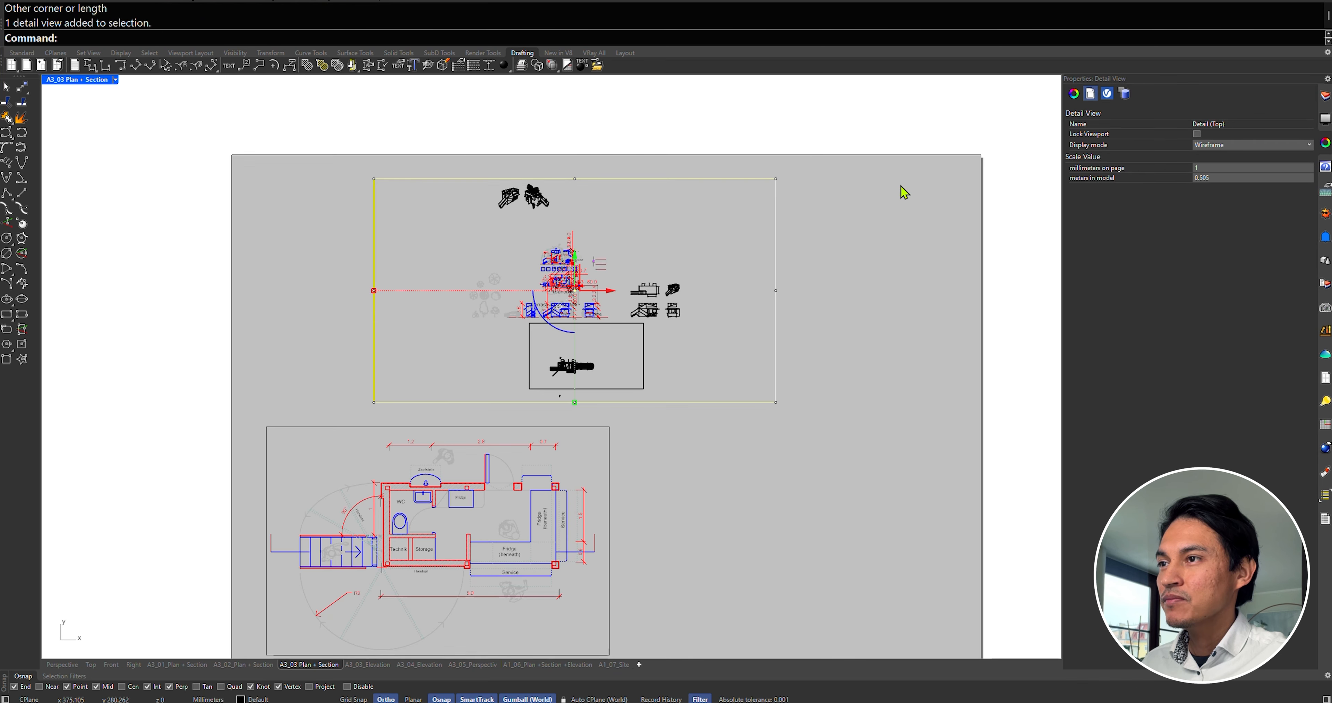
left_click(1209, 178)
type("0.0")
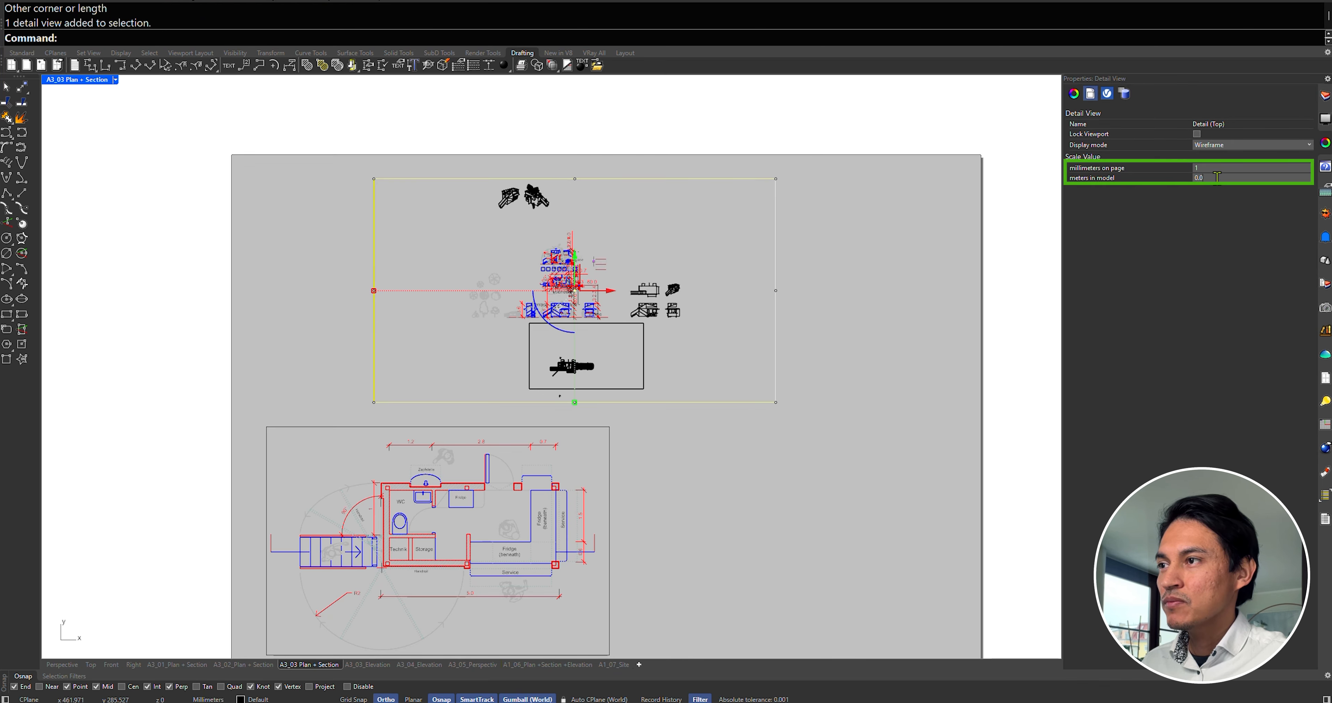
type("5")
key("Return")
- Crop the new detail's frame tightly around the kiosk section drawing
right_click_drag(352, 167, 426, 267)
left_click_drag(425, 267, 473, 307)
scroll(472, 308, "down", 8)
left_click_drag(486, 266, 411, 140)
right_click_drag(506, 195, 574, 264)
left_click_drag(454, 233, 457, 200)
left_click(702, 201)
left_click_drag(726, 174, 614, 204)
left_click(457, 460)
left_click_drag(466, 462, 466, 302)
- Move the cropped section detail onto the sheet directly above the floor plan detail
left_click(581, 229)
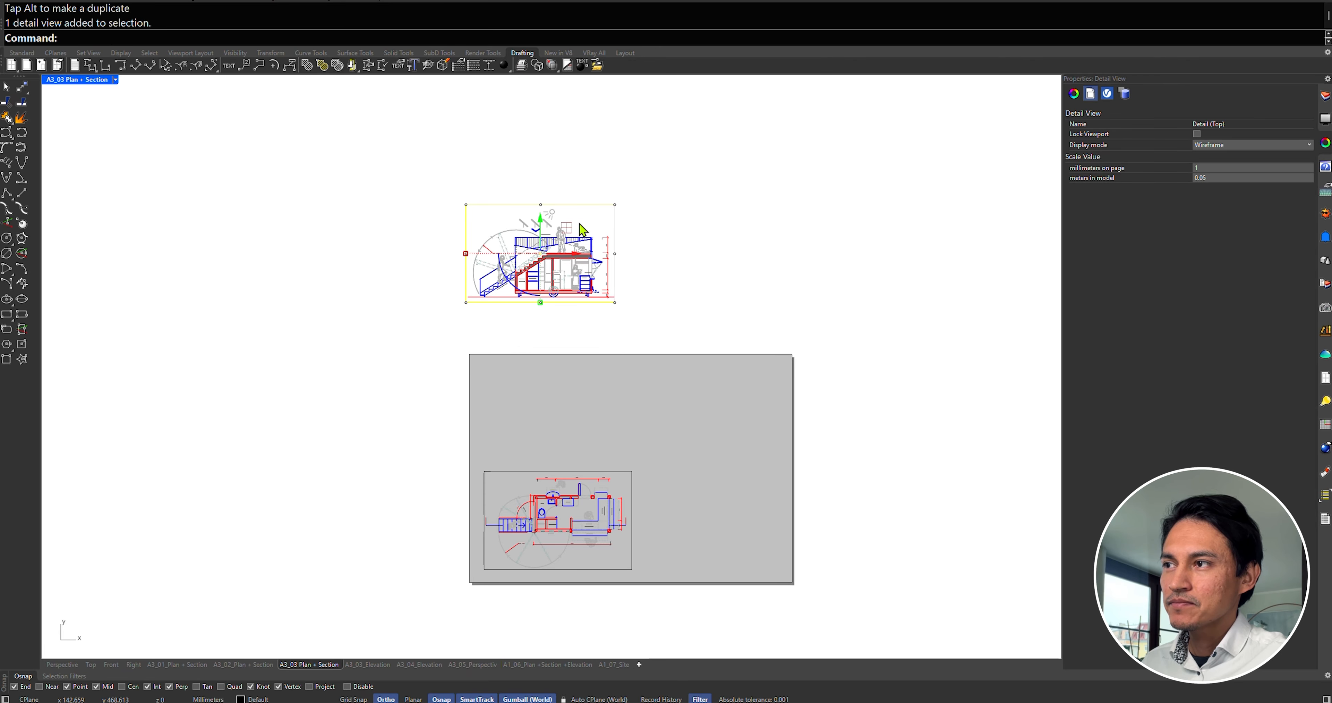
left_click_drag(581, 229, 593, 381)
scroll(602, 547, "up", 3)
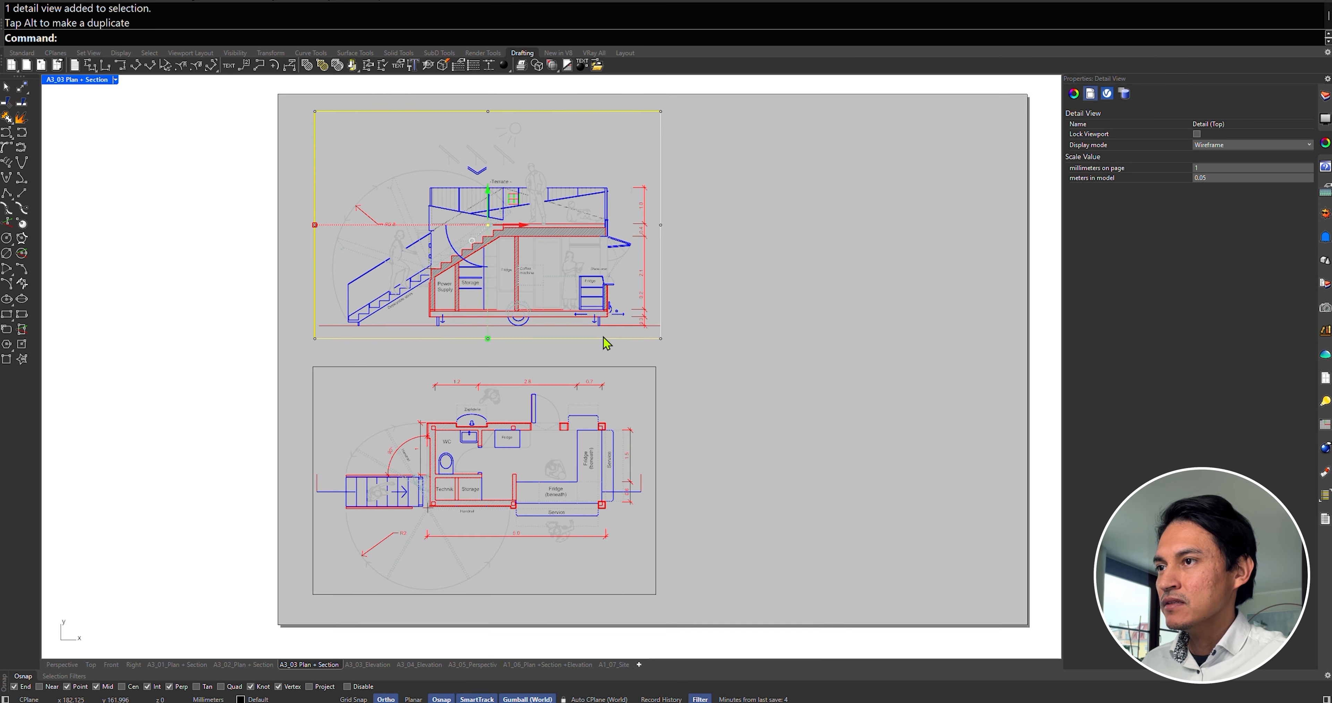
- Add a tall detail with Right projection in the empty area beside the section and plan
type("Detail")
key("Return")
left_click(99, 38)
left_click(212, 39)
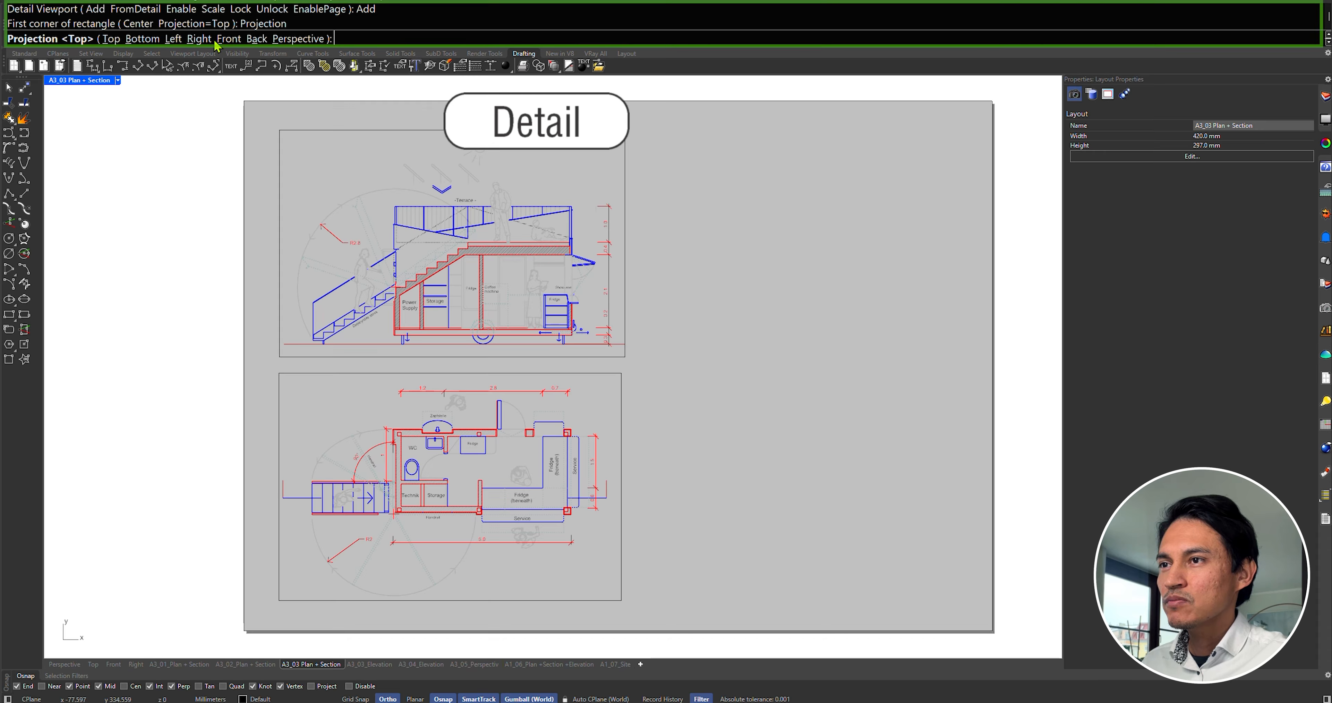
left_click(201, 38)
left_click(651, 164)
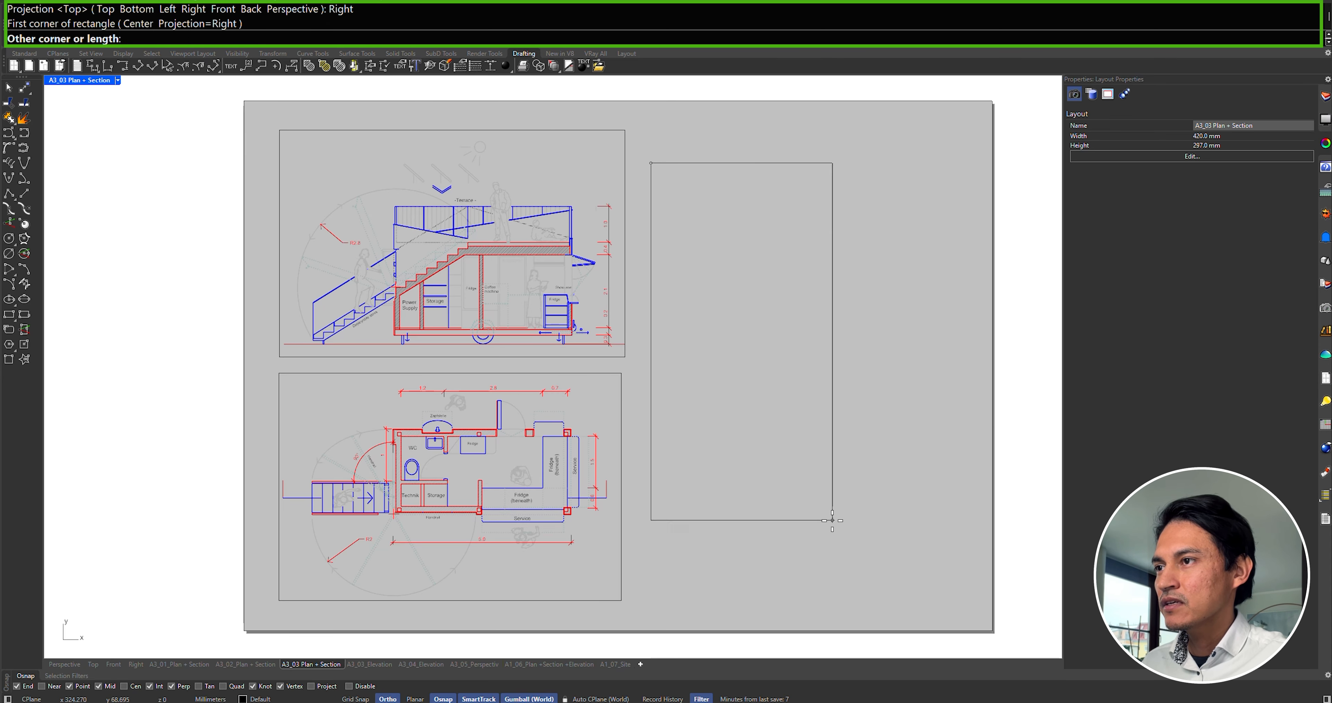
left_click(971, 568)
- Crop the Right-projection detail around the kiosk and its people, and place it on the sheet beside the section and plan
left_click(966, 364)
scroll(967, 365, "down", 3)
left_click_drag(966, 364, 468, 373)
left_click(440, 321)
left_click_drag(440, 320, 754, 341)
scroll(813, 409, "up", 4)
scroll(816, 417, "up", 2)
- Try the Rendered and Technical display modes on the Right detail and set it to Rendered
left_click(1251, 146)
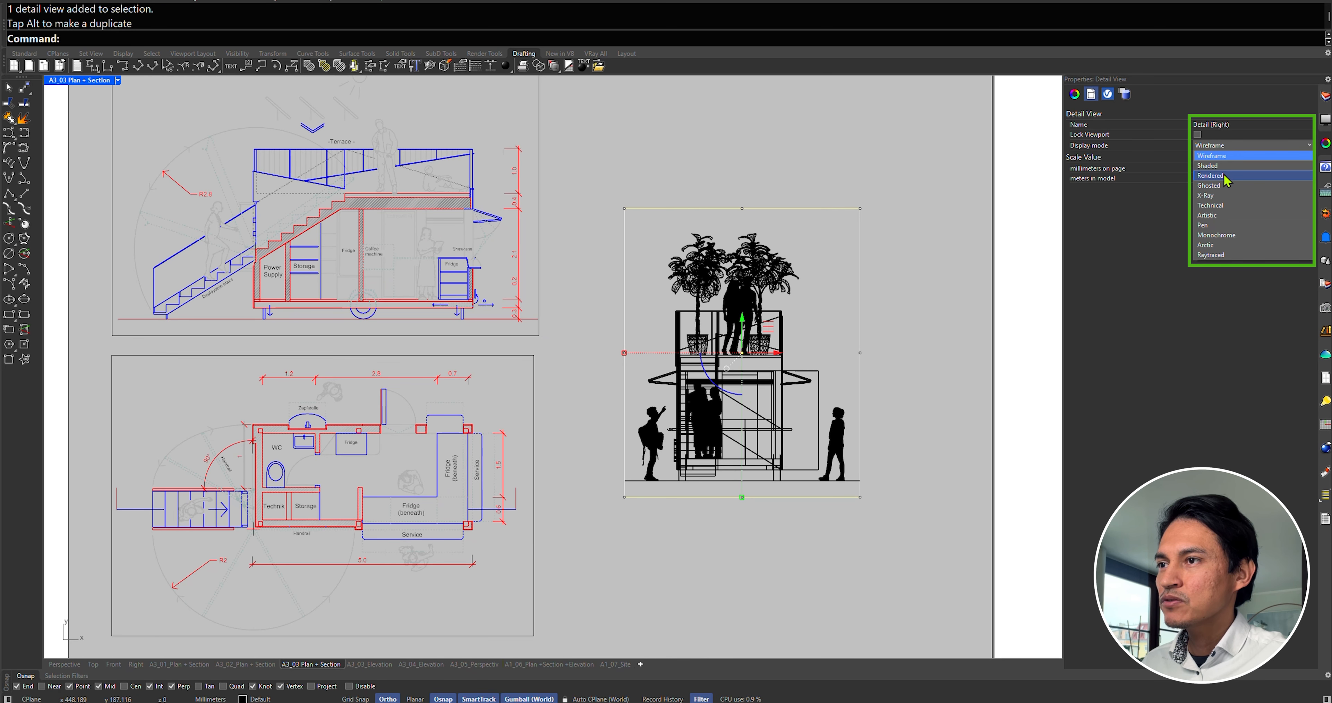
left_click(1221, 175)
left_click(1251, 145)
left_click(1209, 205)
left_click(1251, 145)
left_click(1210, 176)
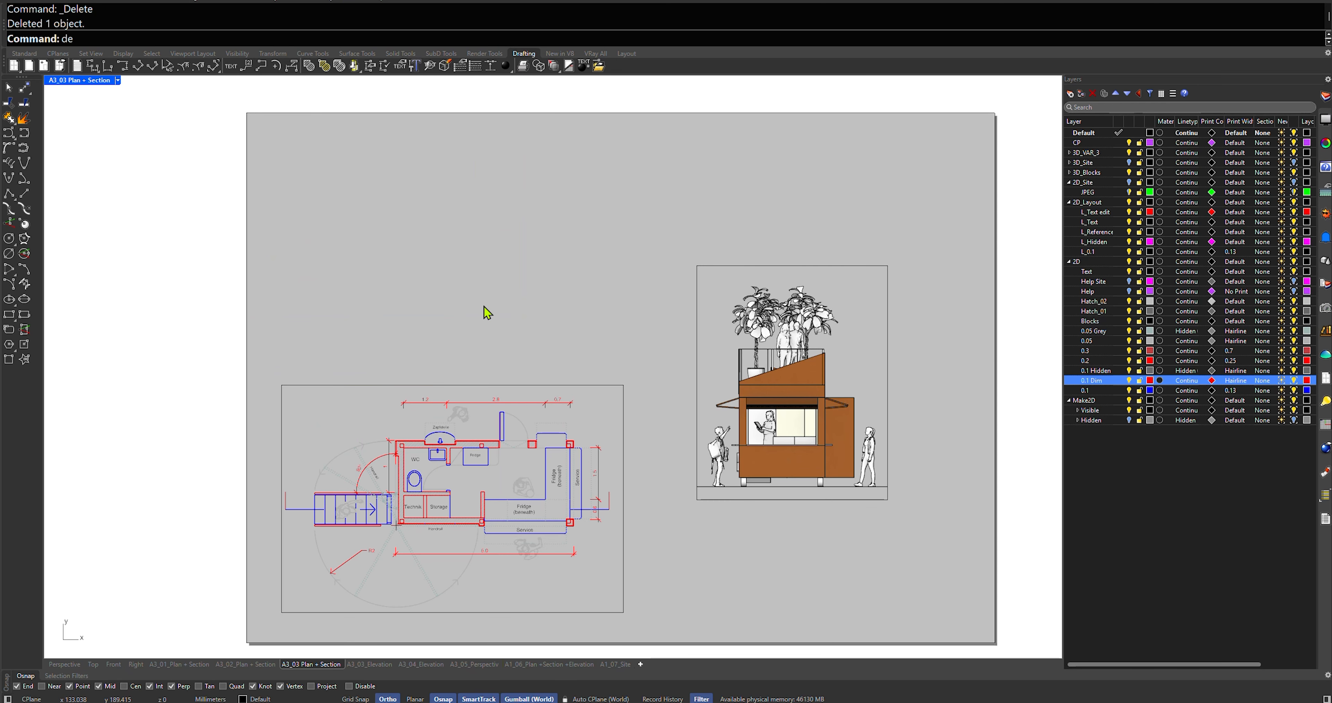
- Add a new Top-projection detail in the empty area above the floor plan detail
type("de")
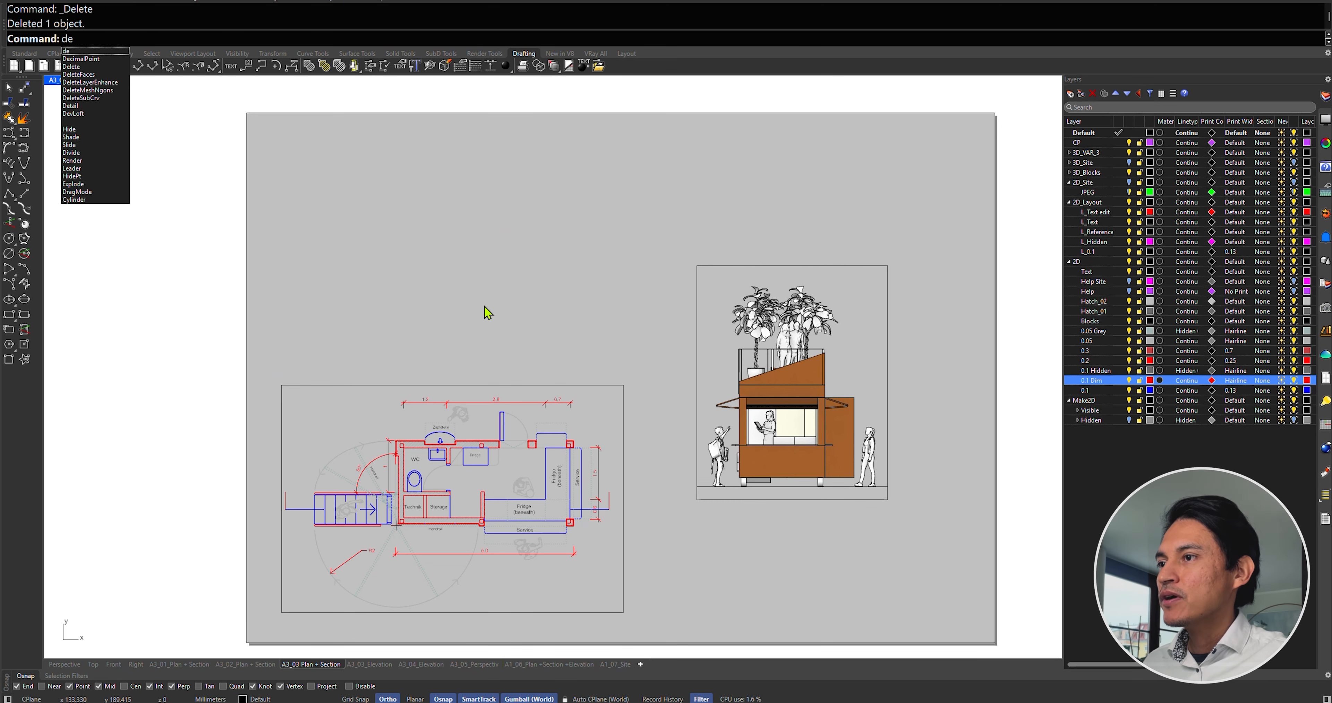
key("Escape")
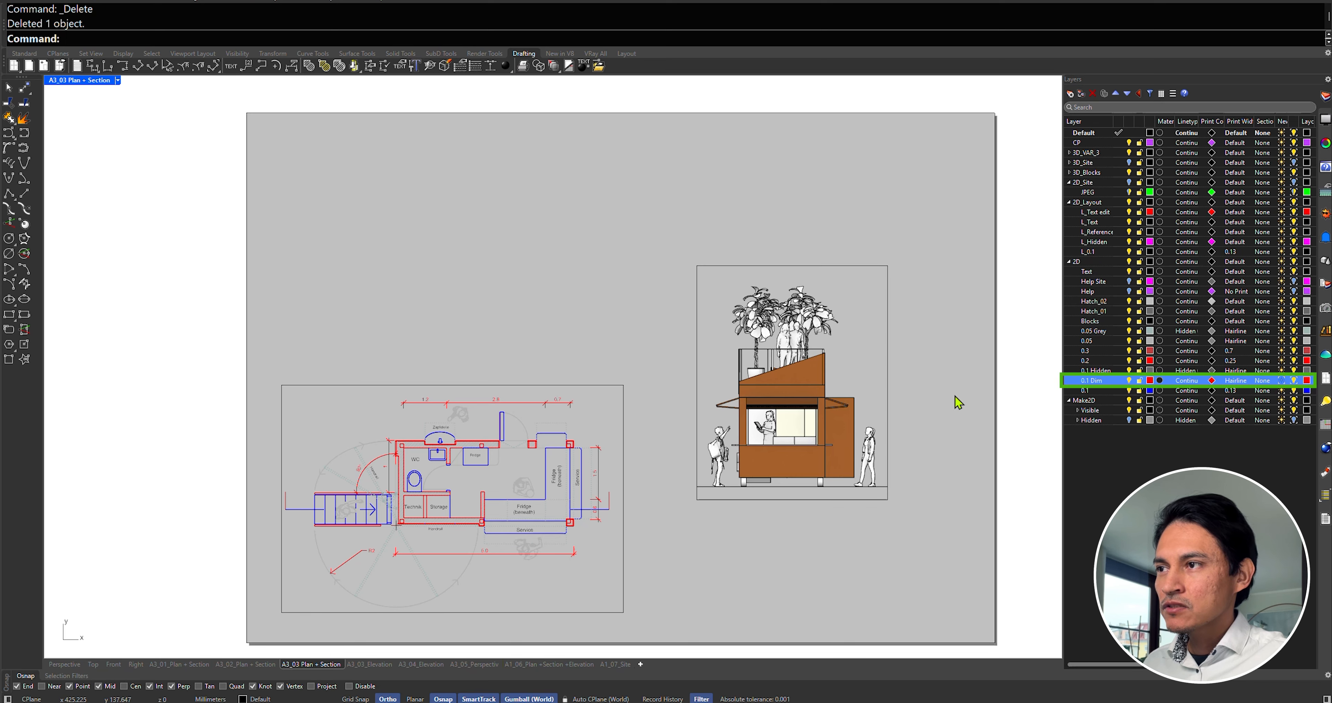
type("tail")
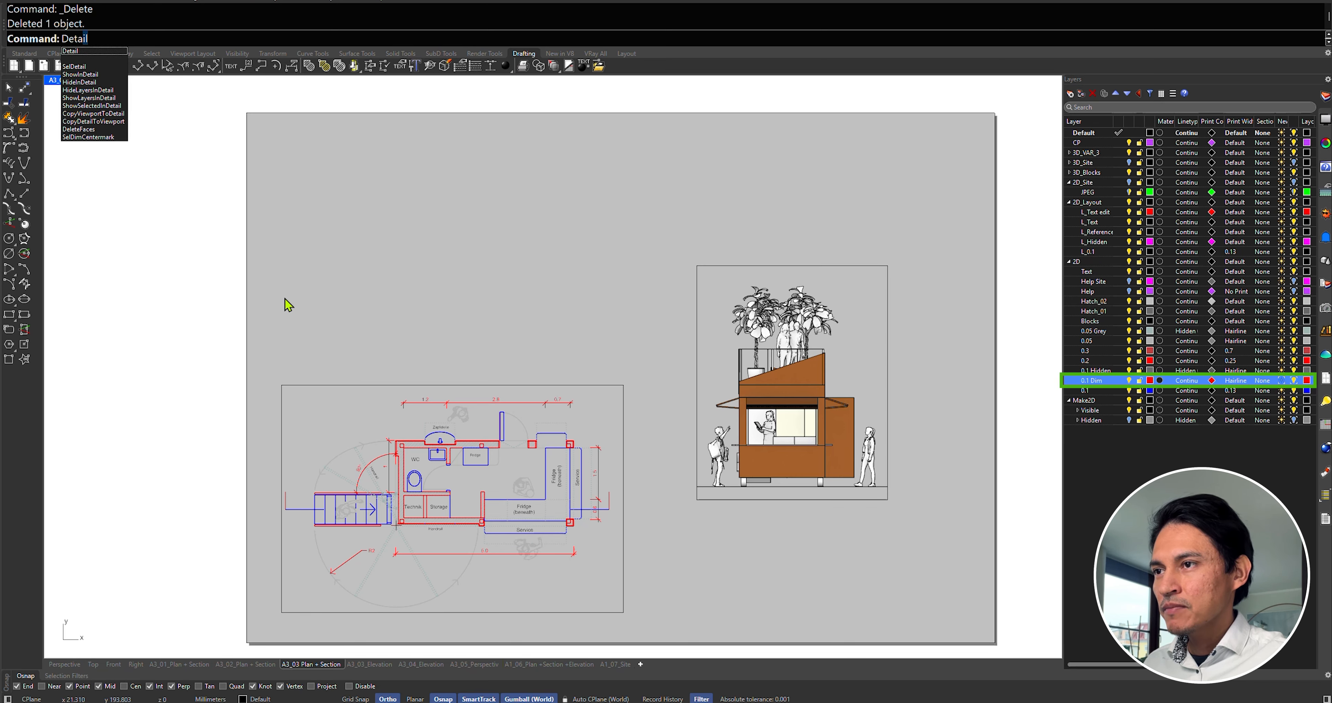
key("Return")
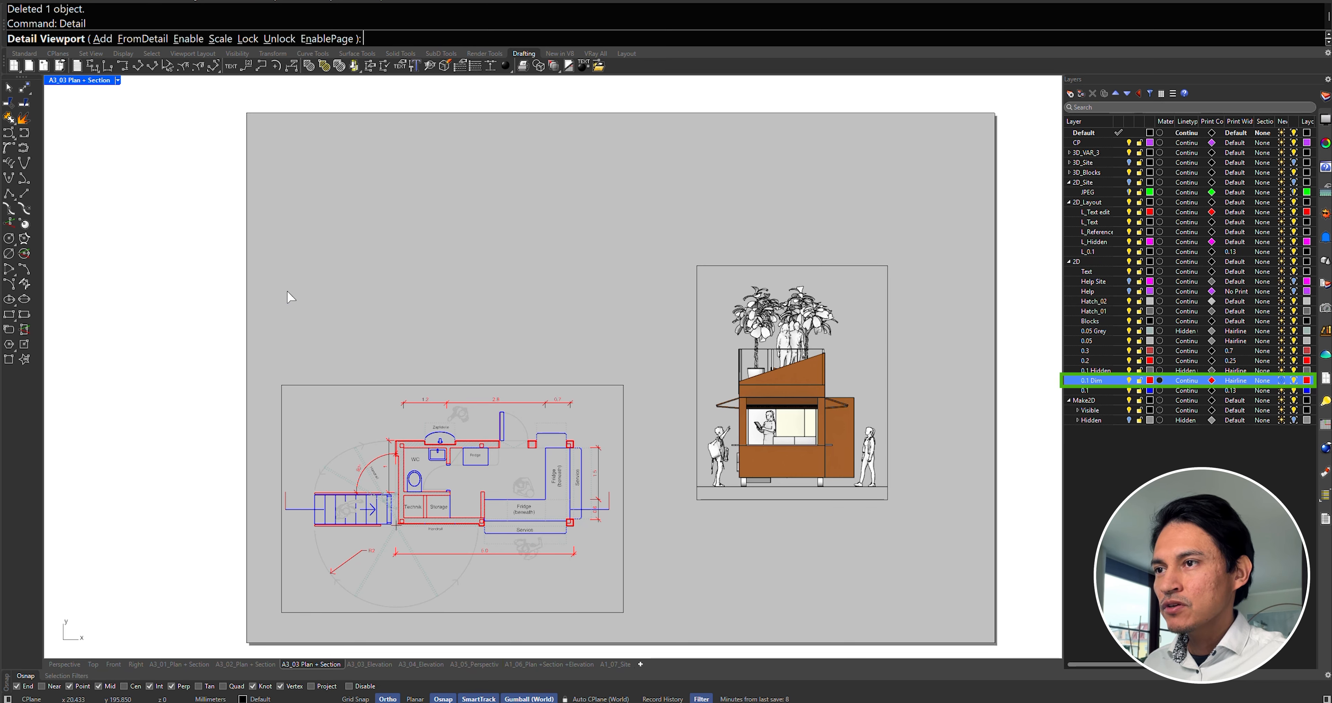
left_click(102, 39)
left_click(284, 136)
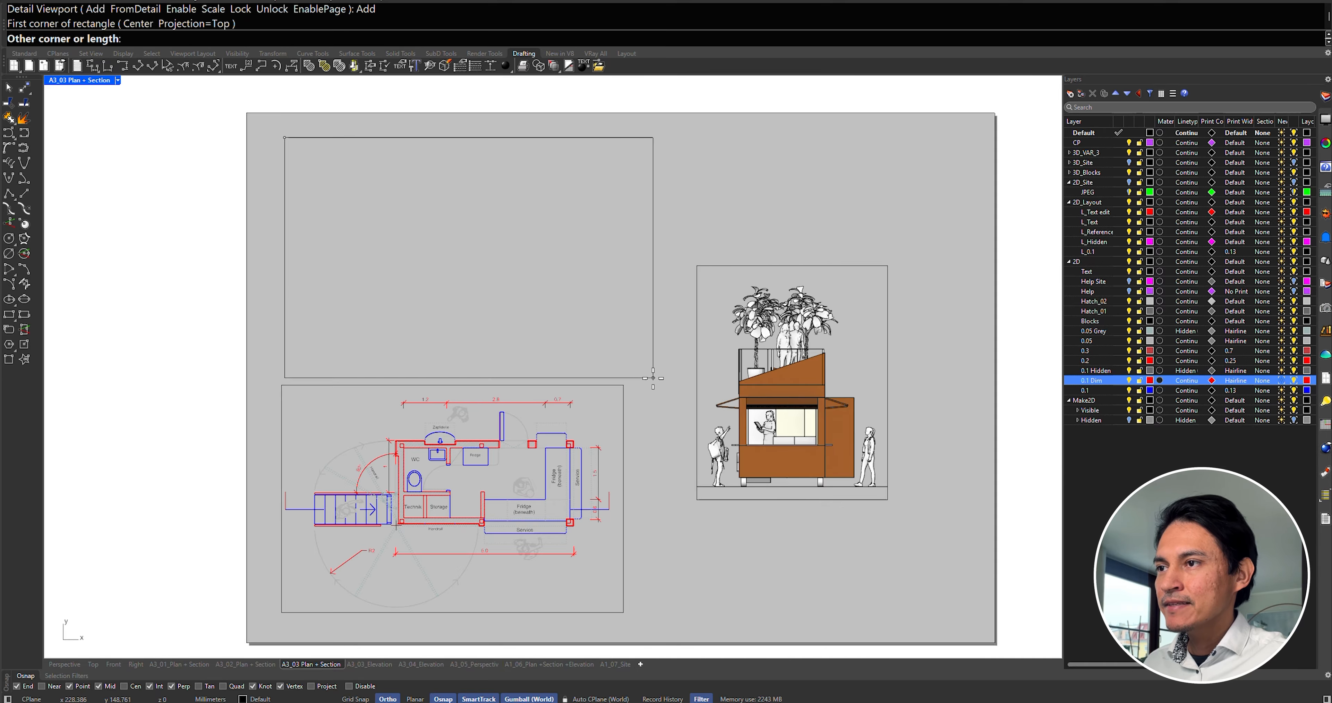
left_click(653, 380)
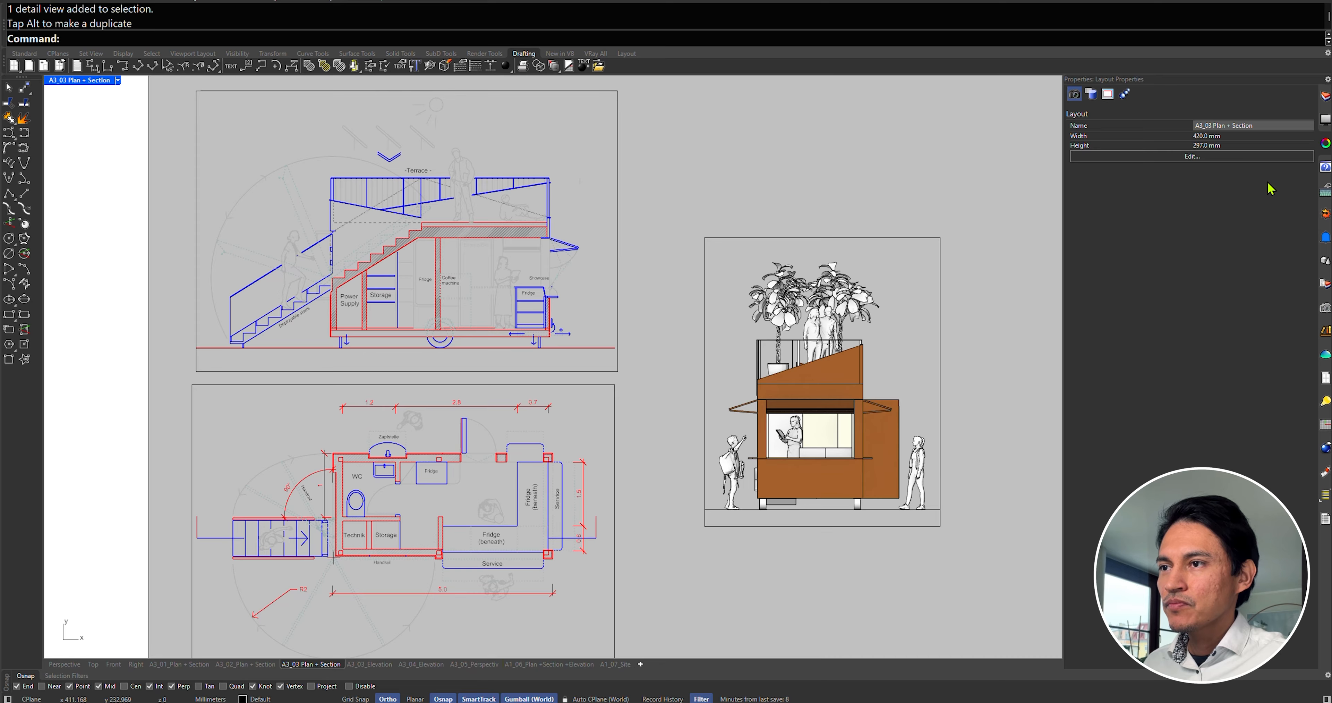
- Activate the section detail, turn off the 0.2 layer in that detail only, and return to the layout page
left_click(1324, 97)
double_click(599, 290)
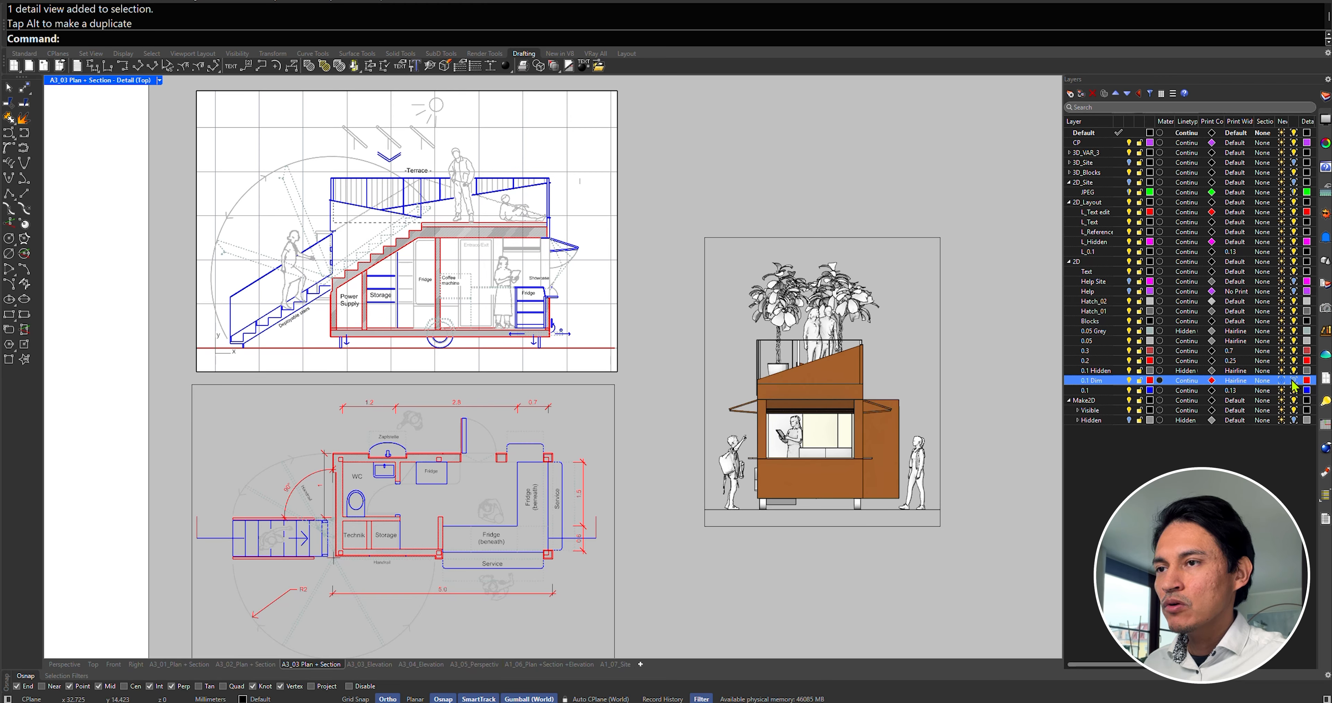
left_click(1293, 360)
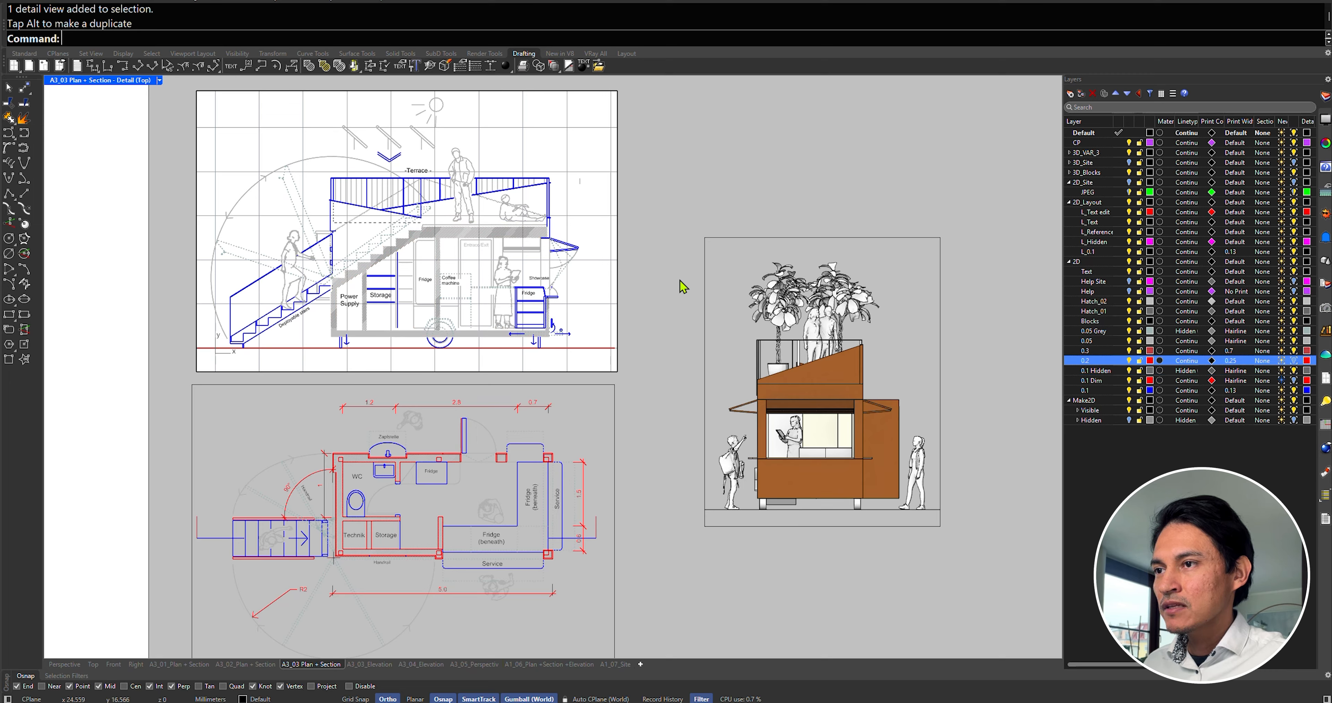
double_click(667, 277)
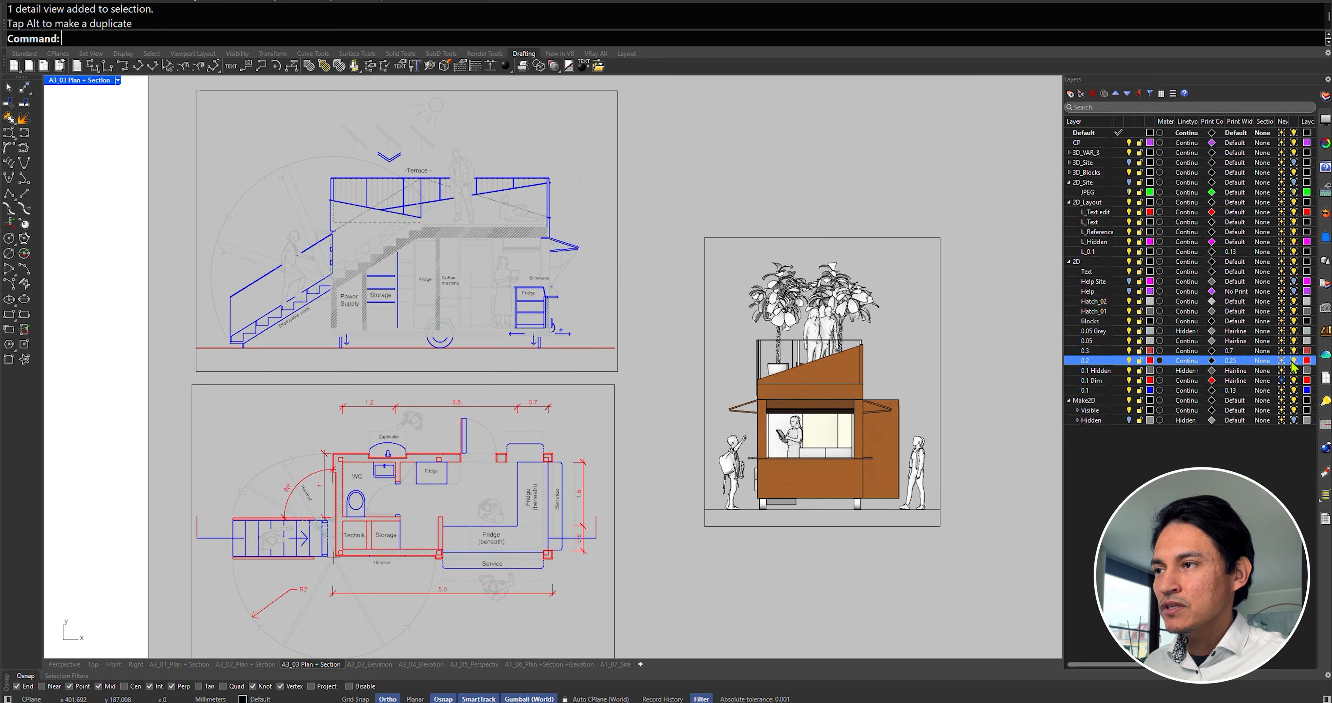
- Reactivate the section detail, turn its 0.2 layer back on, and return to the layout page
double_click(605, 285)
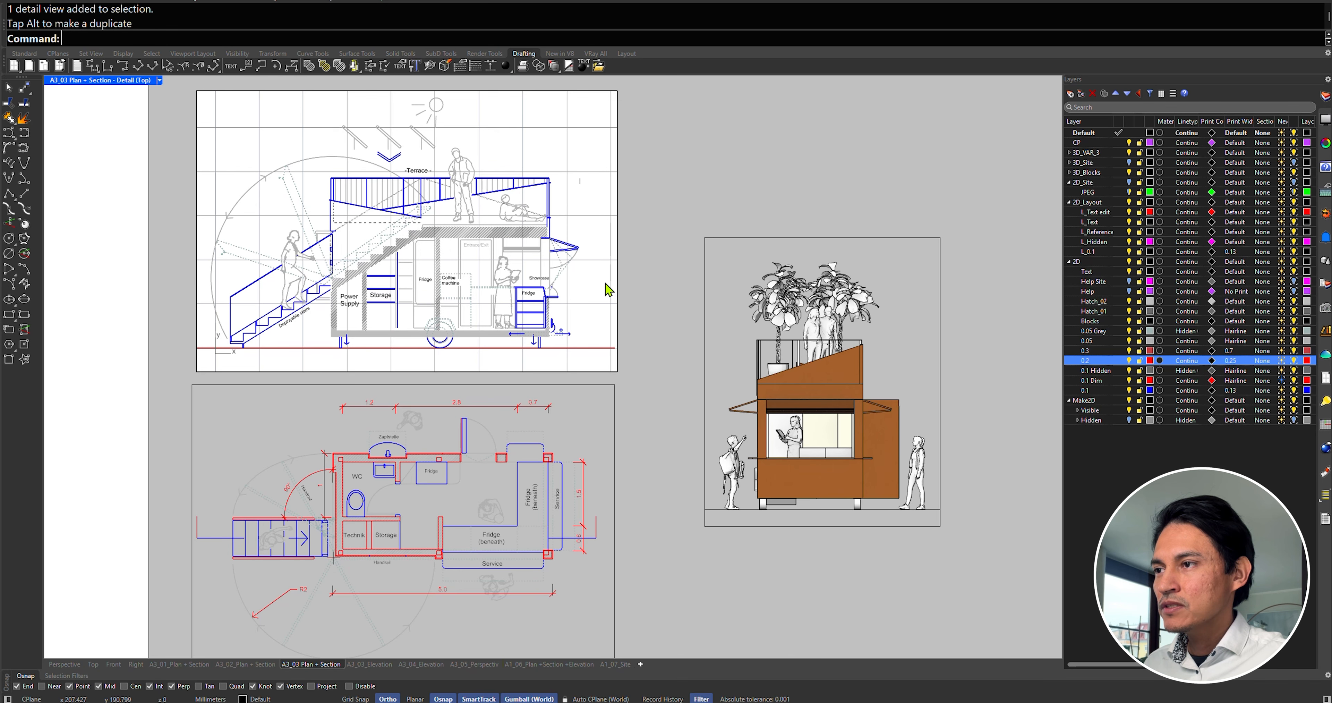
left_click(1294, 361)
double_click(687, 282)
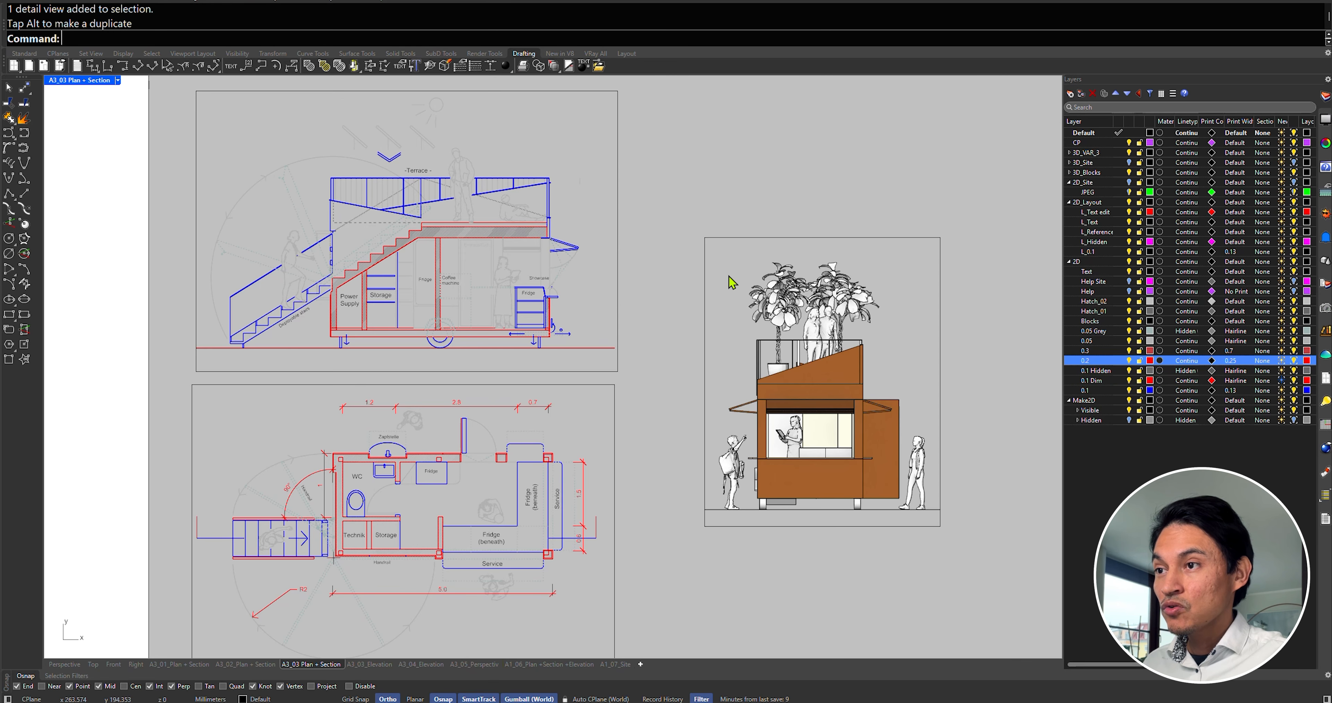
- Turn the 0.1 Dim layer on for new details
left_click(1298, 380)
right_click_drag(663, 285, 631, 277)
scroll(632, 270, "down", 2)
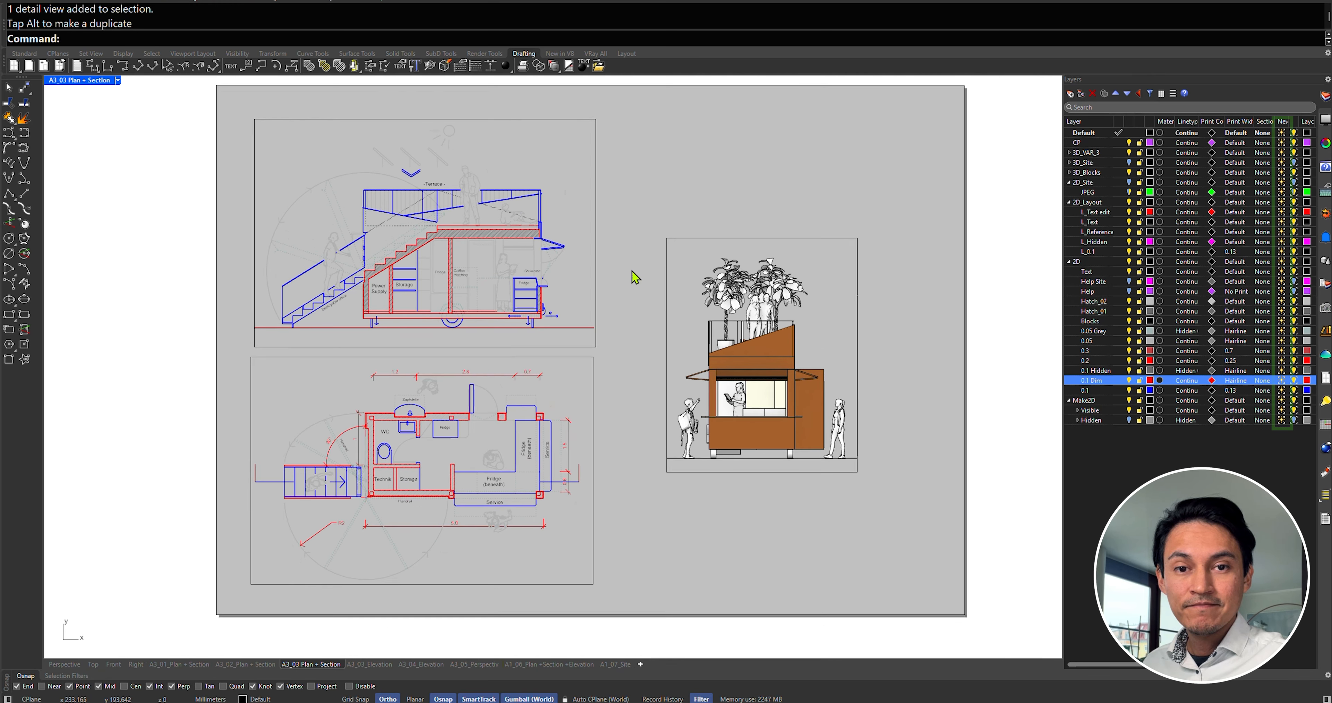
- Examine the Layout A3_H title block on the A3_02 Plan + Section page and its entry among the block definitions
right_click_drag(639, 218, 627, 242)
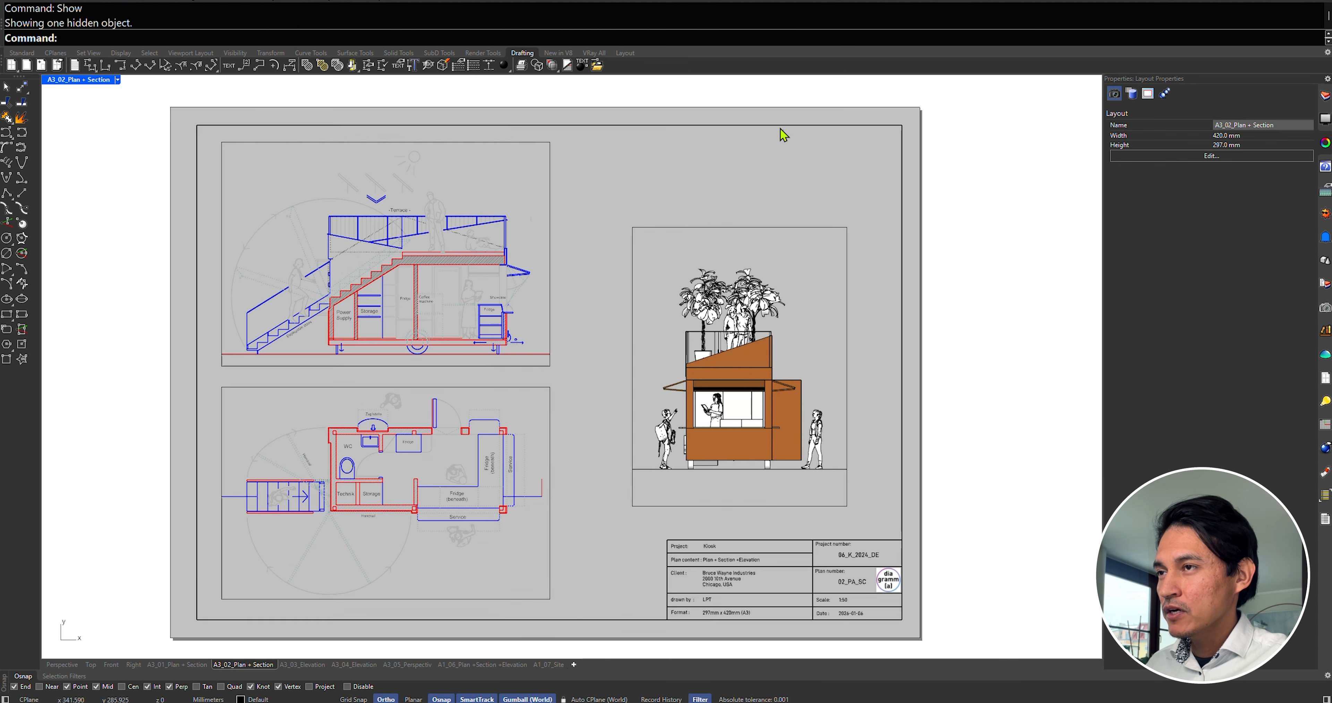
left_click(811, 118)
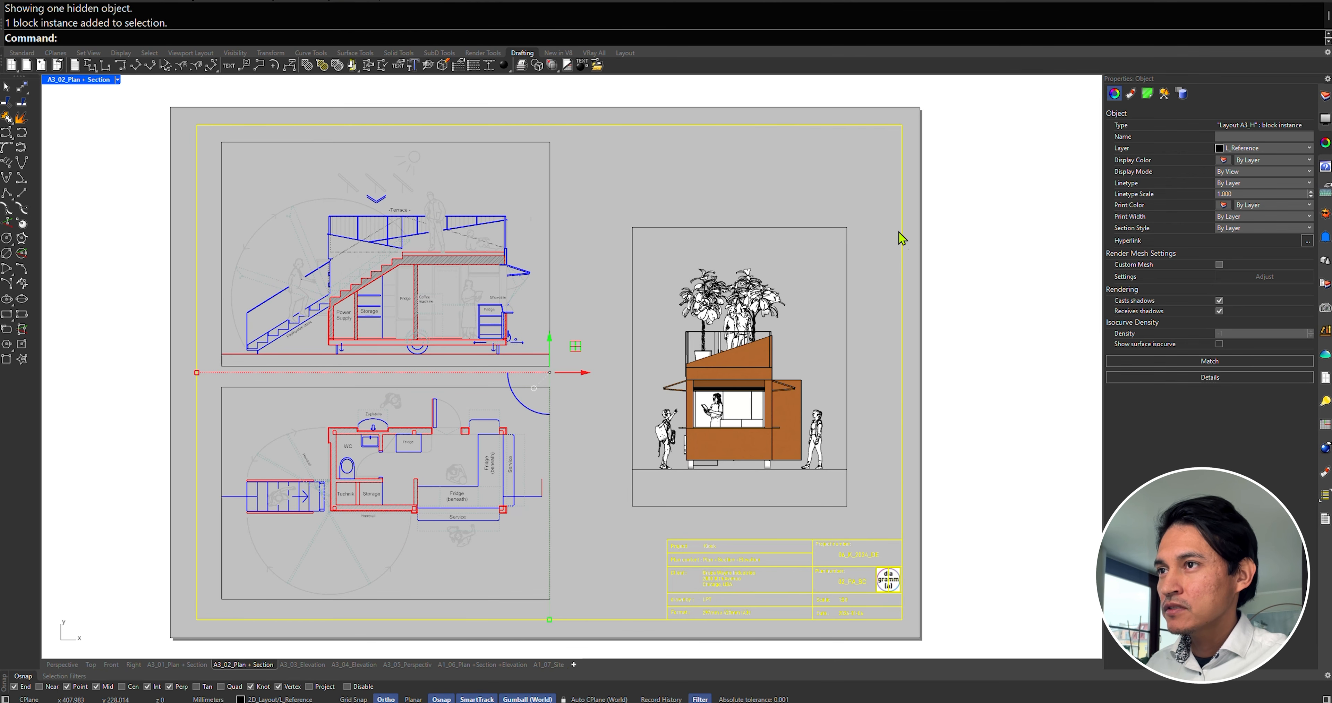
right_click_drag(844, 173, 832, 99)
left_click(1325, 379)
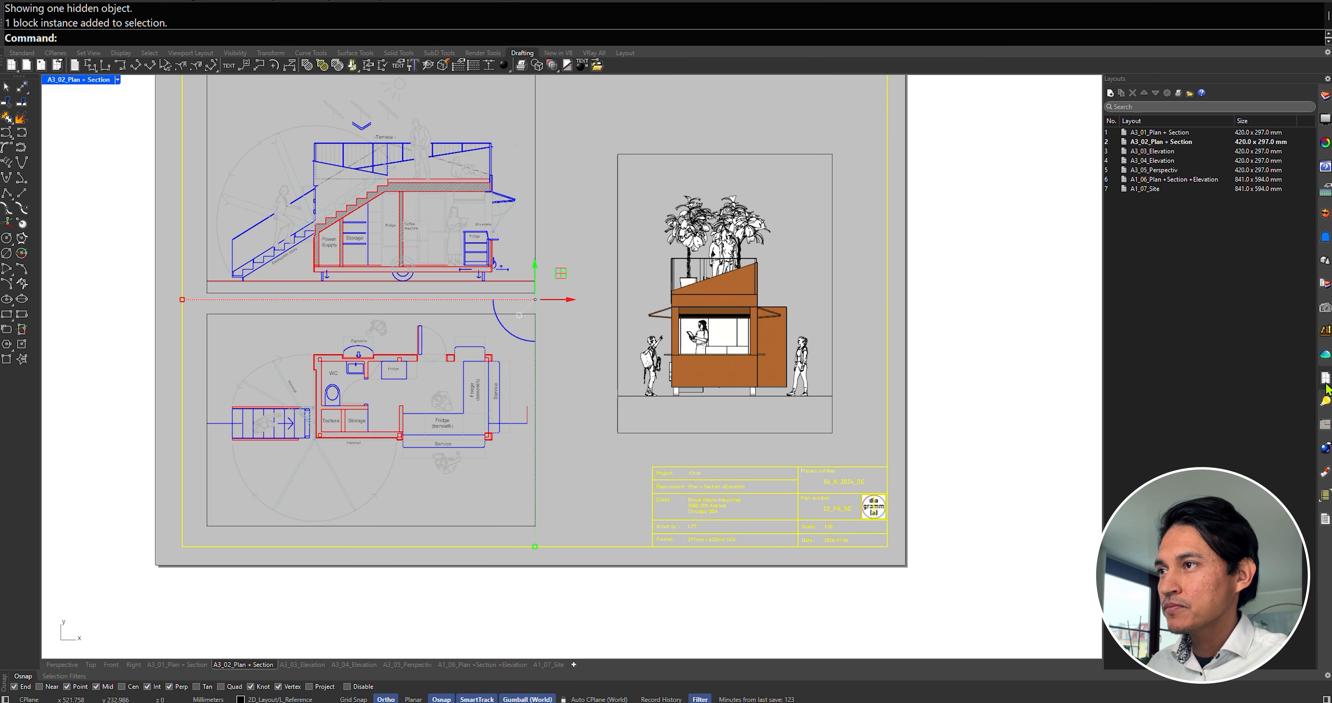
left_click(1326, 272)
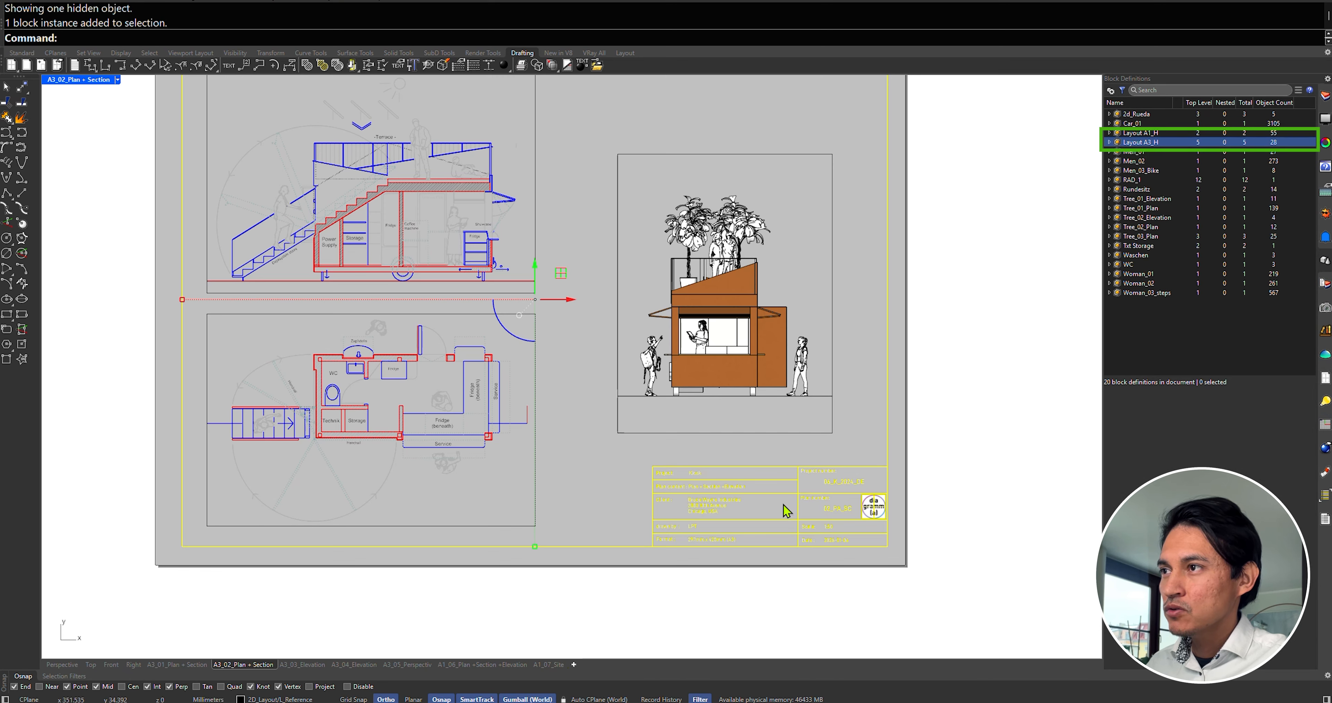
right_click_drag(784, 510, 677, 440)
scroll(678, 439, "up", 5)
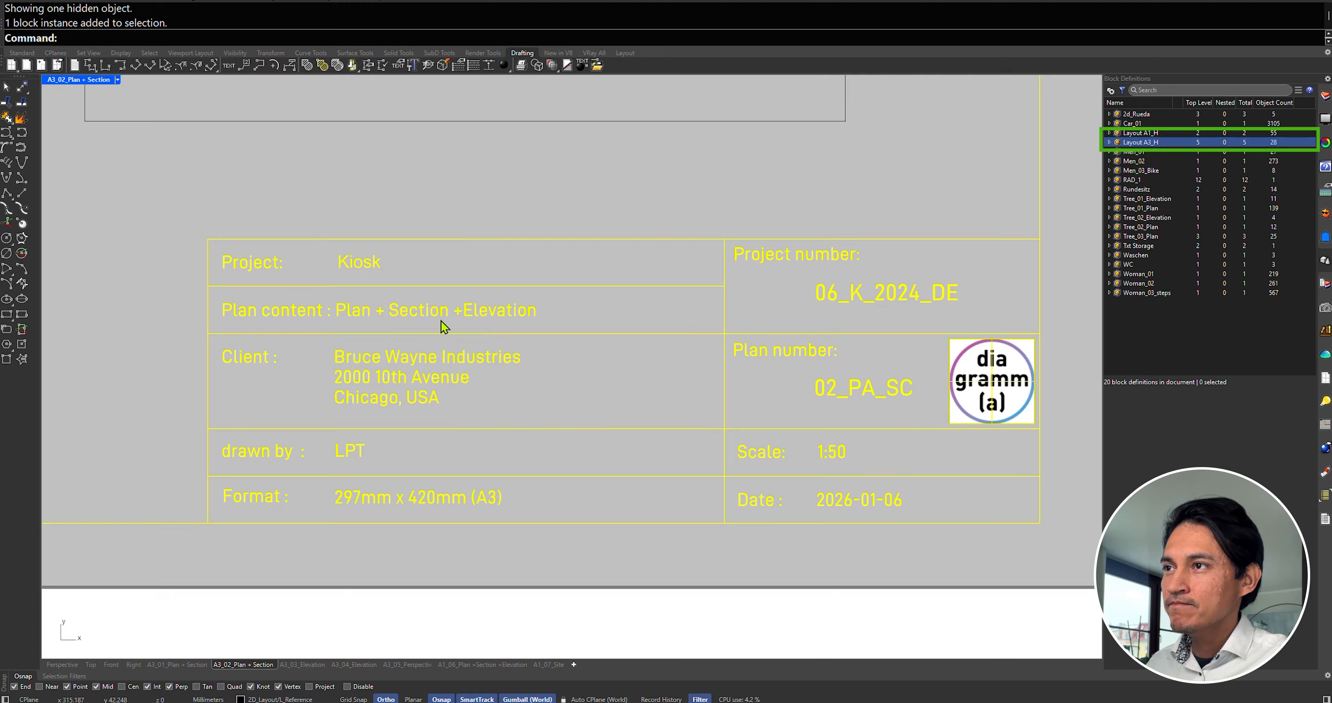
scroll(582, 288, "down", 2)
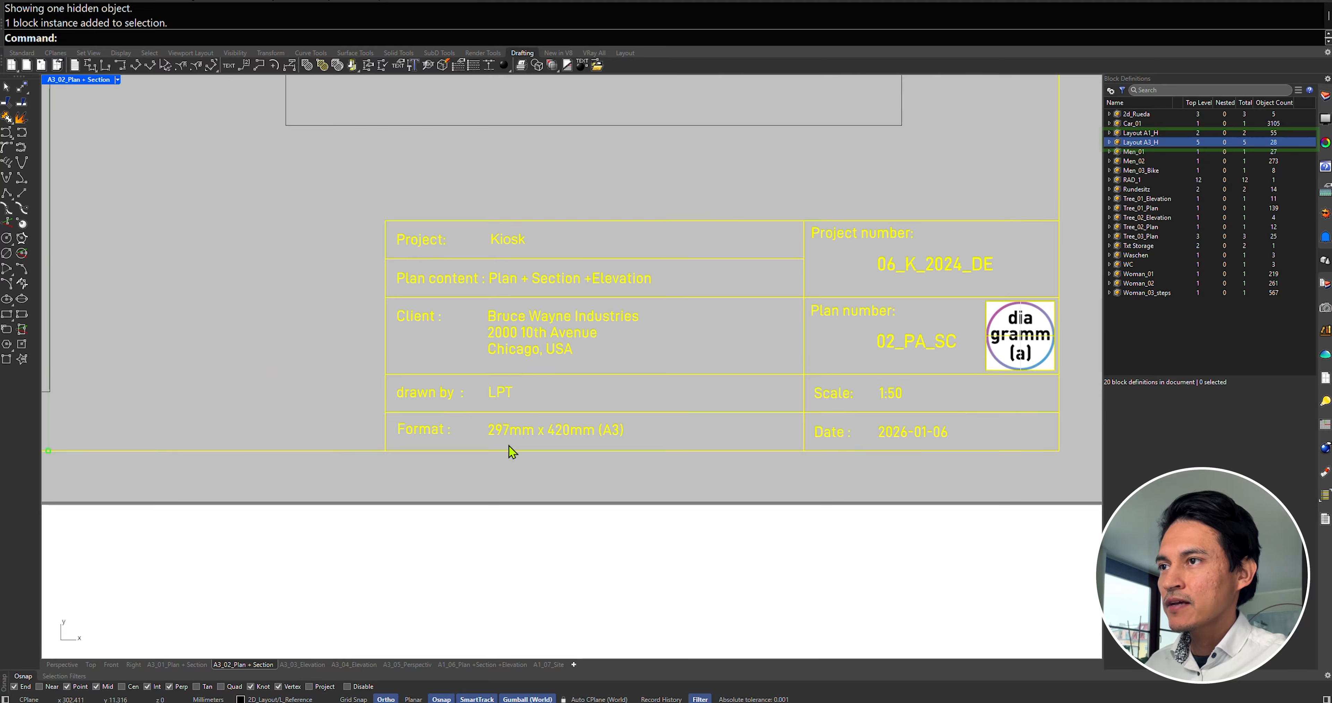
left_click(128, 124)
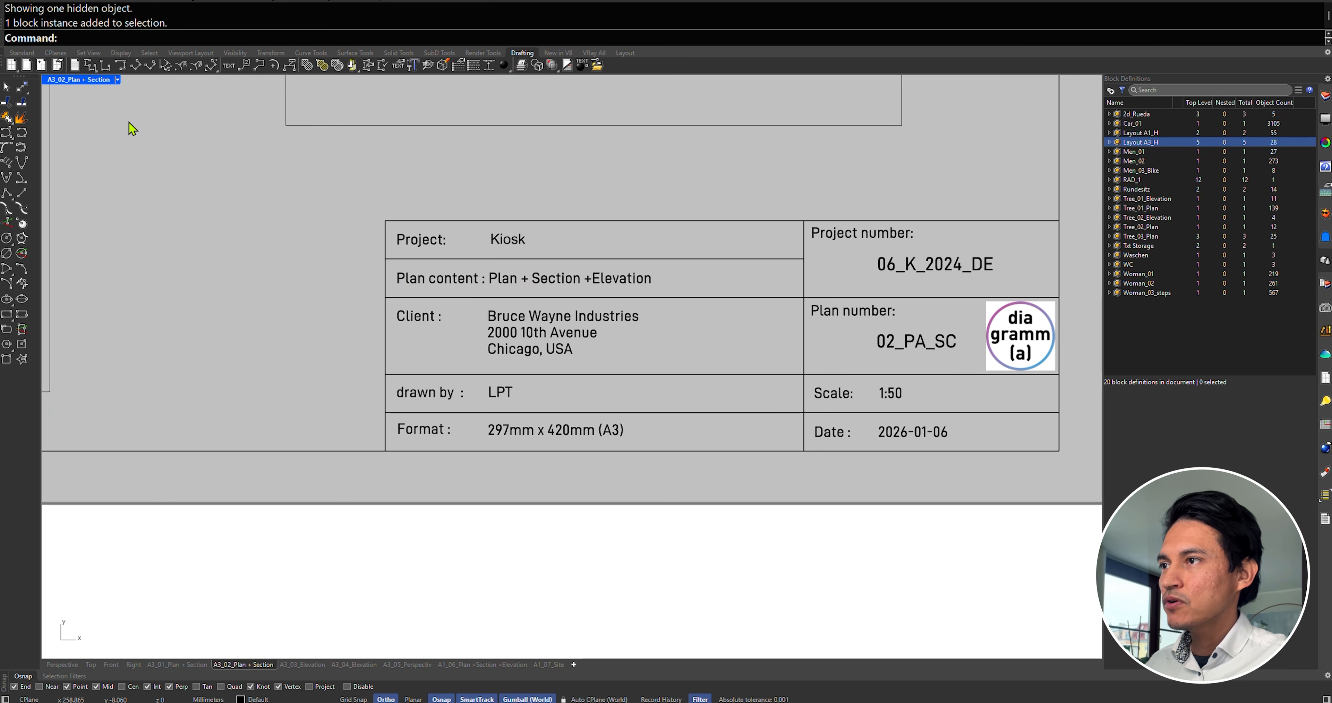
- Open the document options with the Options command
type("Options")
key("Return")
left_click_drag(383, 165, 1018, 188)
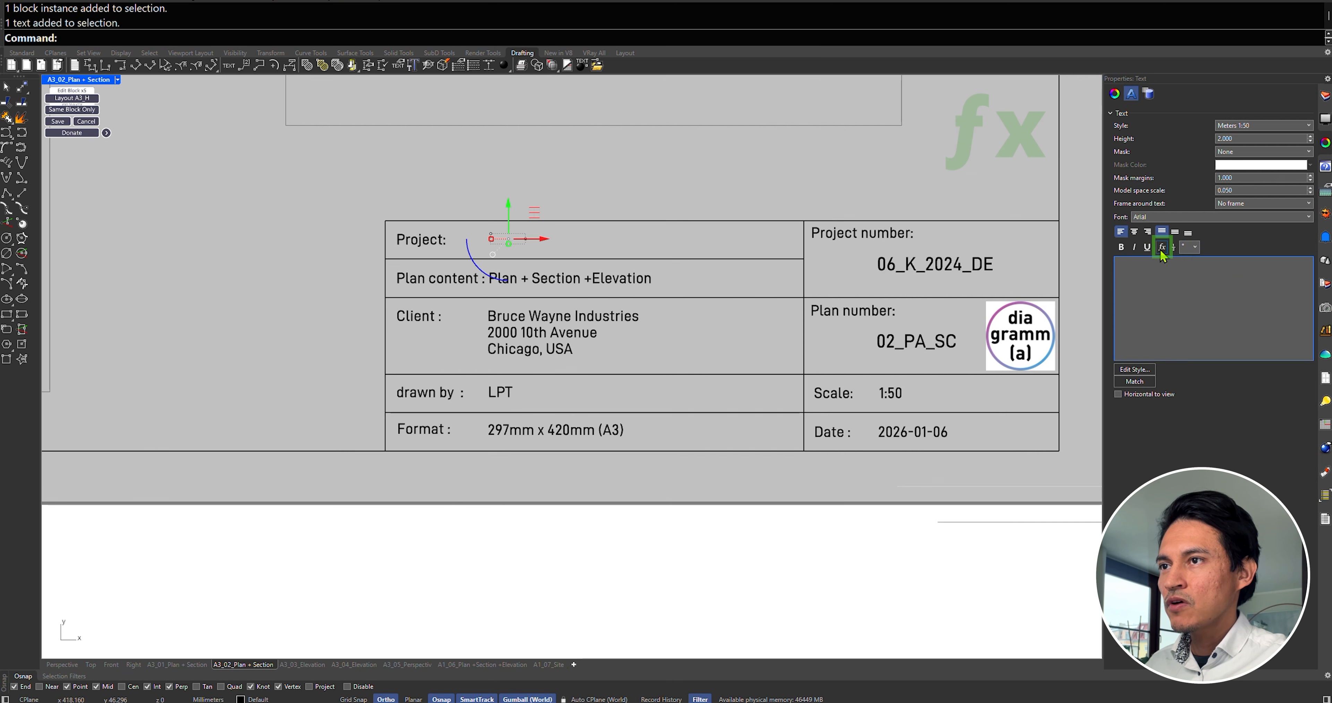
- Insert a DocumentUserText field with the Project key into the title block's project text and save the block edit
left_click(1162, 247)
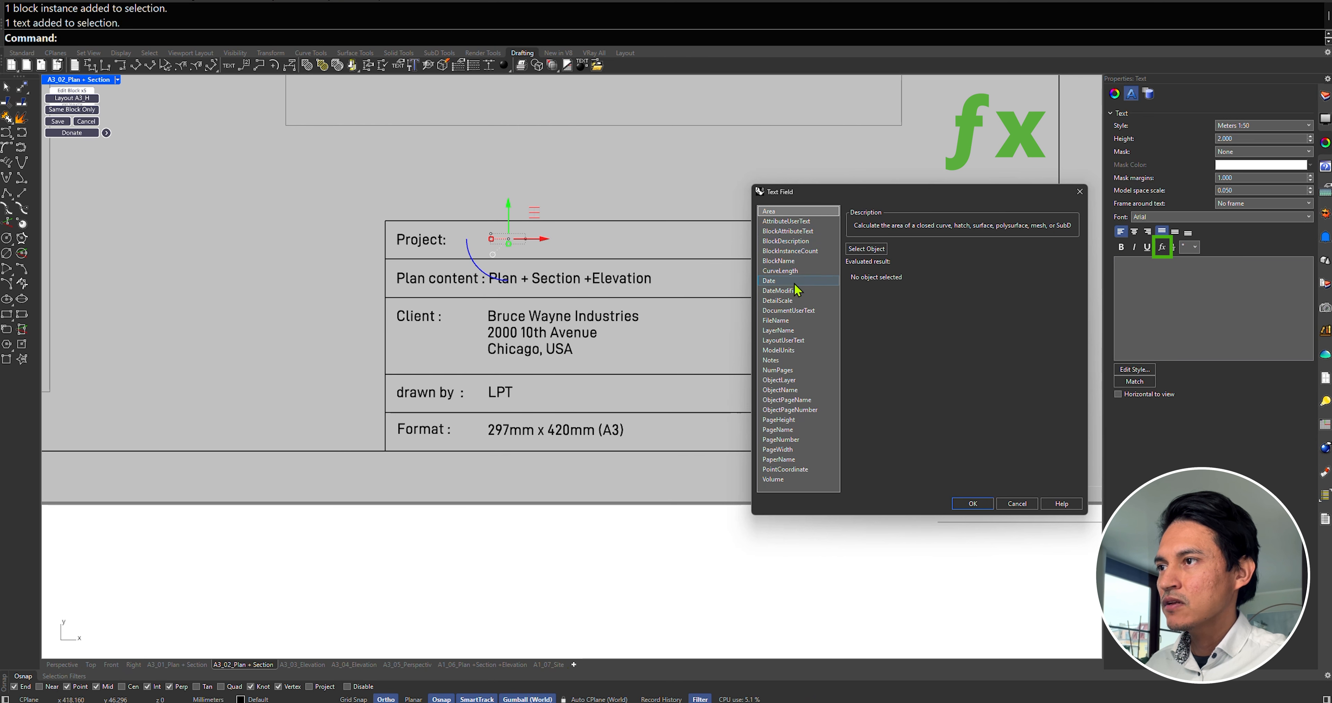
left_click(788, 312)
left_click(951, 297)
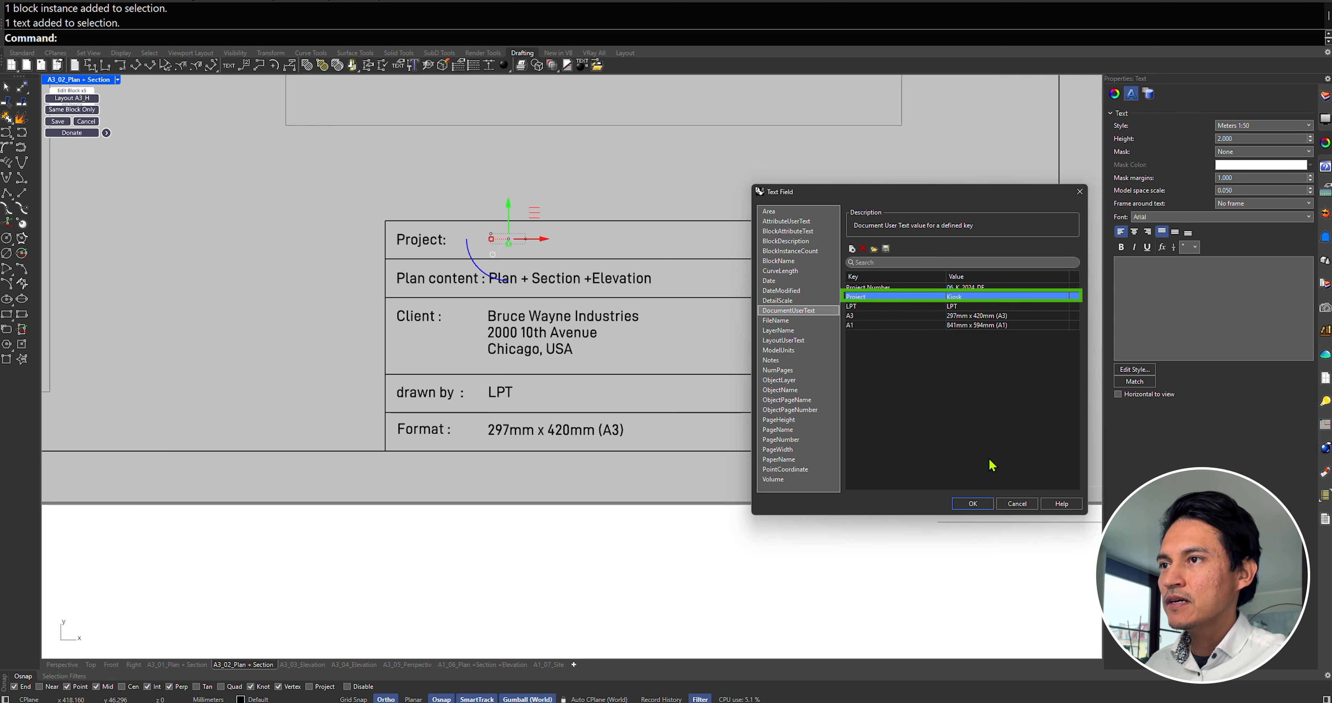
left_click(972, 504)
left_click(58, 121)
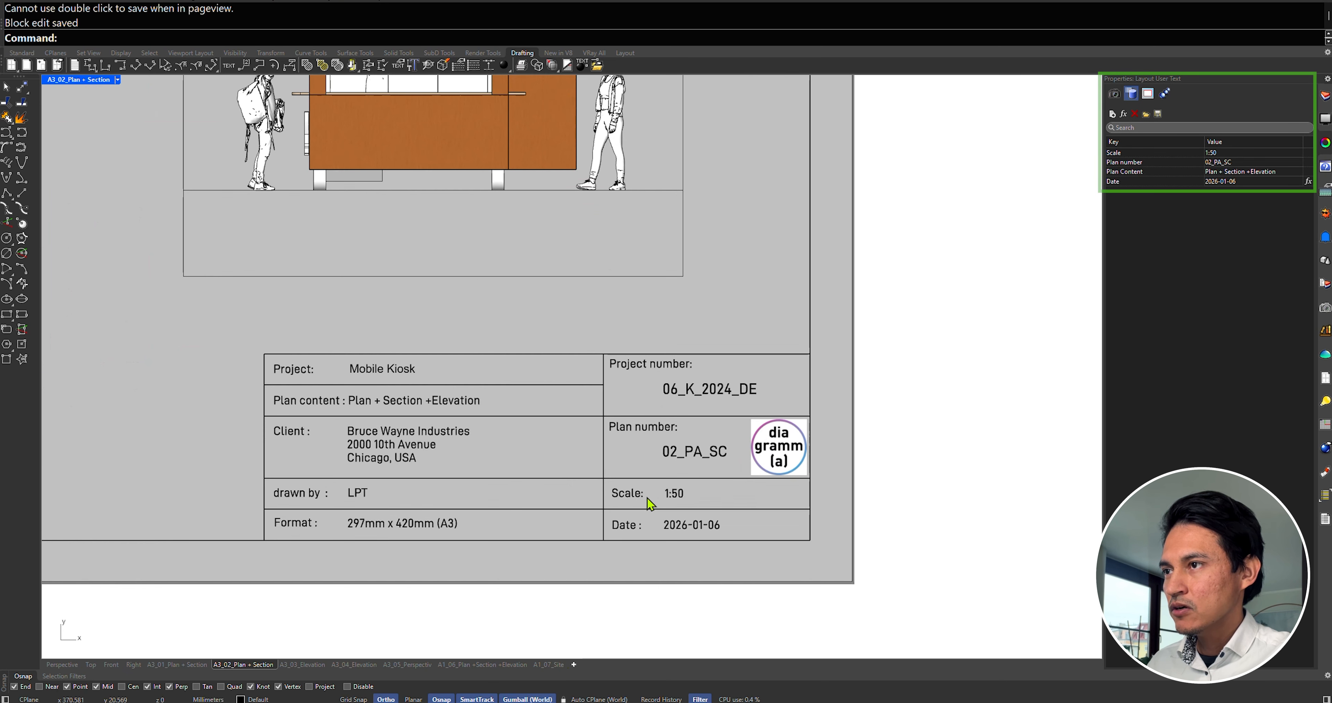
- Insert a LayoutUserText field with the active layout's Scale key into the title block's scale text
scroll(649, 497, "up", 2)
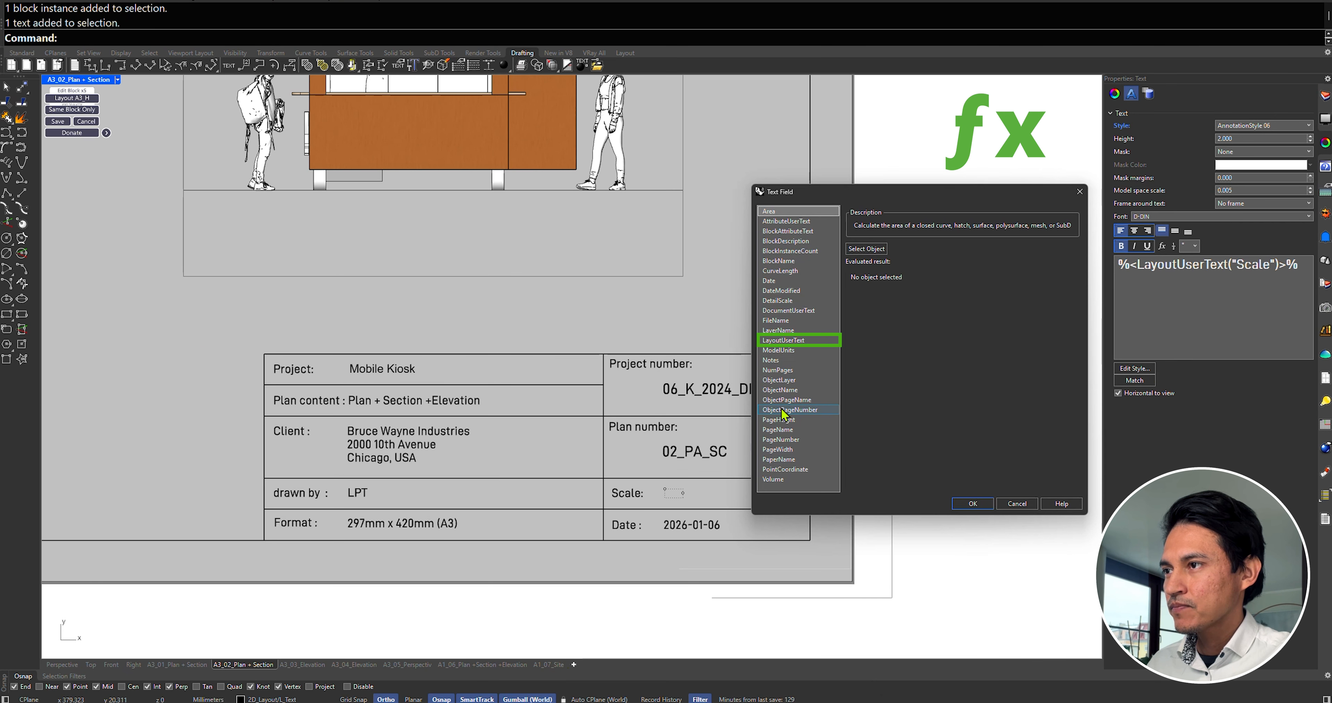
left_click(782, 339)
left_click(910, 305)
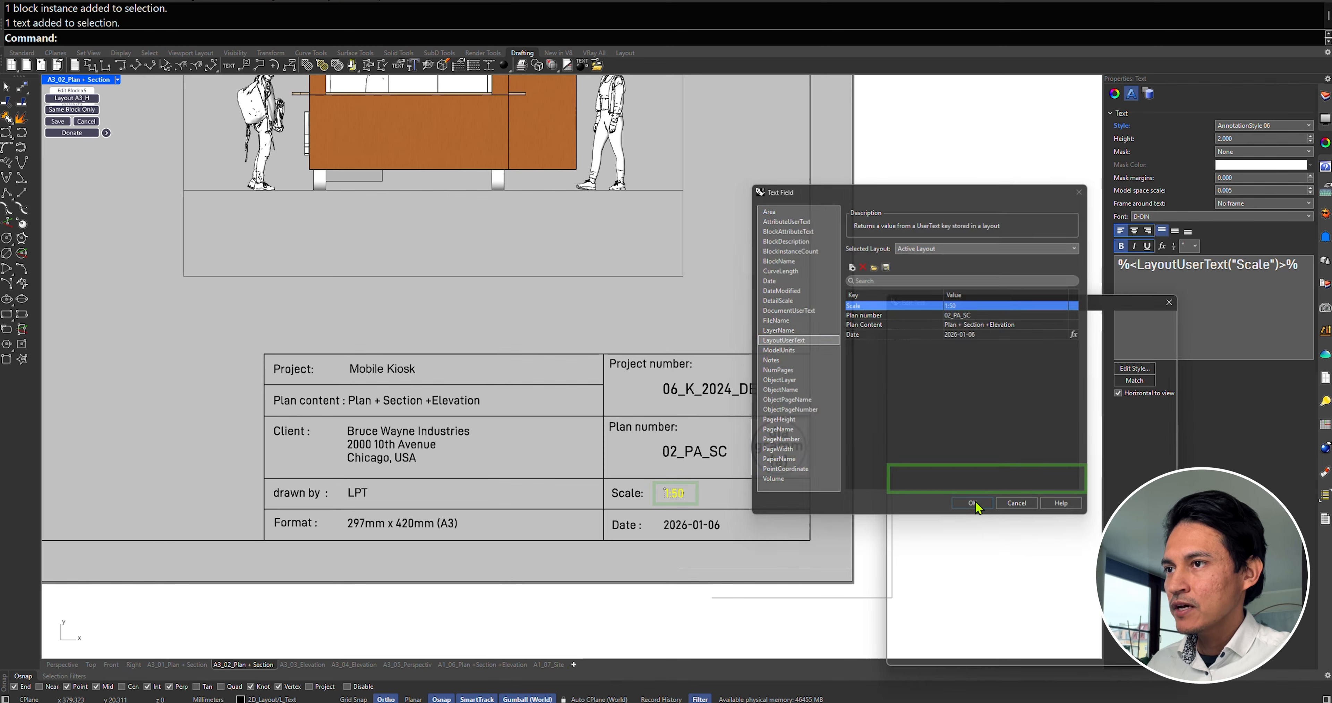
left_click(972, 502)
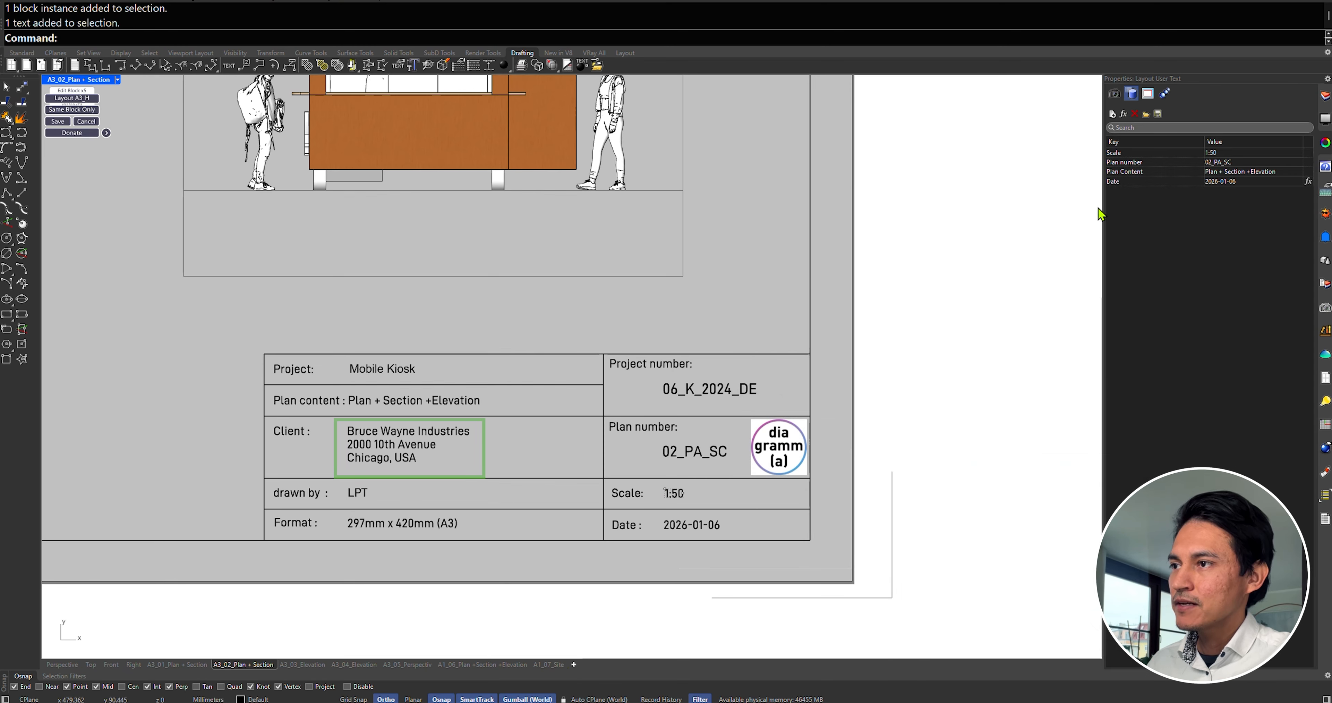
- Inspect the plain client text in the title block, deselect it, and save the block edit
left_click(382, 455)
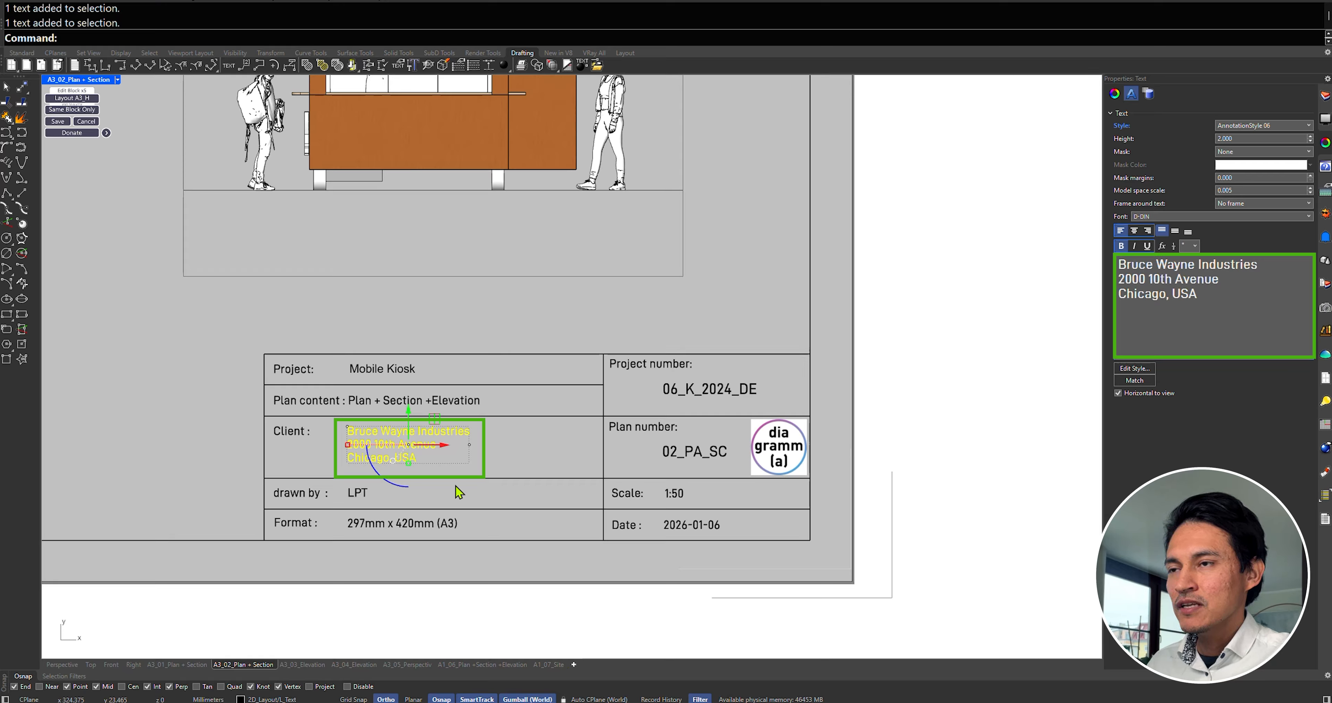
left_click(868, 377)
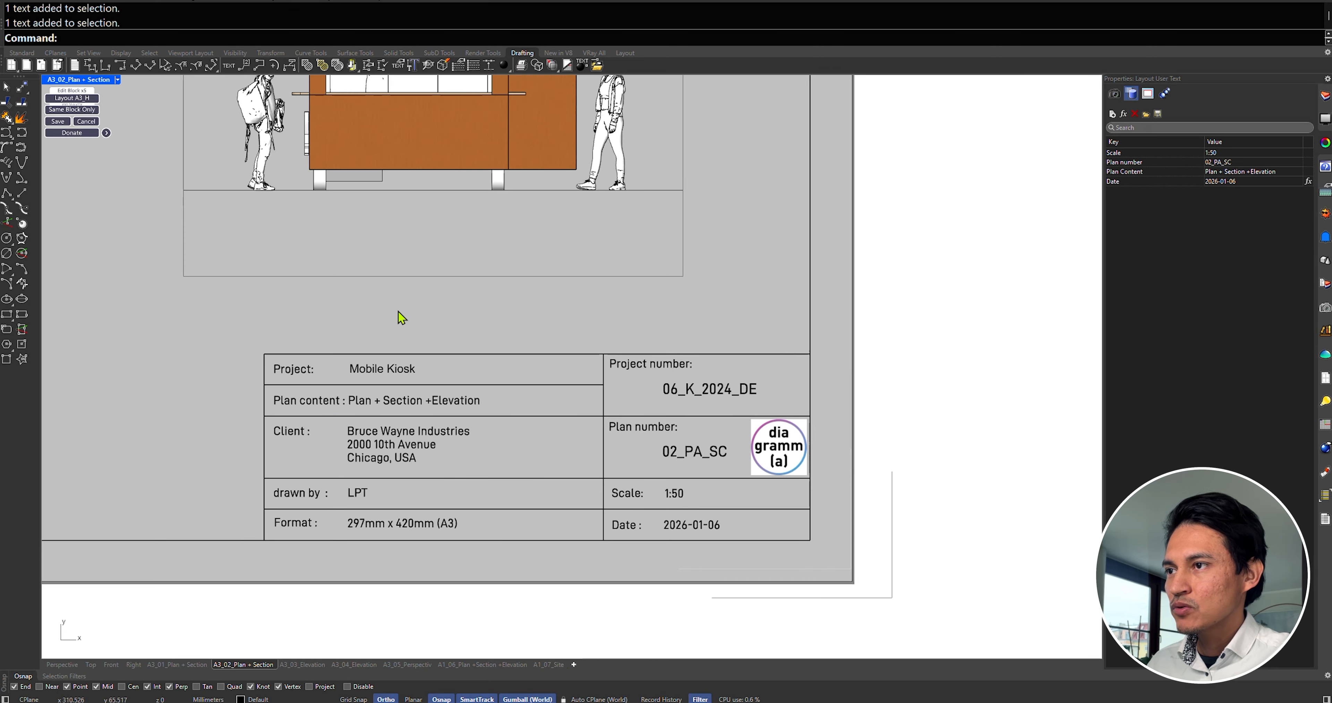
scroll(677, 372, "down", 3)
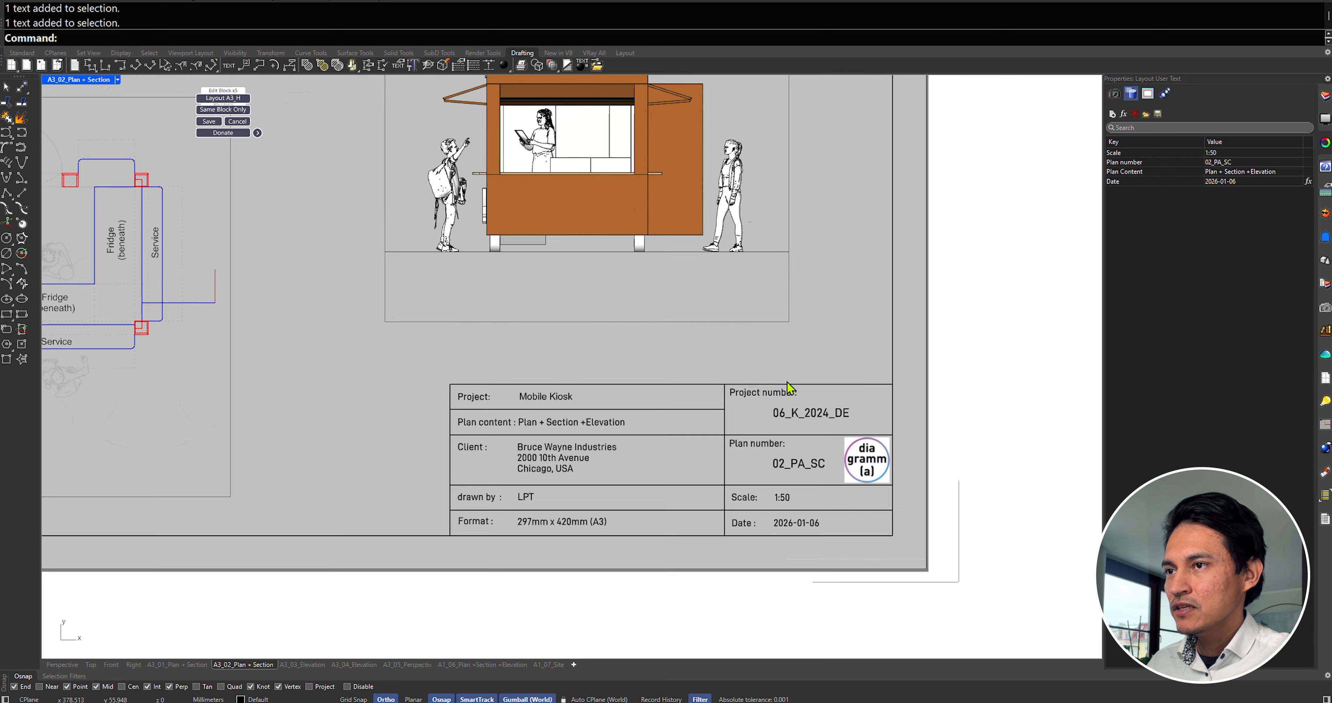
left_click(460, 122)
scroll(802, 343, "up", 2)
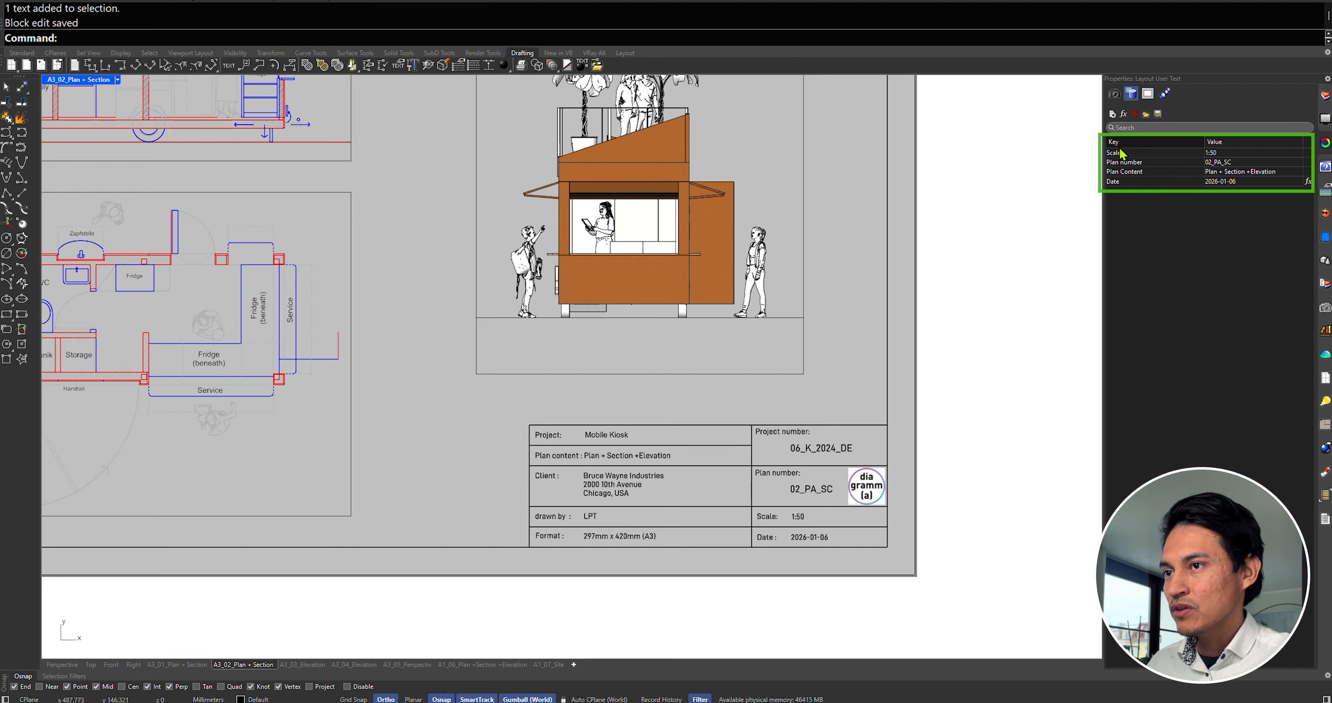
- Check the title block fields on the A3_03_Elevation page and return to the A3_02 Plan + Section page
left_click(310, 664)
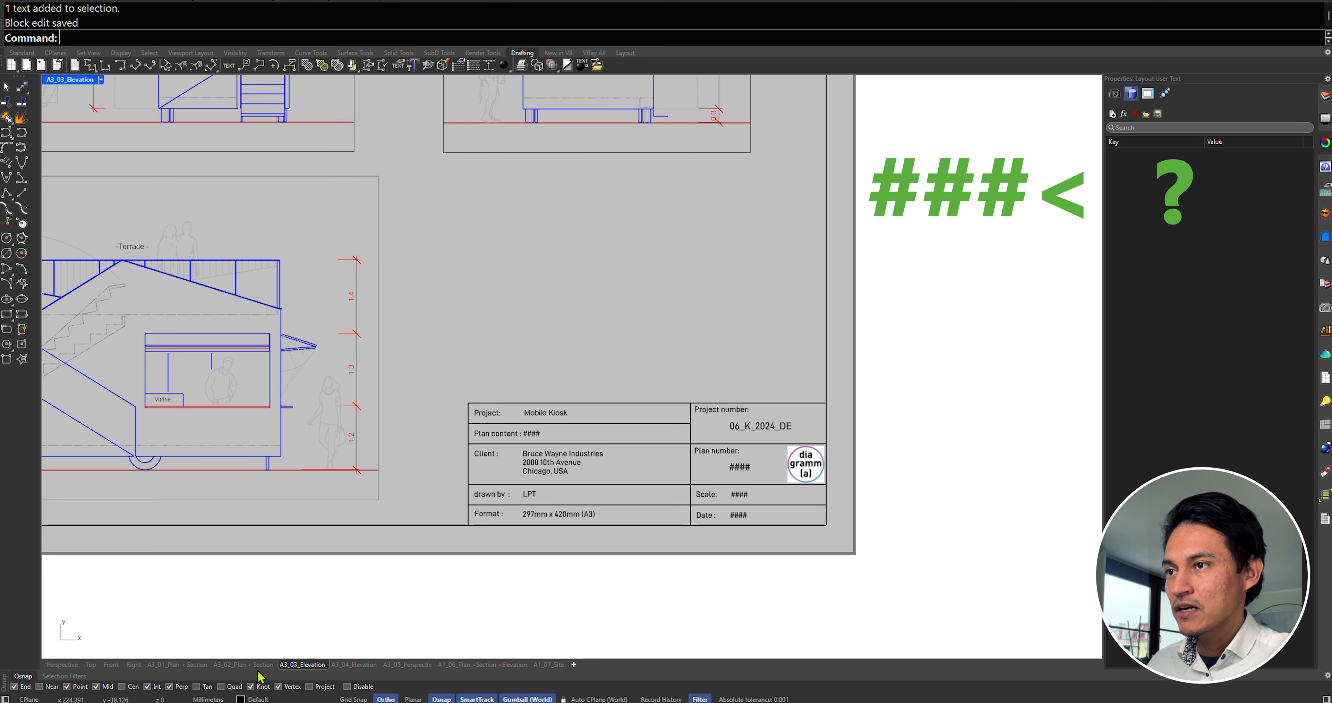
left_click(242, 664)
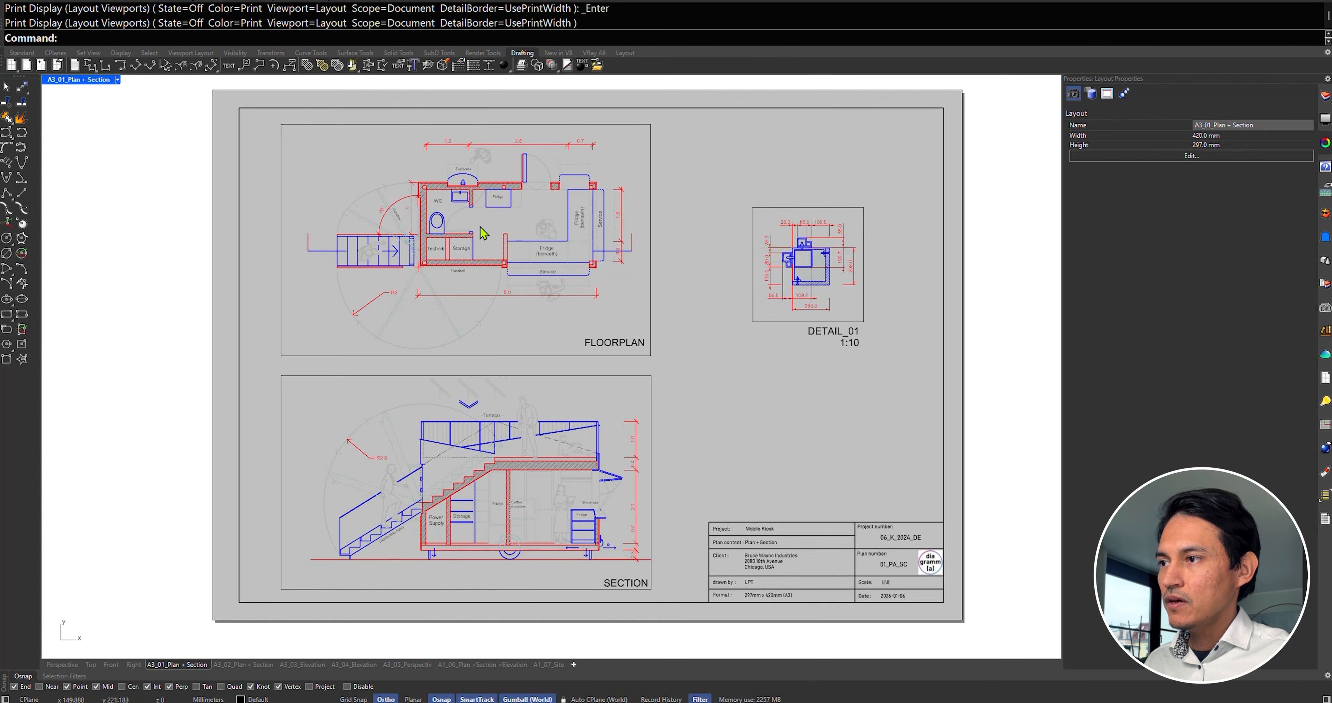
- Turn on Print Preview for the A3_01 Plan + Section layout and bring up the layer list beside the floor plan
left_click(117, 80)
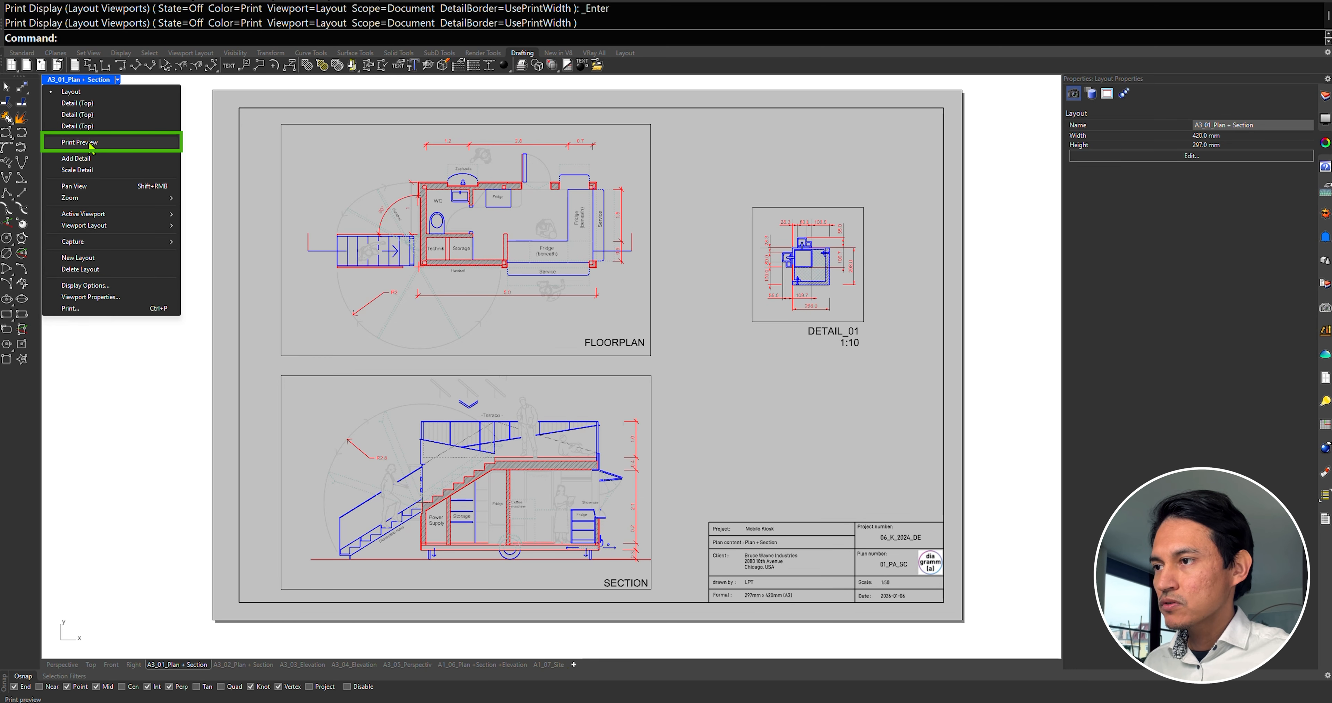
left_click(89, 143)
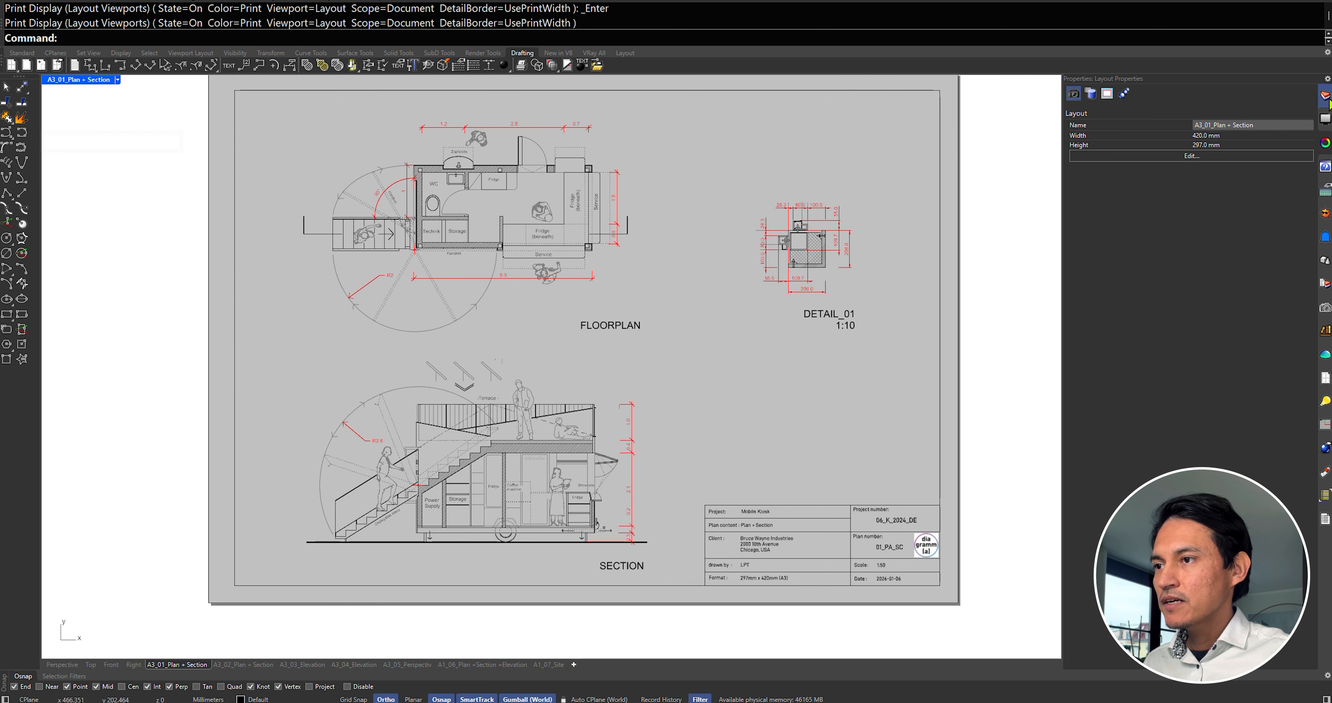
left_click(1325, 95)
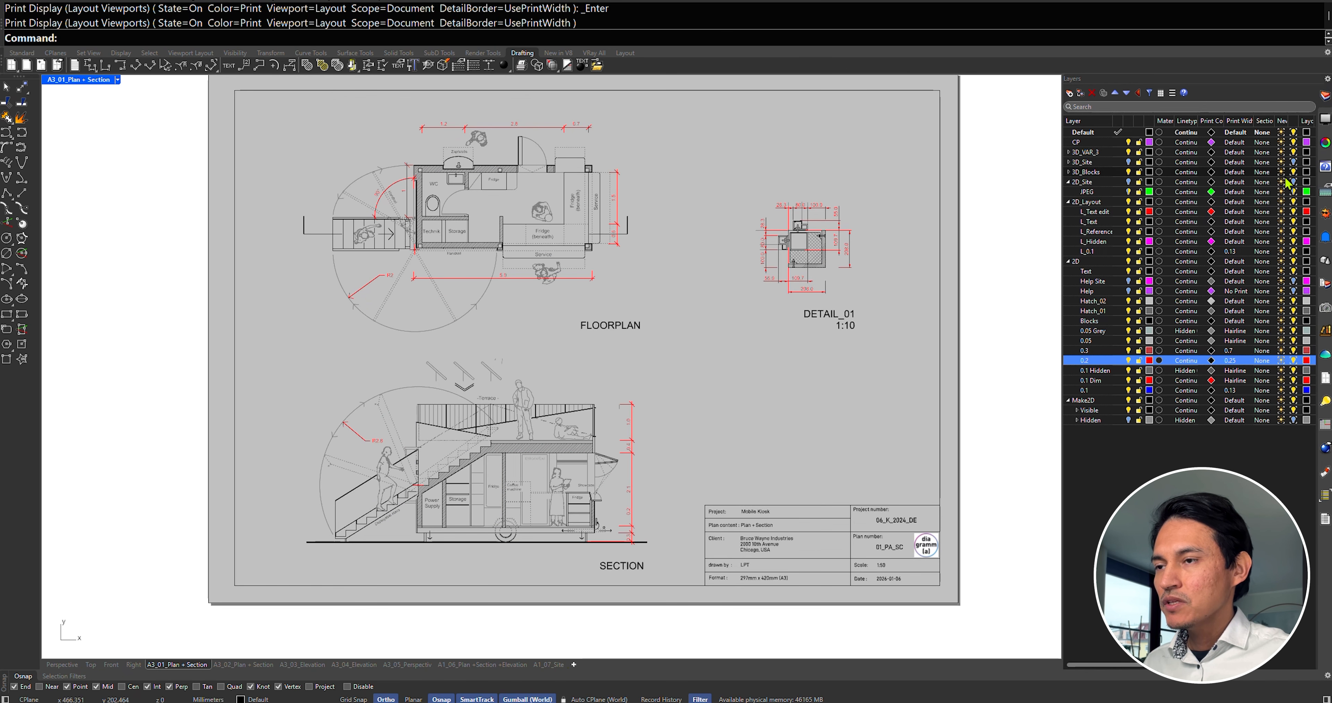
scroll(535, 260, "up", 8)
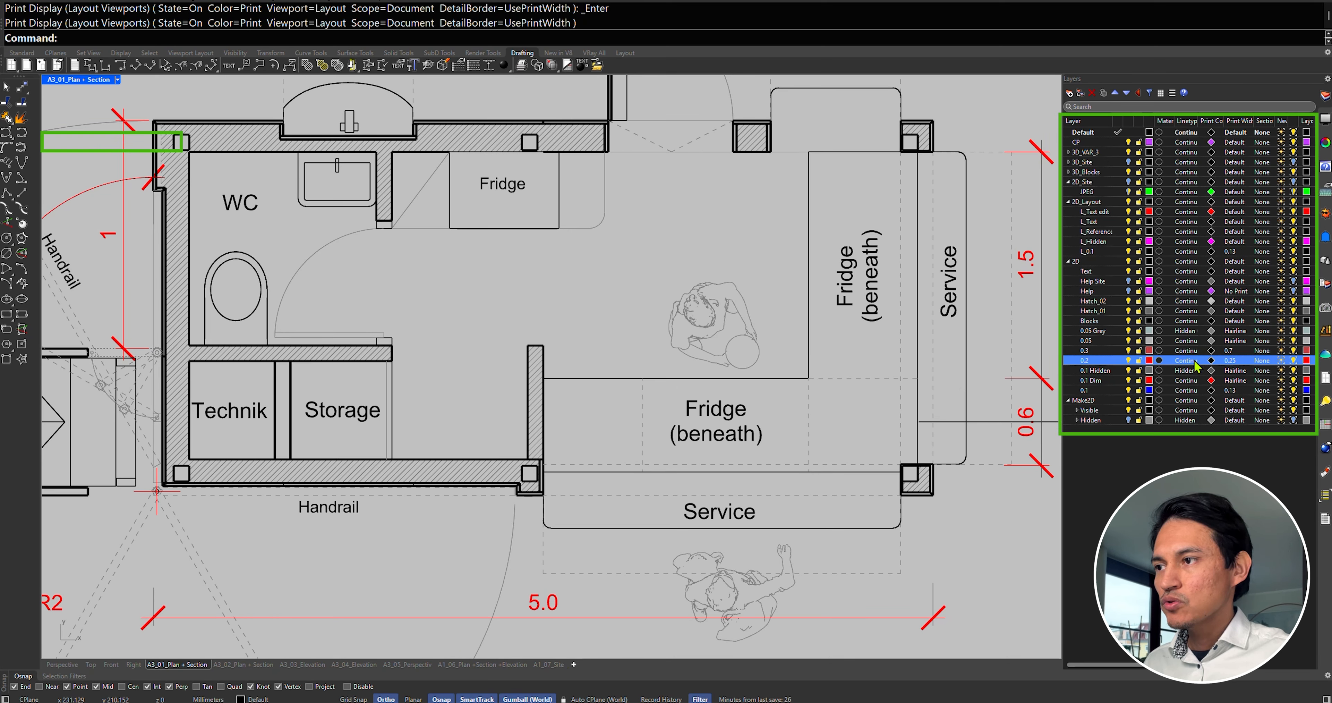
- Try the Dashed linetype on the 0.2 layer and set it back to Continuous
left_click(1193, 363)
left_click(722, 399)
left_click(693, 456)
left_click(1189, 362)
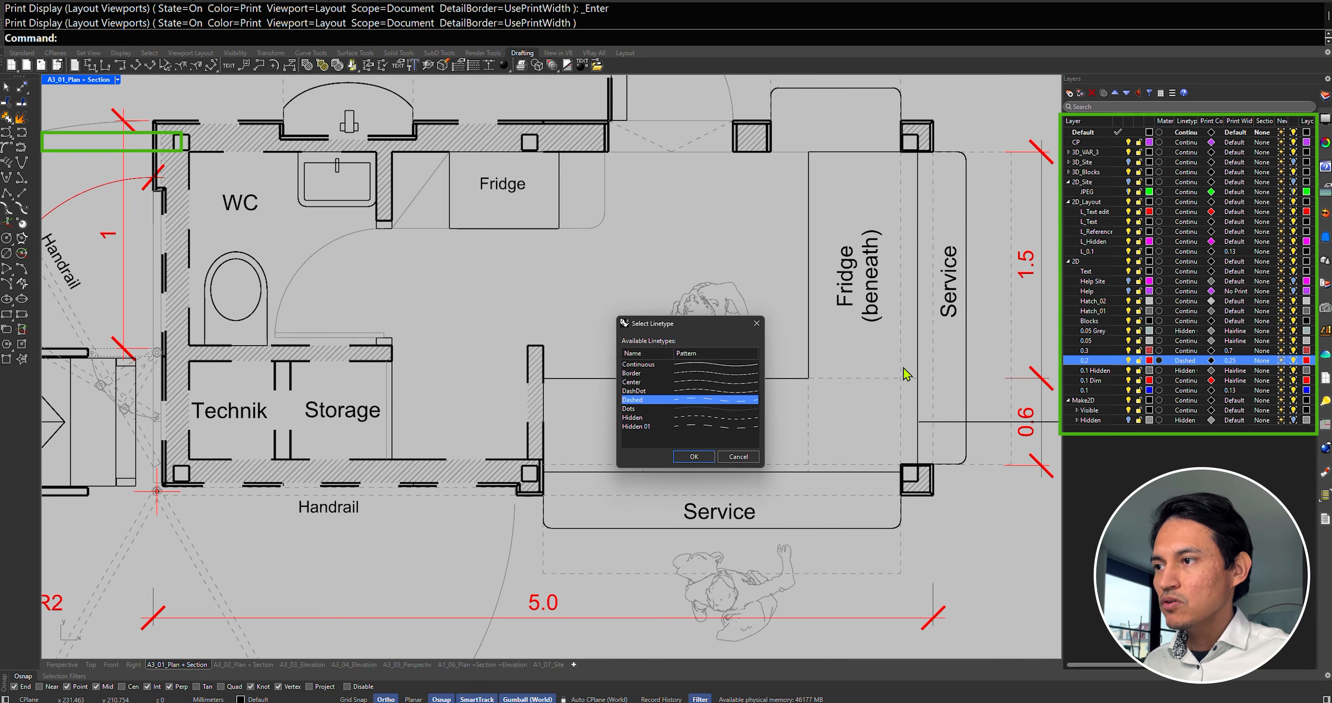
left_click(710, 365)
left_click(693, 456)
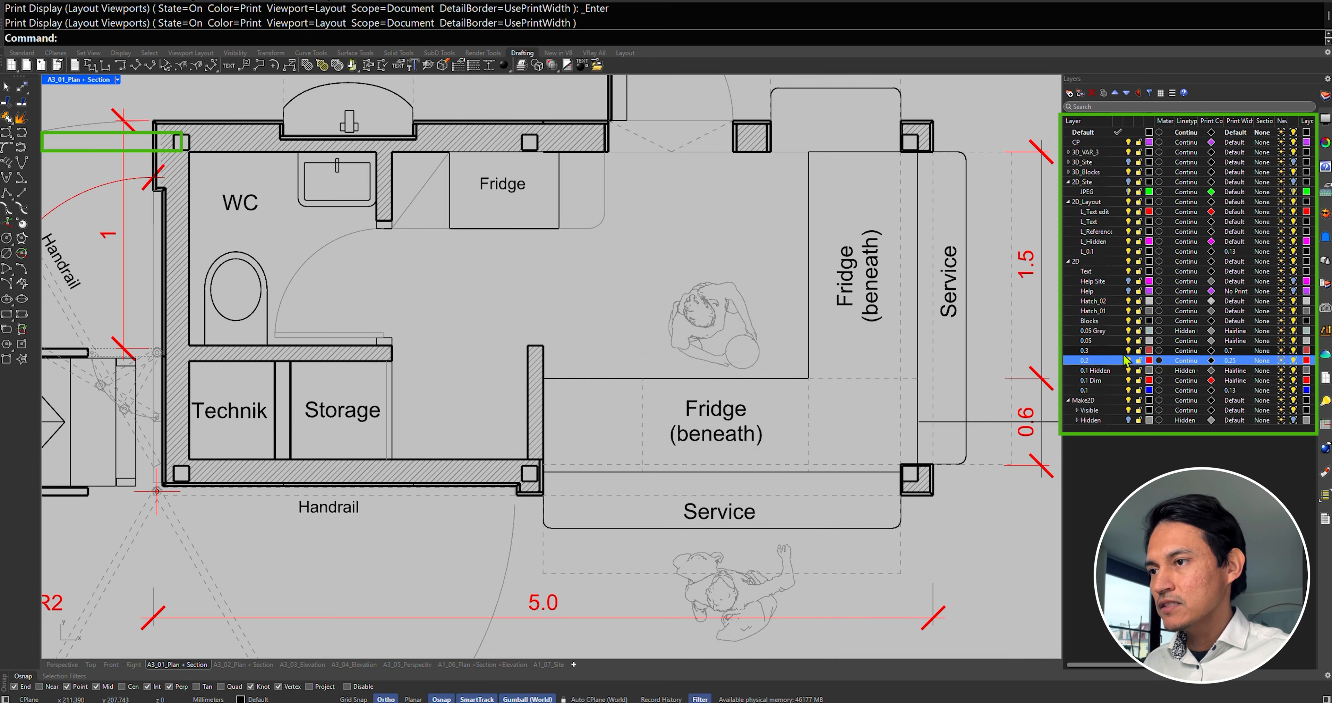
- Try Blue as the 0.2 layer's print color and set it back to Black
left_click(1210, 361)
left_click(159, 499)
left_click(382, 544)
left_click(1210, 359)
left_click(159, 374)
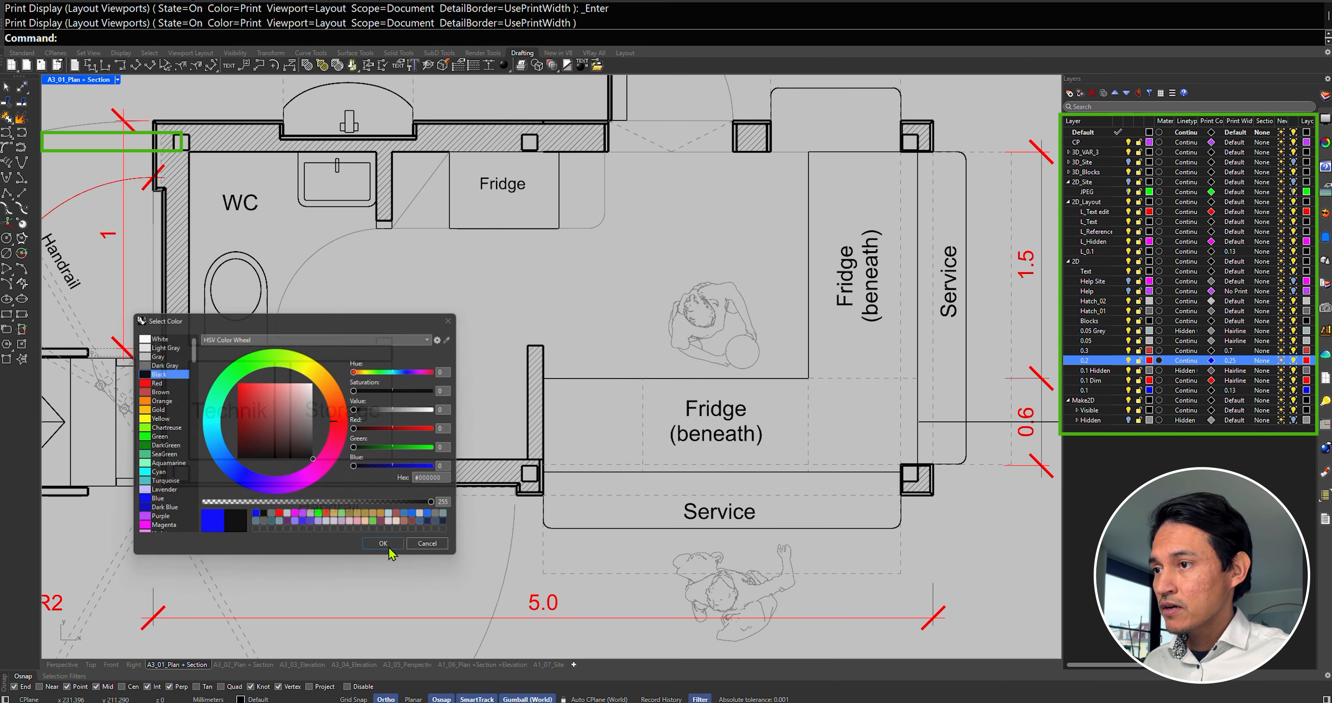
left_click(385, 545)
- Set the 0.1 Dim layer's print color to Black
left_click(1210, 380)
left_click(158, 374)
left_click(382, 543)
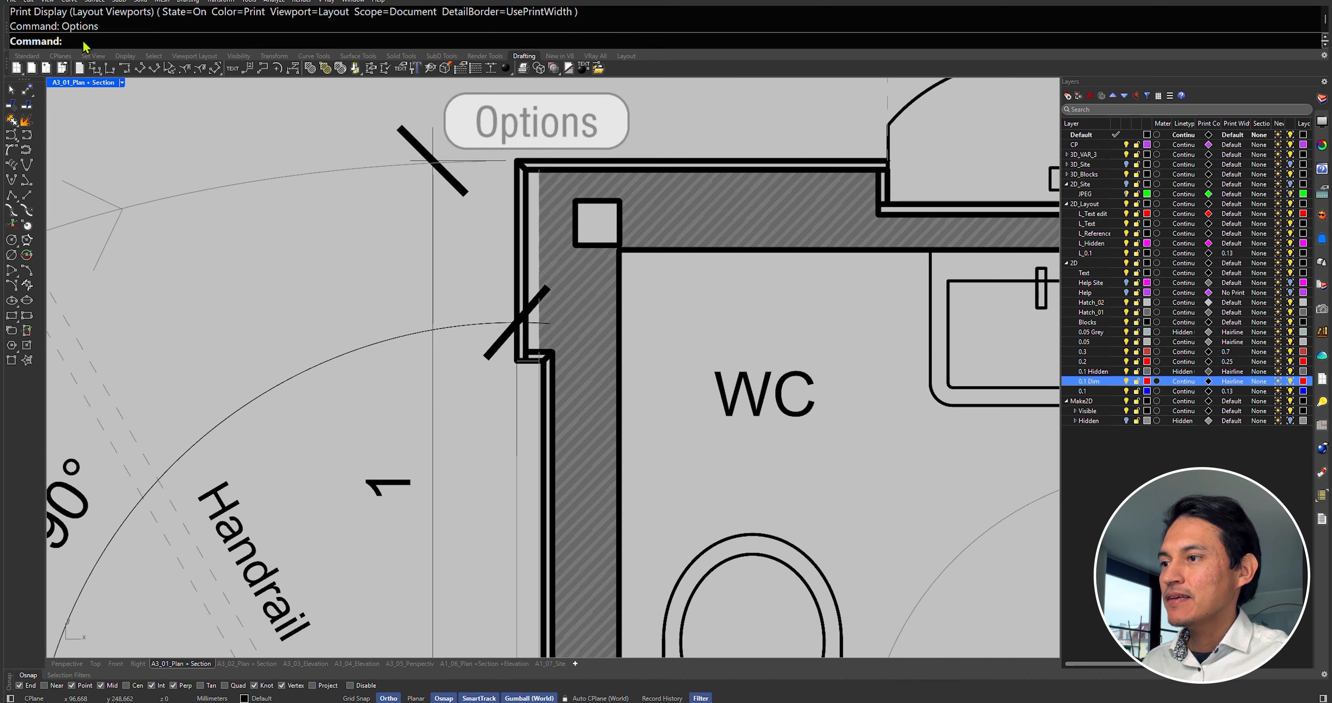
- Adjust a setting in the document options, confirm it, and inspect the floor plan lines around the handrail swing
type("Options")
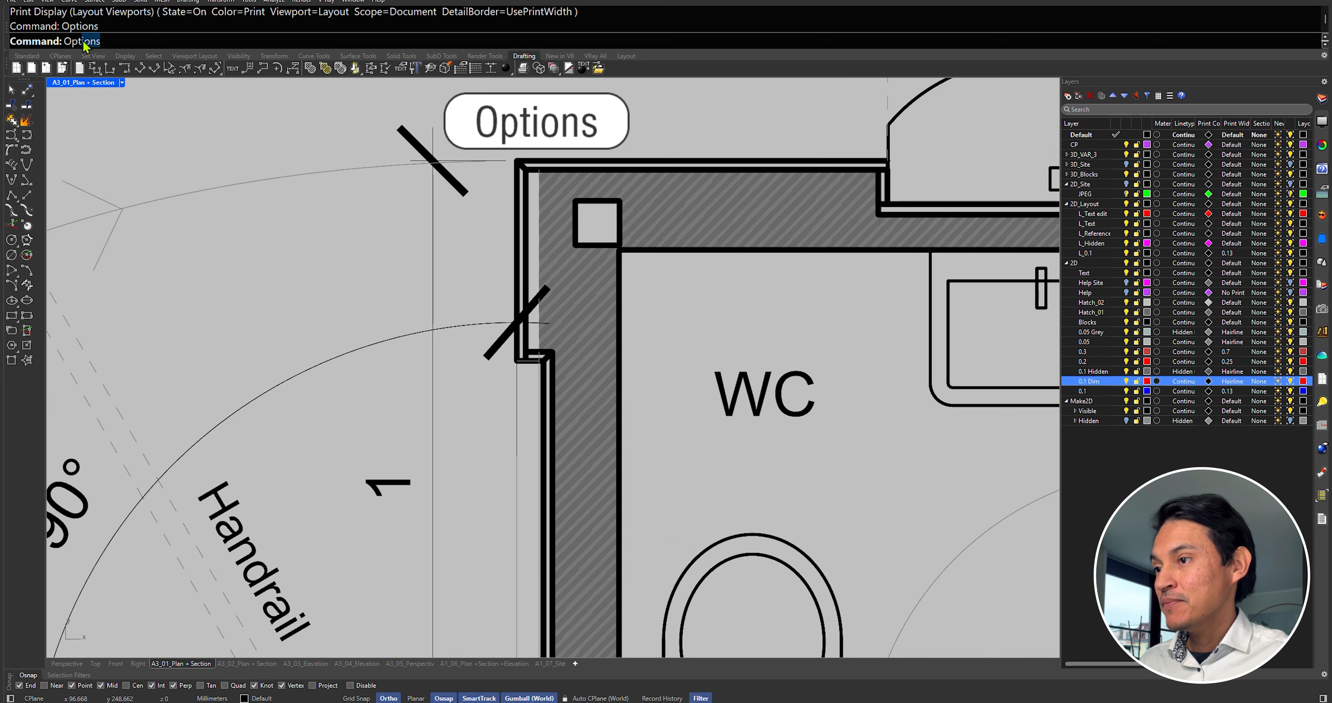
key("Return")
left_click(840, 545)
left_click(1000, 598)
mouse_move(726, 368)
right_mouse_down()
mouse_move(694, 359)
mouse_move(653, 304)
right_mouse_up()
scroll(693, 357, "down", 4)
scroll(653, 304, "down", 2)
right_click_drag(574, 383, 698, 285)
scroll(464, 237, "up", 4)
right_click_drag(371, 259, 444, 293)
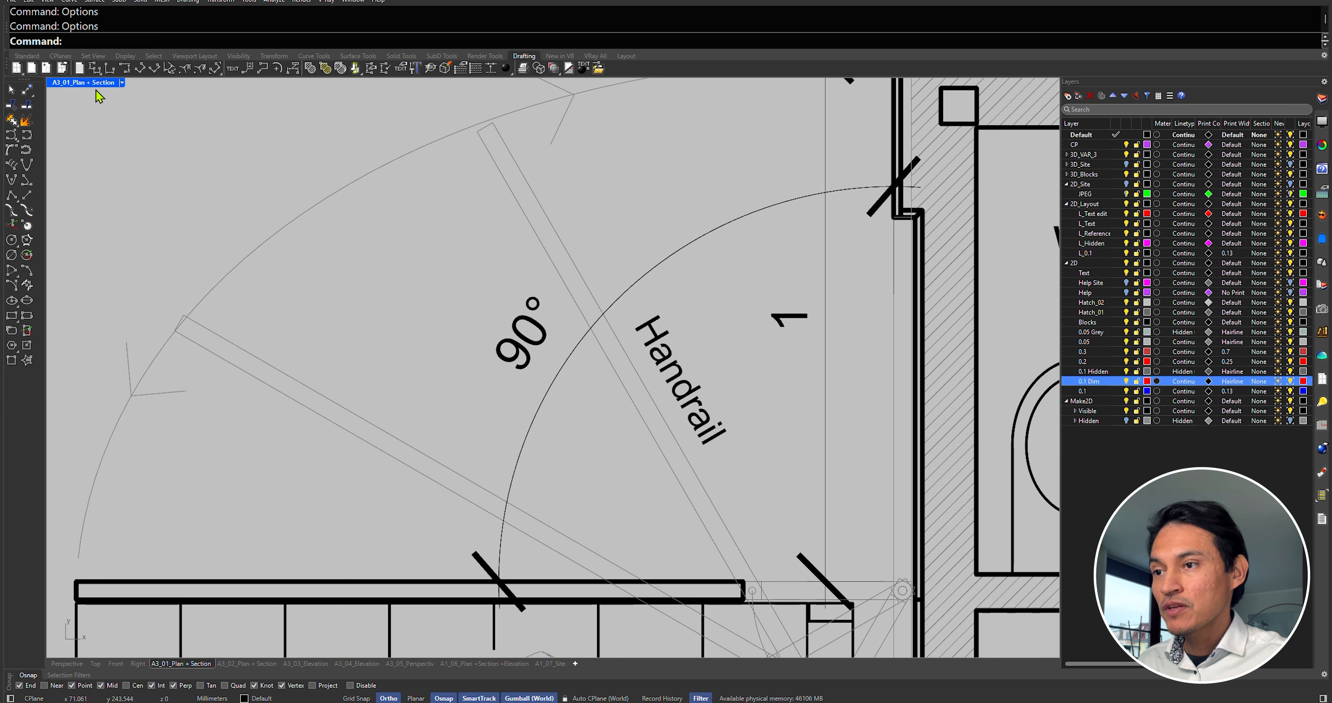
- Turn on Use model units for the Hidden 01 linetype and compare the dashes in the Top view and the A3_01 layout
key("Return")
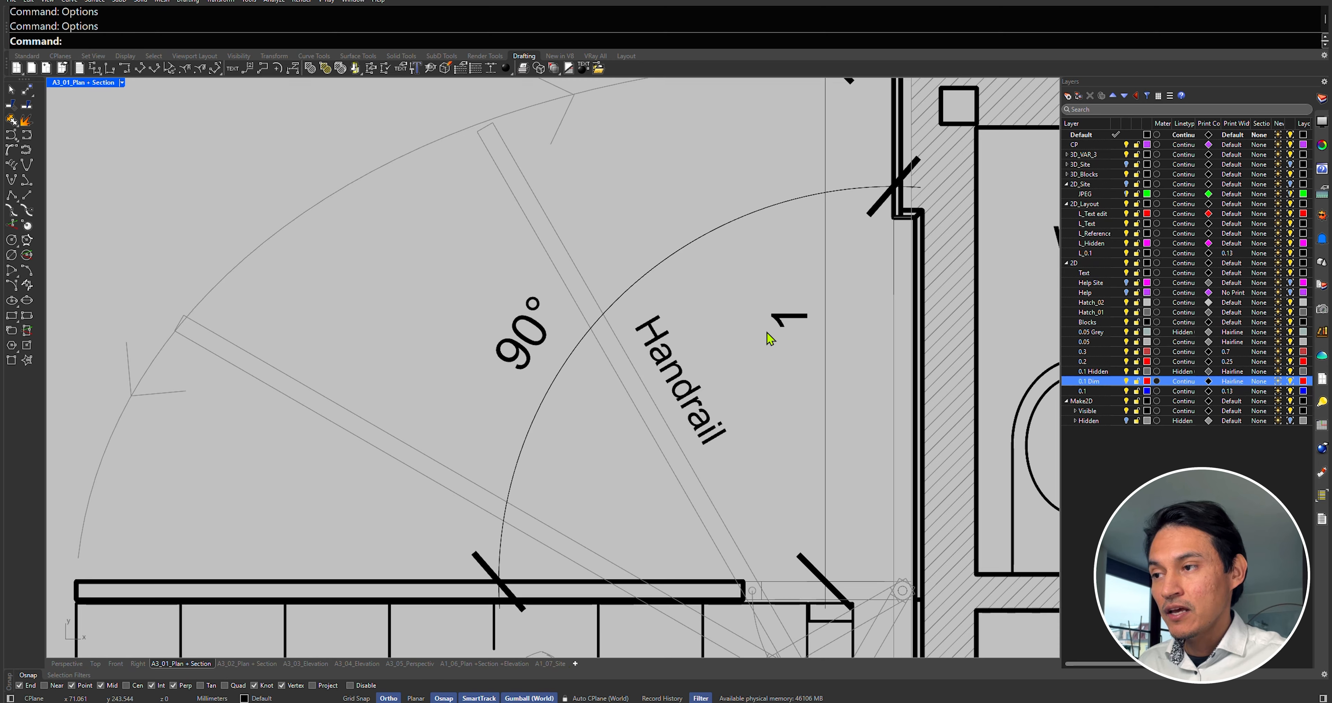
left_click(986, 474)
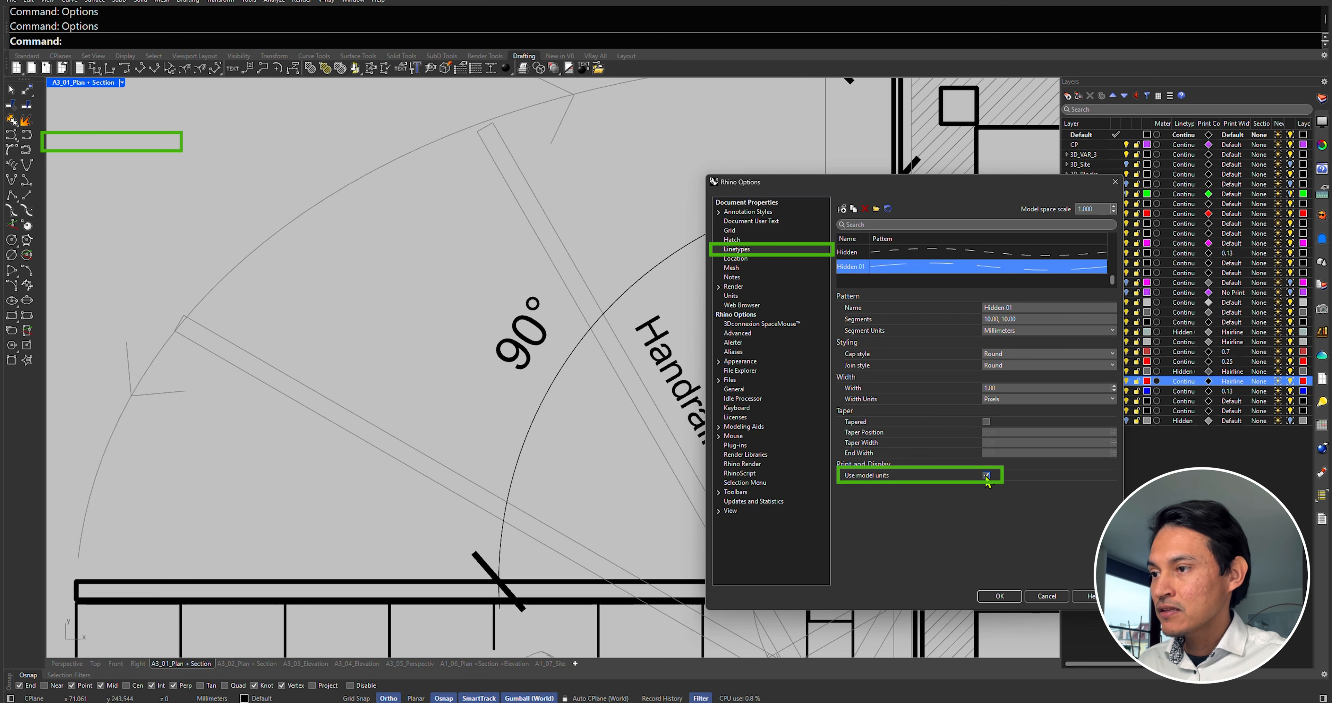
left_click(999, 596)
left_click(105, 659)
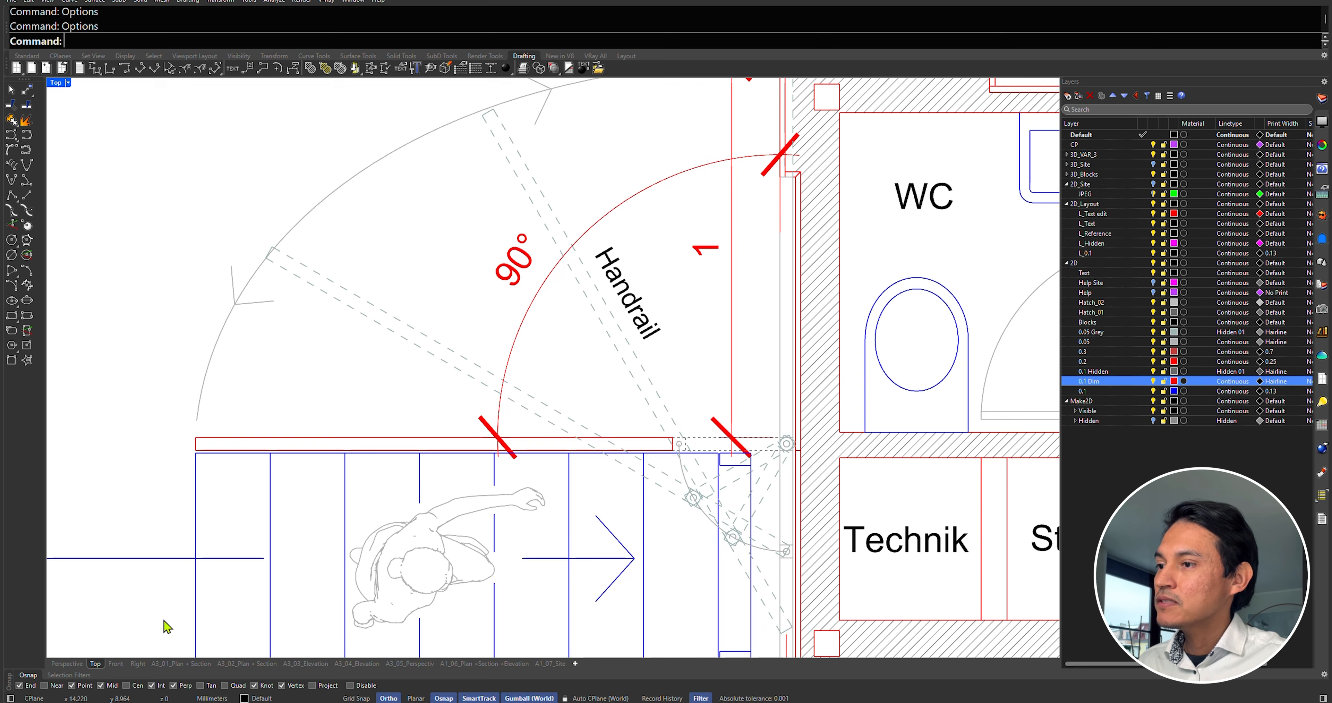
left_click(195, 663)
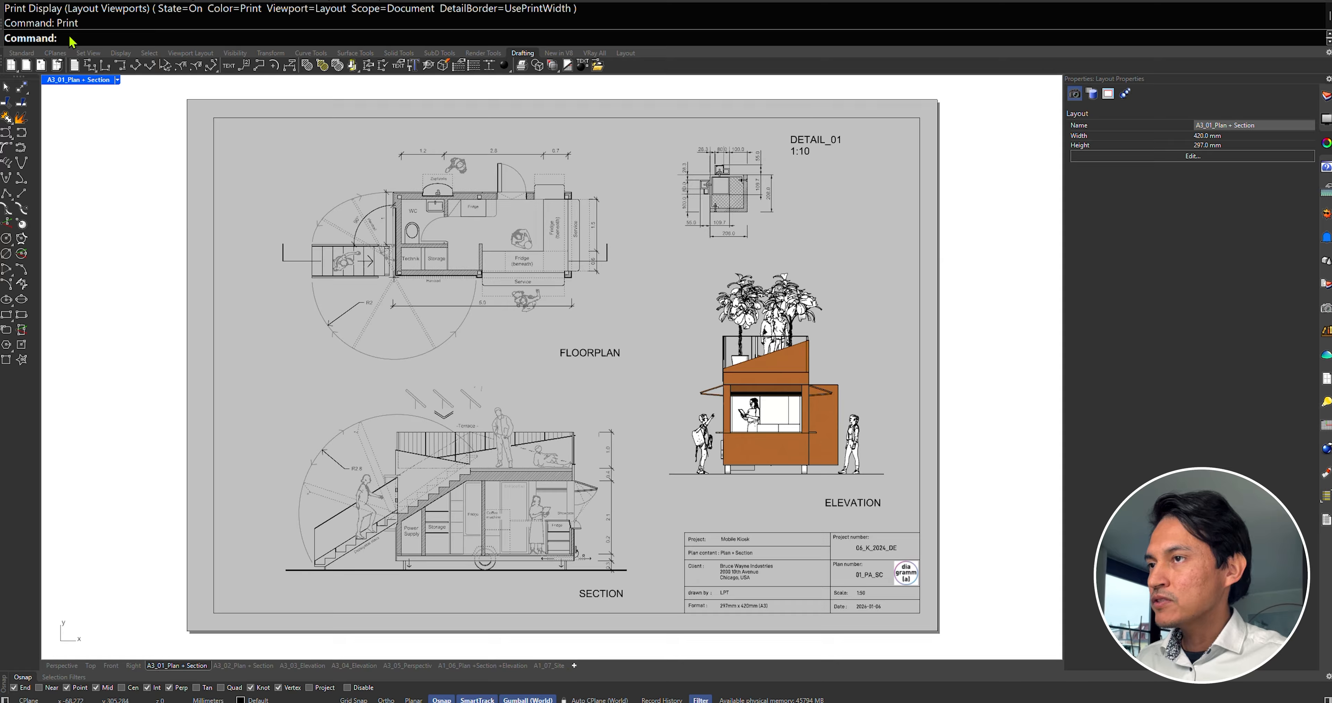
- Open the print settings for the A3_01 layout, use Print Color output, and check the multiple-layouts option before returning to the single layout
type("Print")
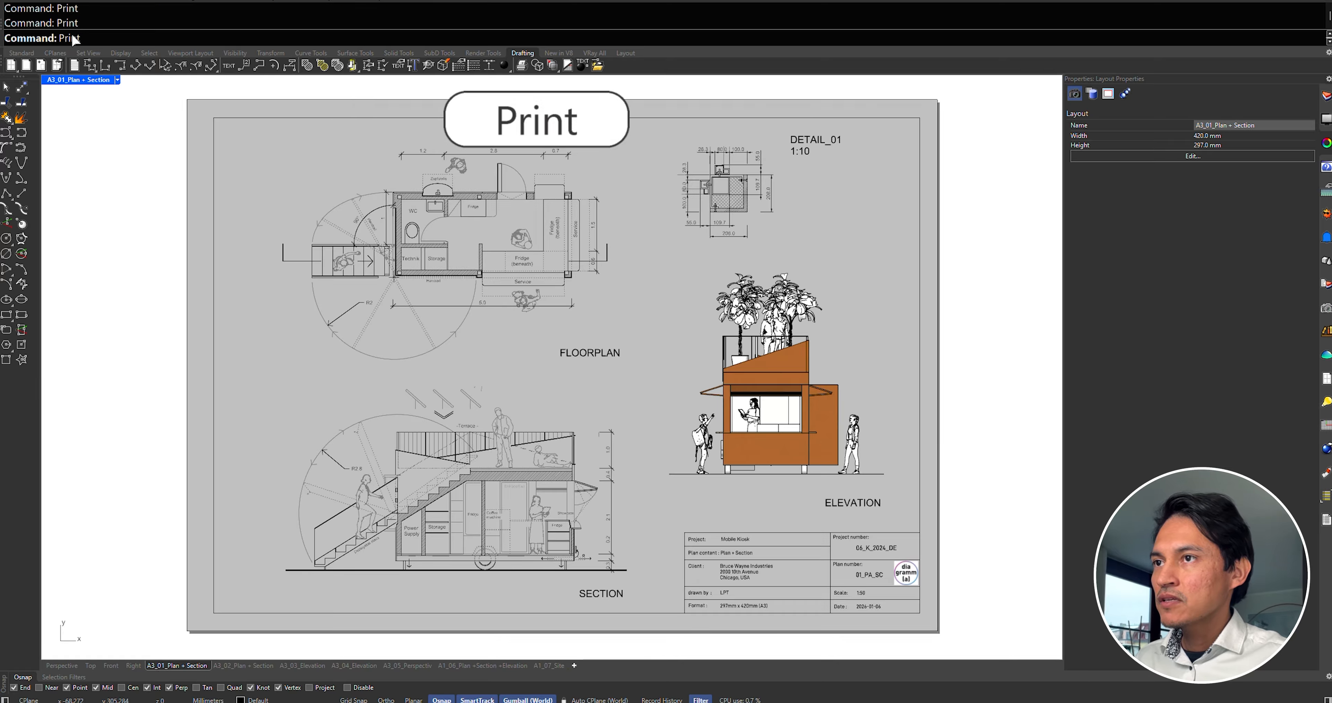
key("Return")
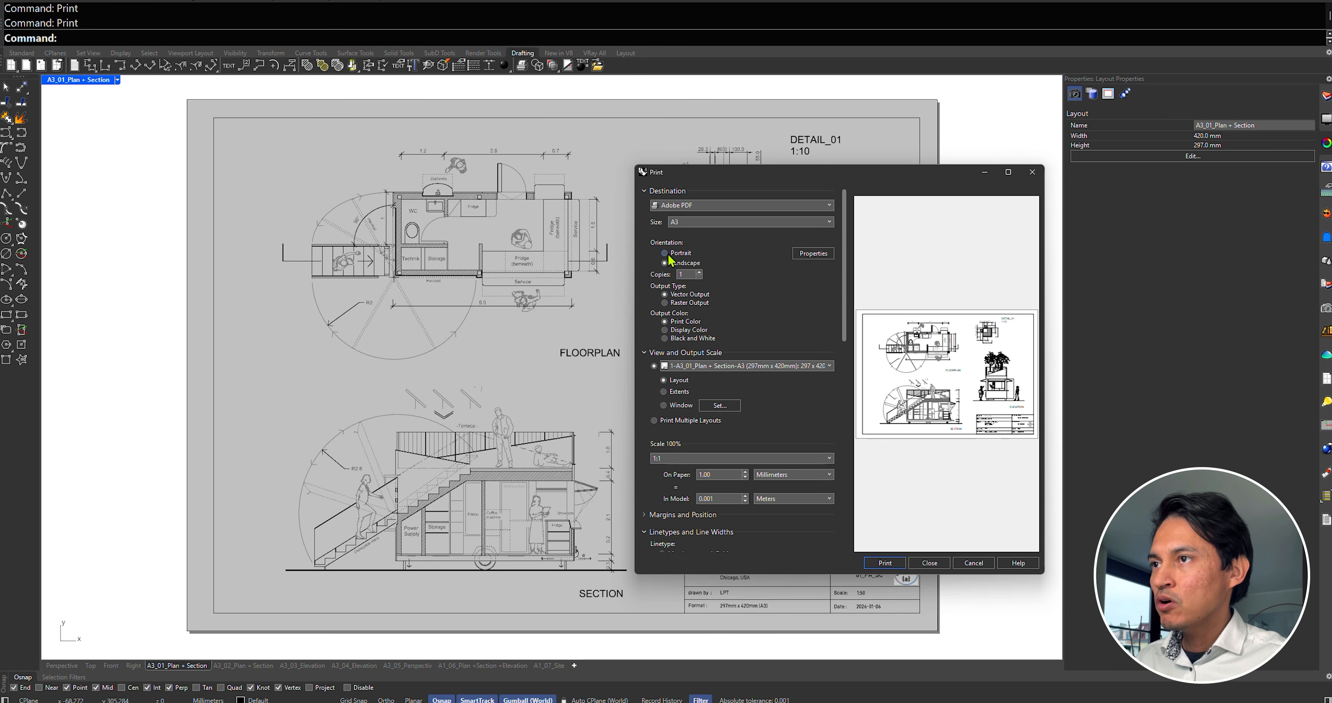
left_click(664, 321)
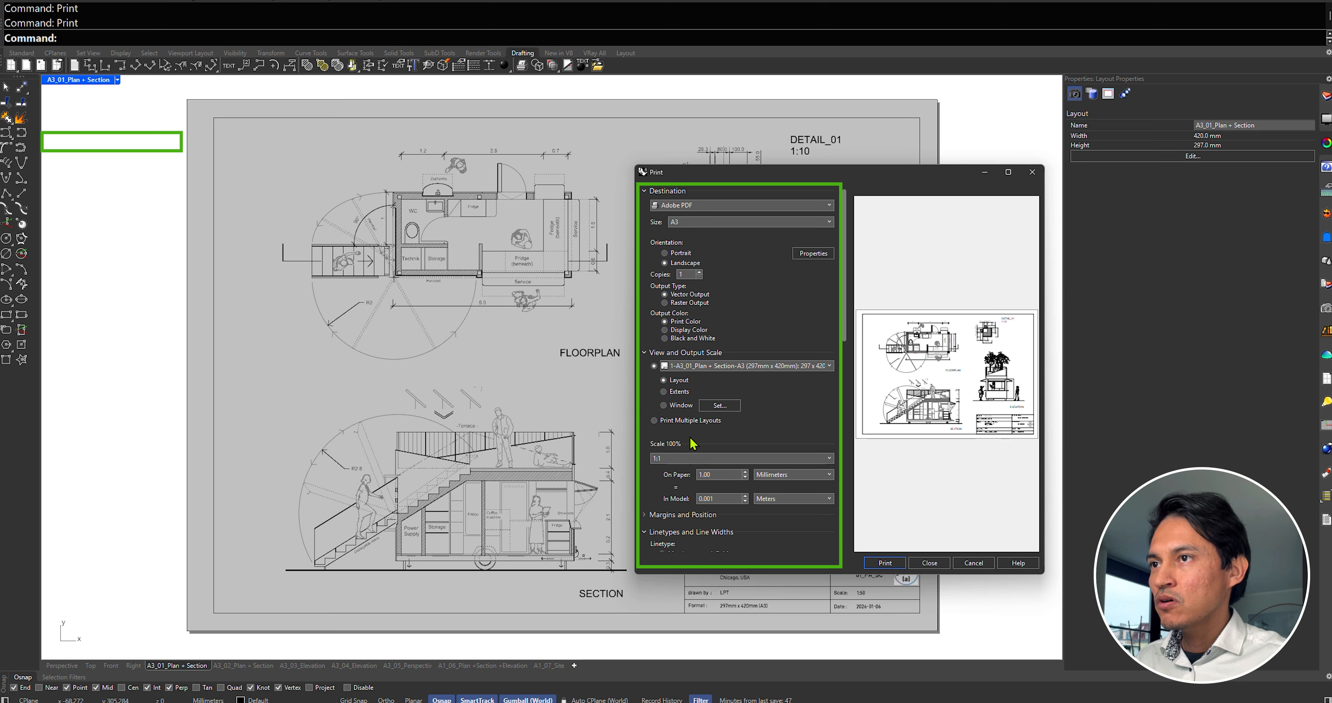
scroll(688, 502, "down", 1)
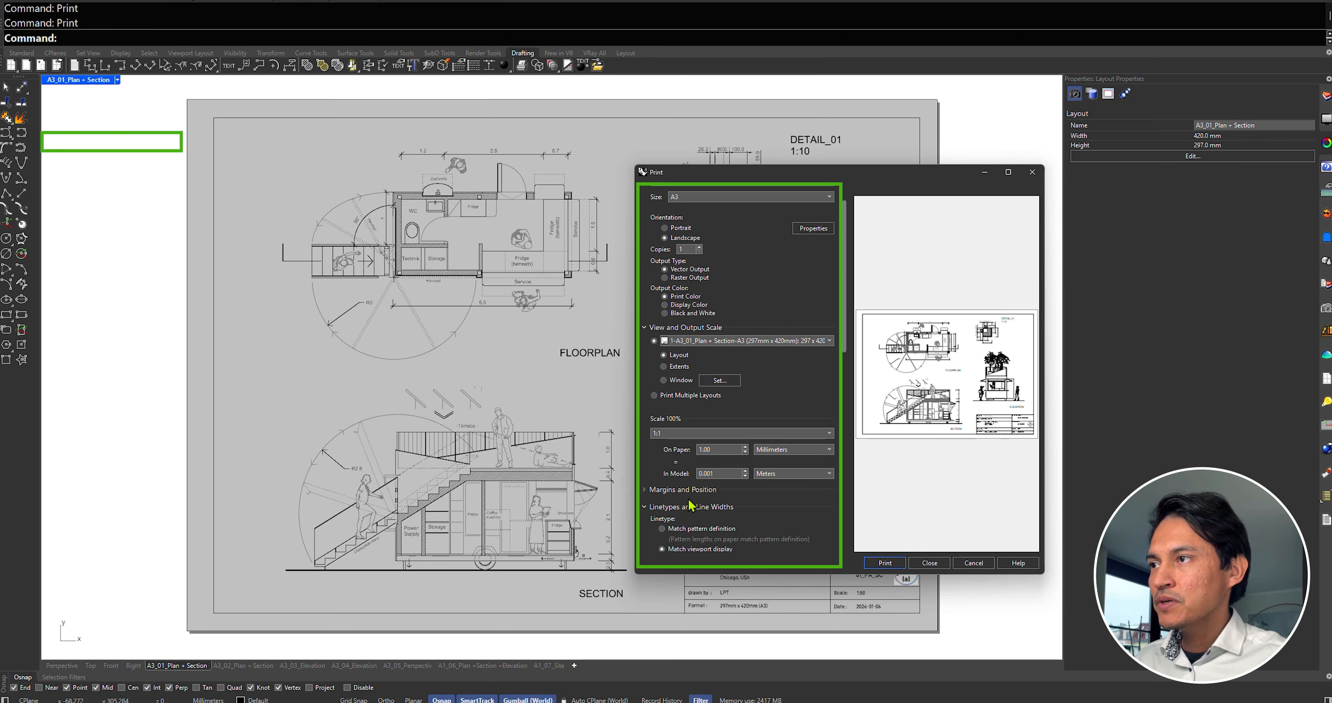
left_click(654, 396)
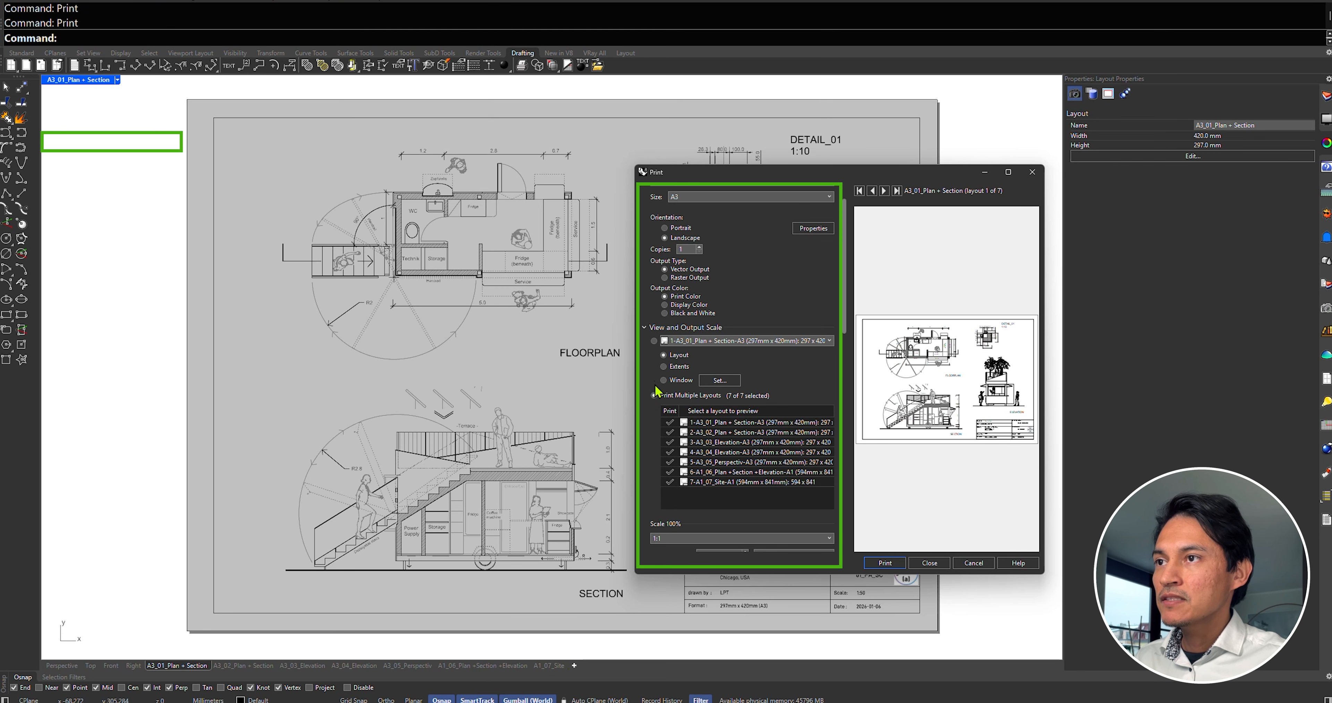
left_click(657, 354)
- Set the line width scale to 0.8 in the print settings and review the output type
scroll(719, 372, "down", 7)
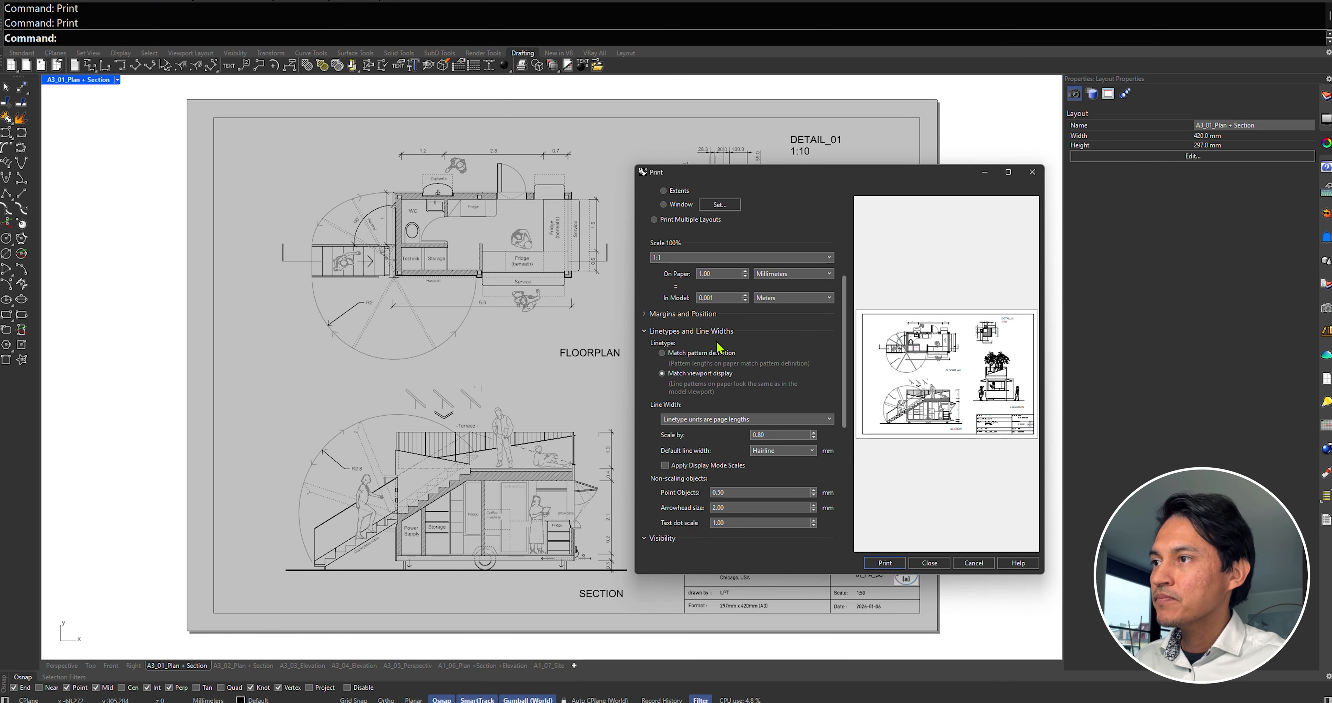
double_click(769, 434)
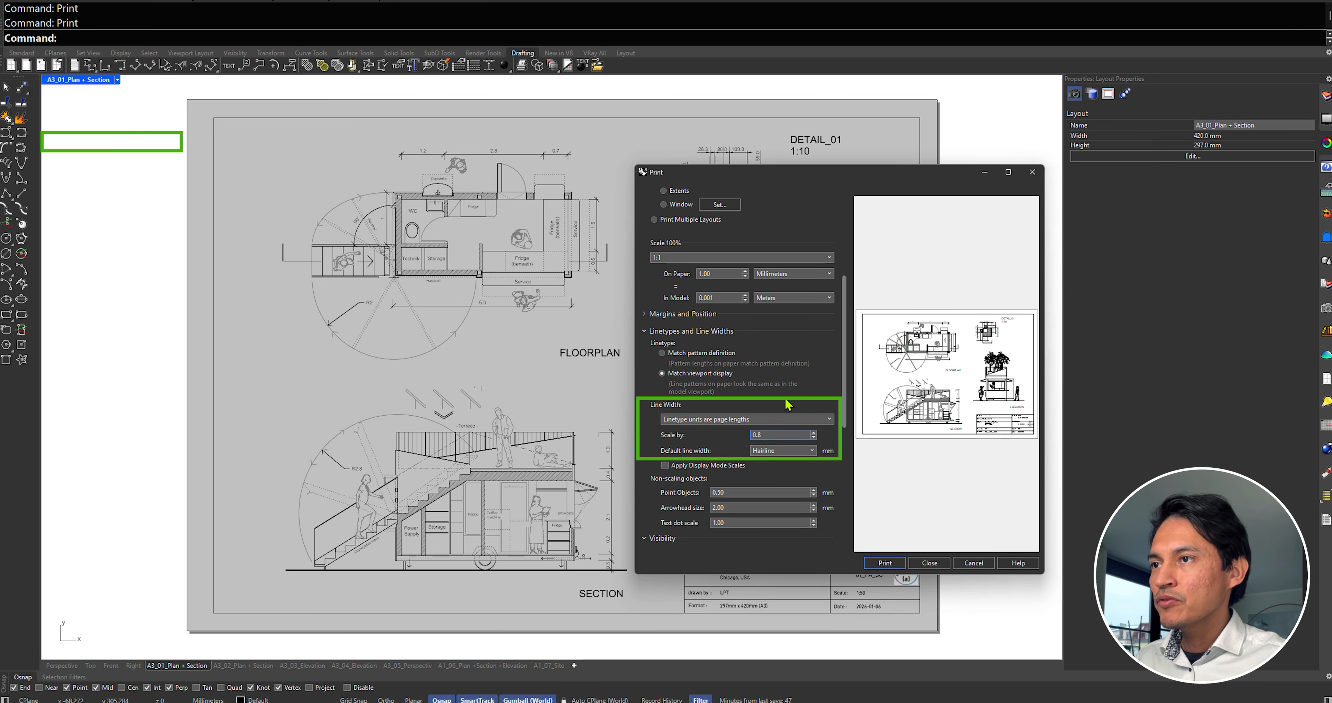
scroll(690, 253, "up", 3)
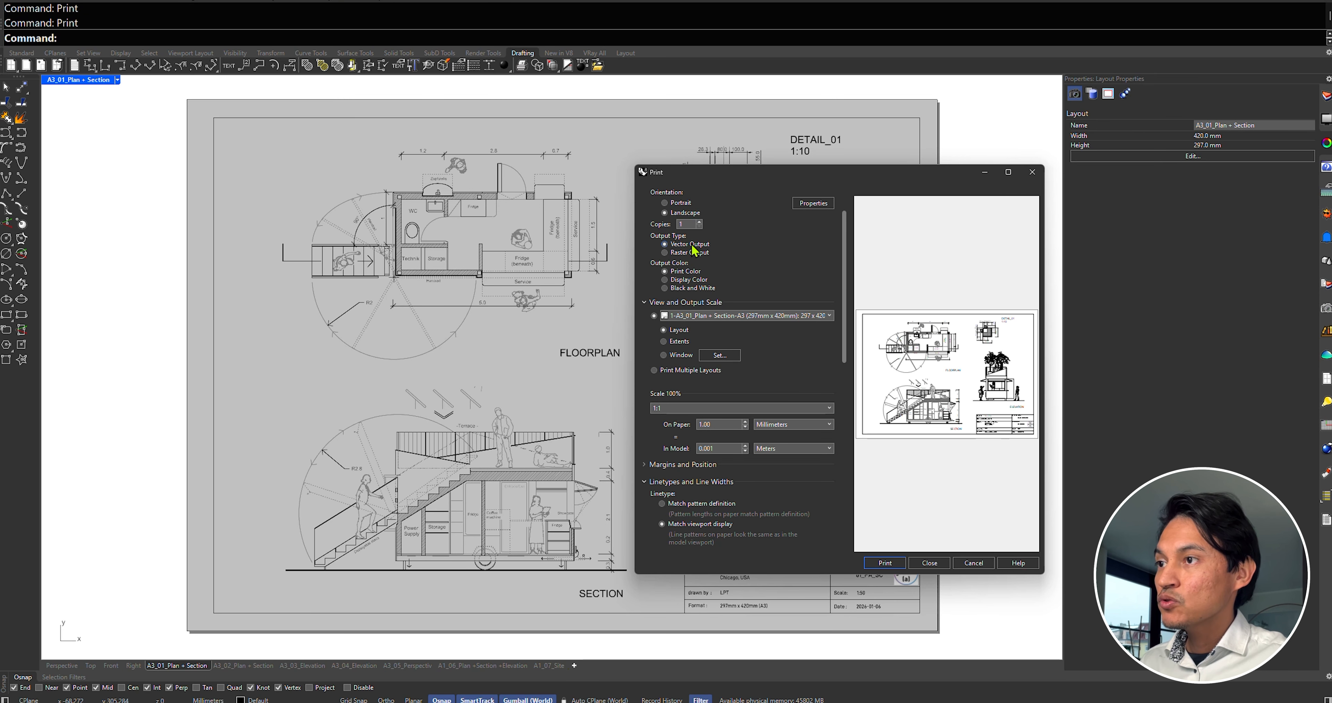
- Print the A3_01 layout as a vector-output PDF, overwriting 230810_3D_HVW_Vector.pdf
left_click(884, 562)
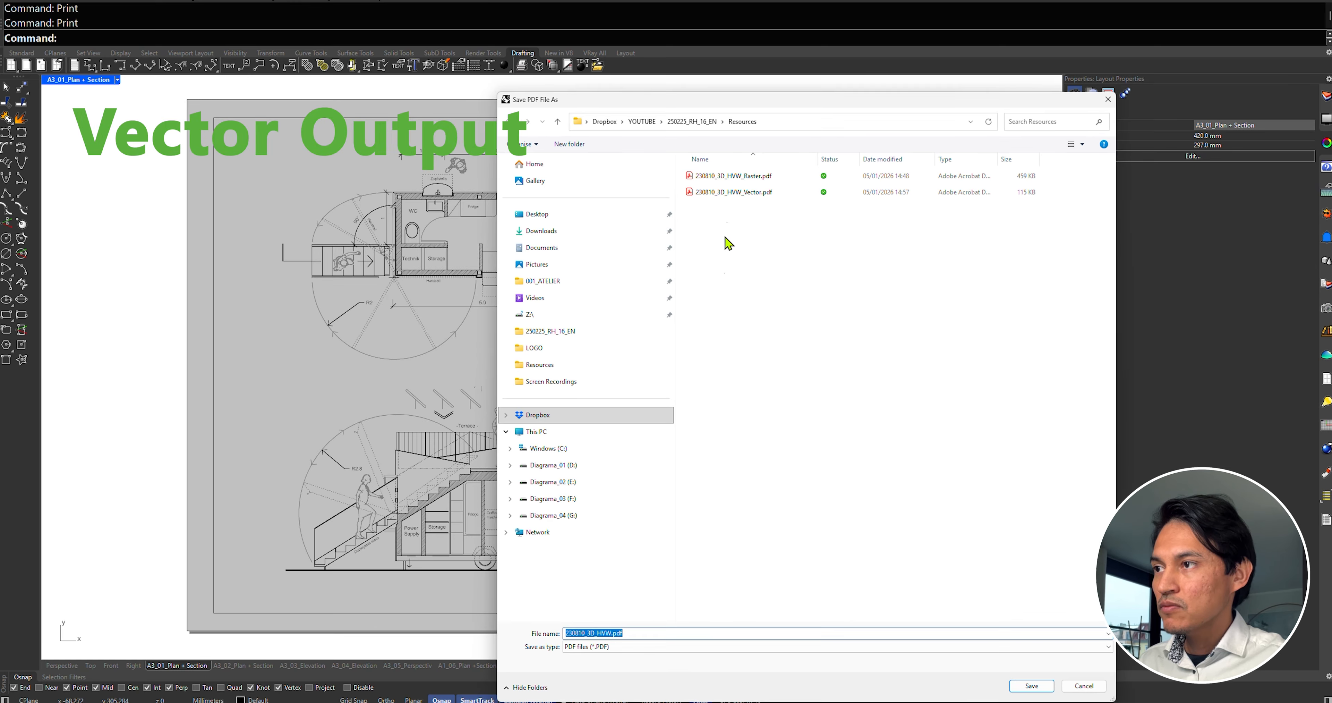
left_click(744, 193)
left_click(1031, 685)
left_click(691, 349)
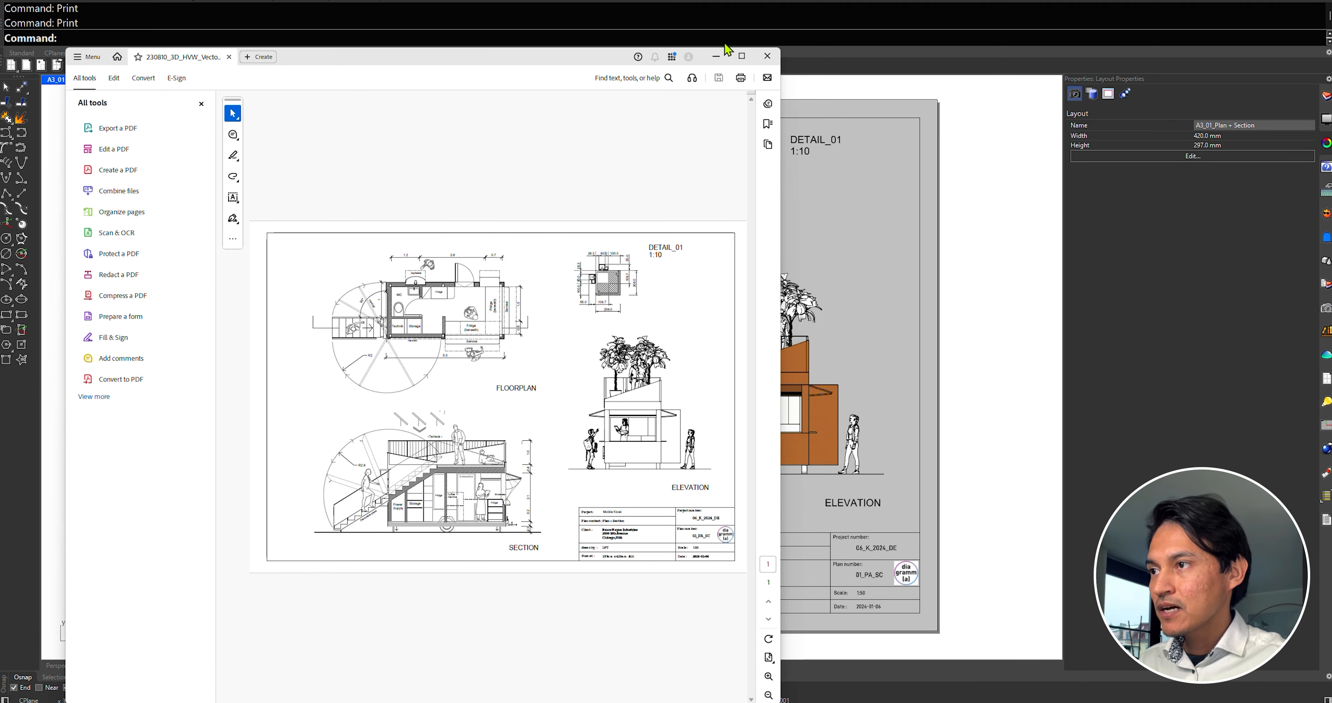
- Enlarge the vector PDF and examine the sharpness of its drawing lines up close
left_click(741, 55)
scroll(628, 211, "up", 3, "ctrl")
scroll(628, 211, "up", 6, "ctrl")
scroll(614, 304, "down", 8, "ctrl")
scroll(620, 558, "up", 6, "ctrl")
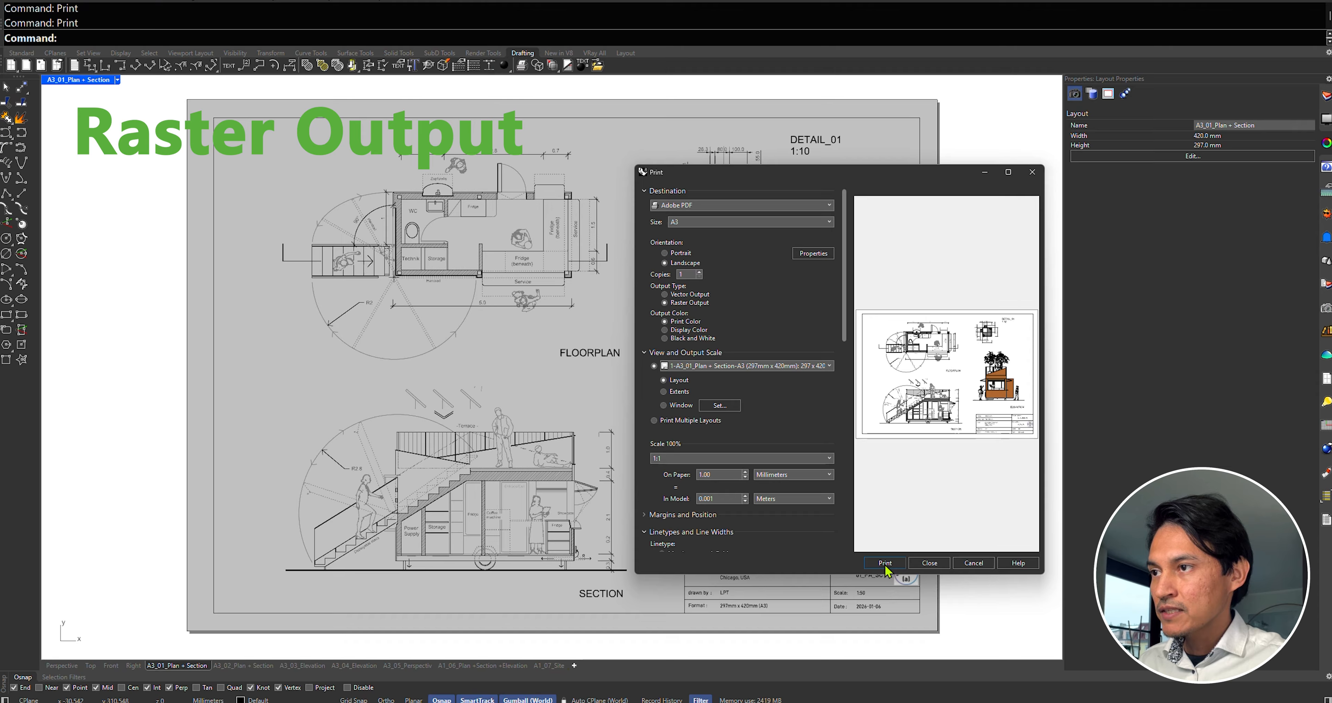
- Print the A3_01 layout as a raster-output PDF and examine the section drawing's line quality up close
left_click(885, 563)
key("Return")
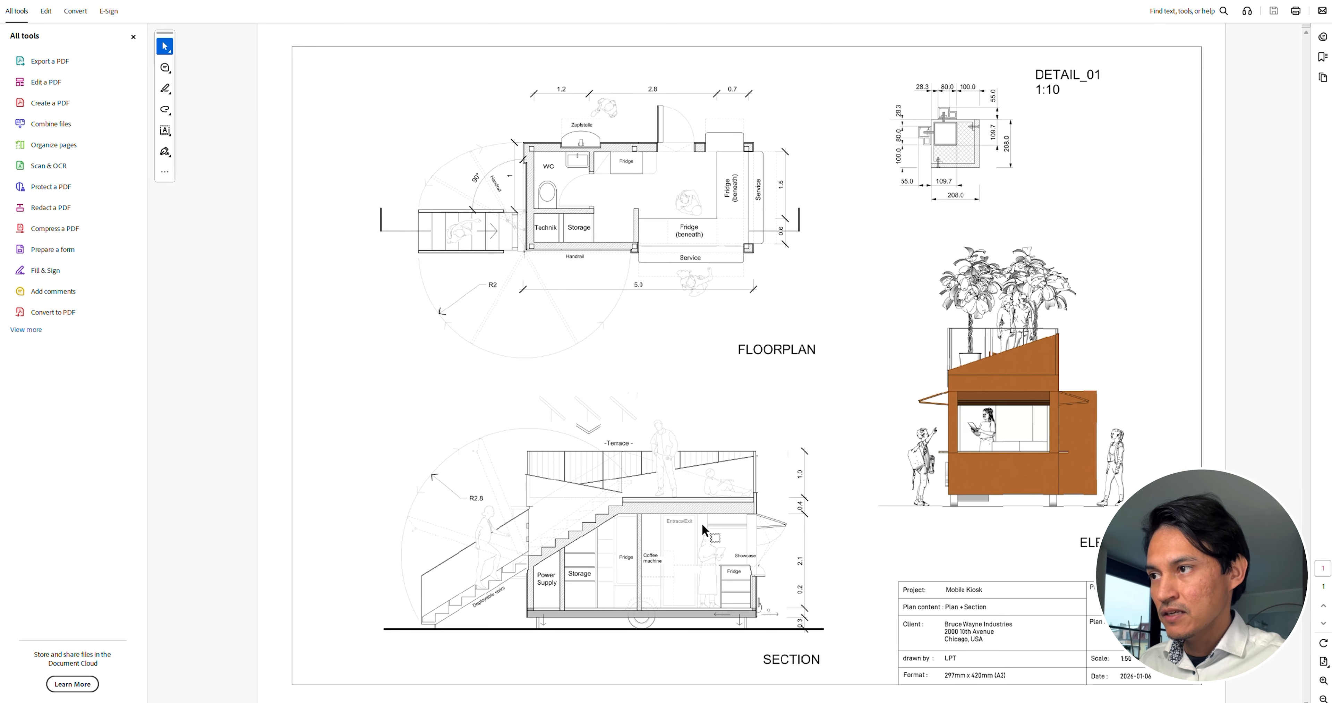
scroll(655, 522, "up", 6, "ctrl")
scroll(614, 479, "down", 2)
scroll(613, 477, "up", 2, "ctrl")
scroll(615, 475, "down", 5)
scroll(636, 458, "down", 3, "ctrl")
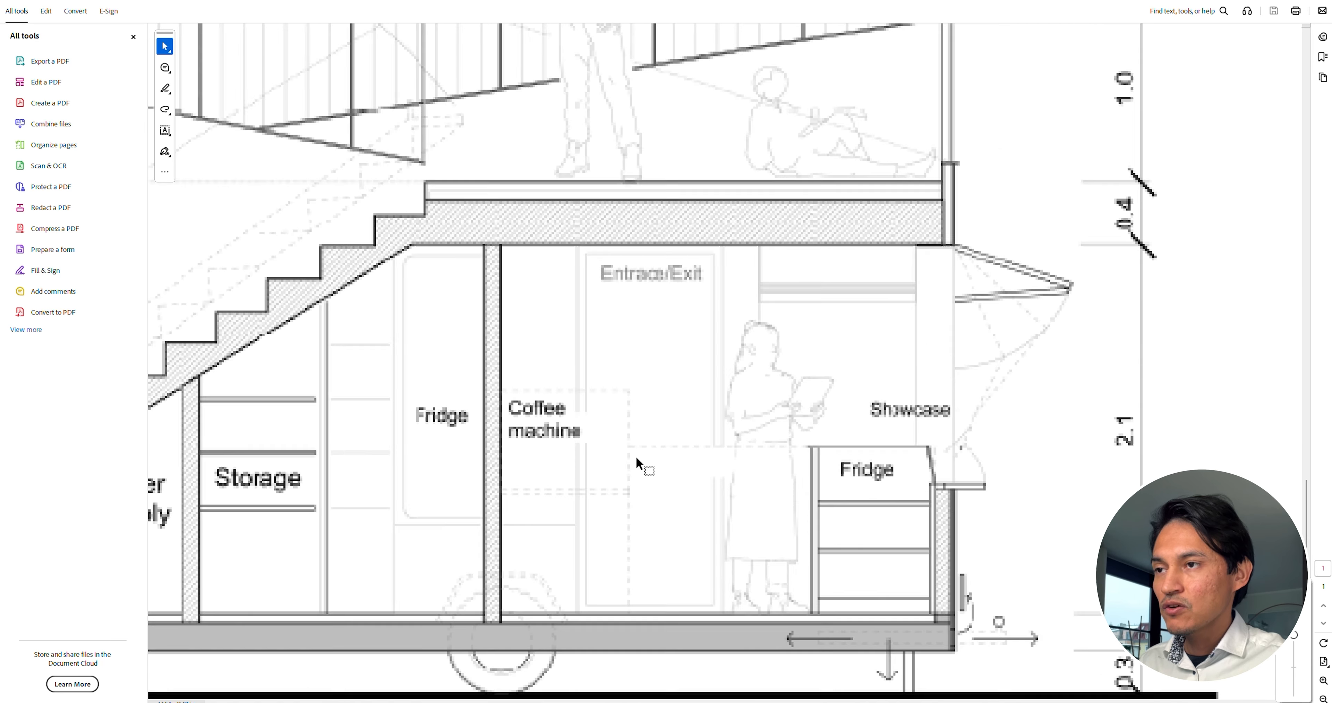
scroll(636, 457, "down", 5, "ctrl")
scroll(888, 306, "up", 3, "ctrl")
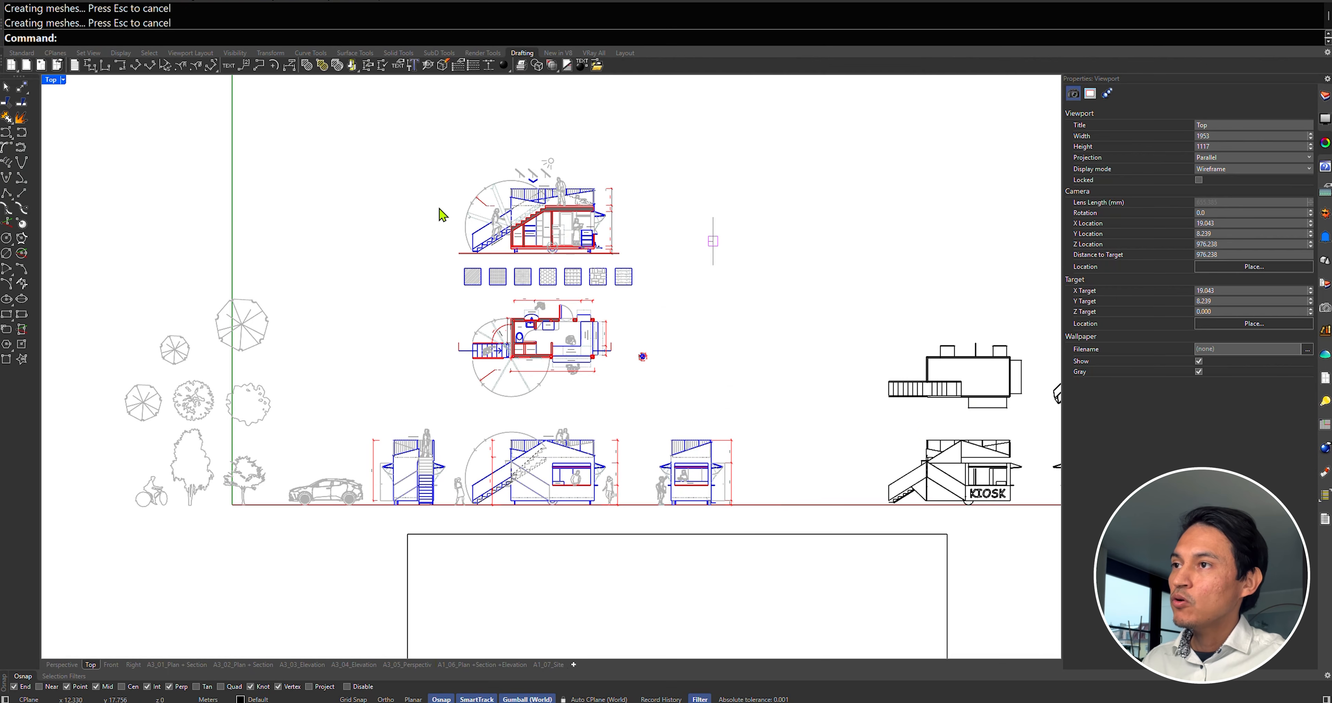
- Export the 2D kiosk drawings without the hatch samples as 2d_Example.ai, preserving model scale at 1 meter = 10 mm
left_click_drag(300, 149, 773, 551)
left_click(728, 270, "ctrl")
mouse_move(470, 275)
left_mouse_down("ctrl")
mouse_move(654, 322)
mouse_move(649, 307)
left_mouse_up("ctrl")
left_click(9, 2)
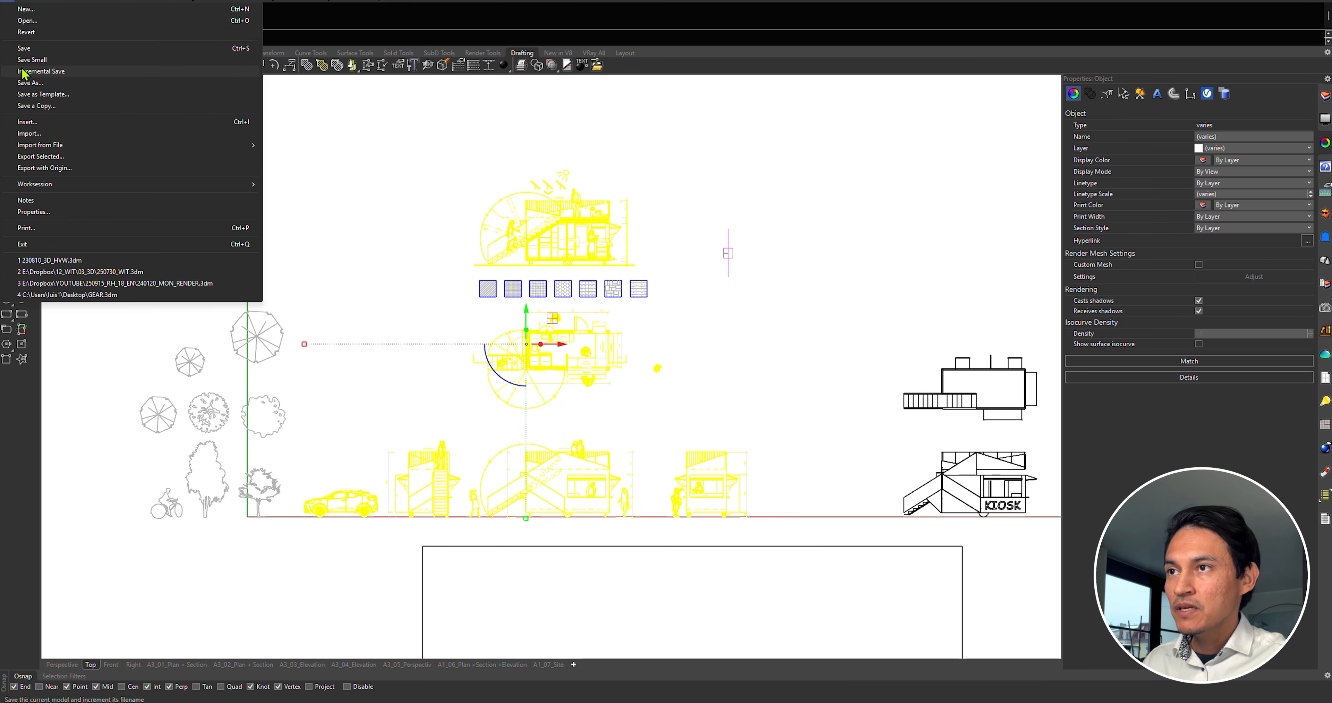
left_click(45, 157)
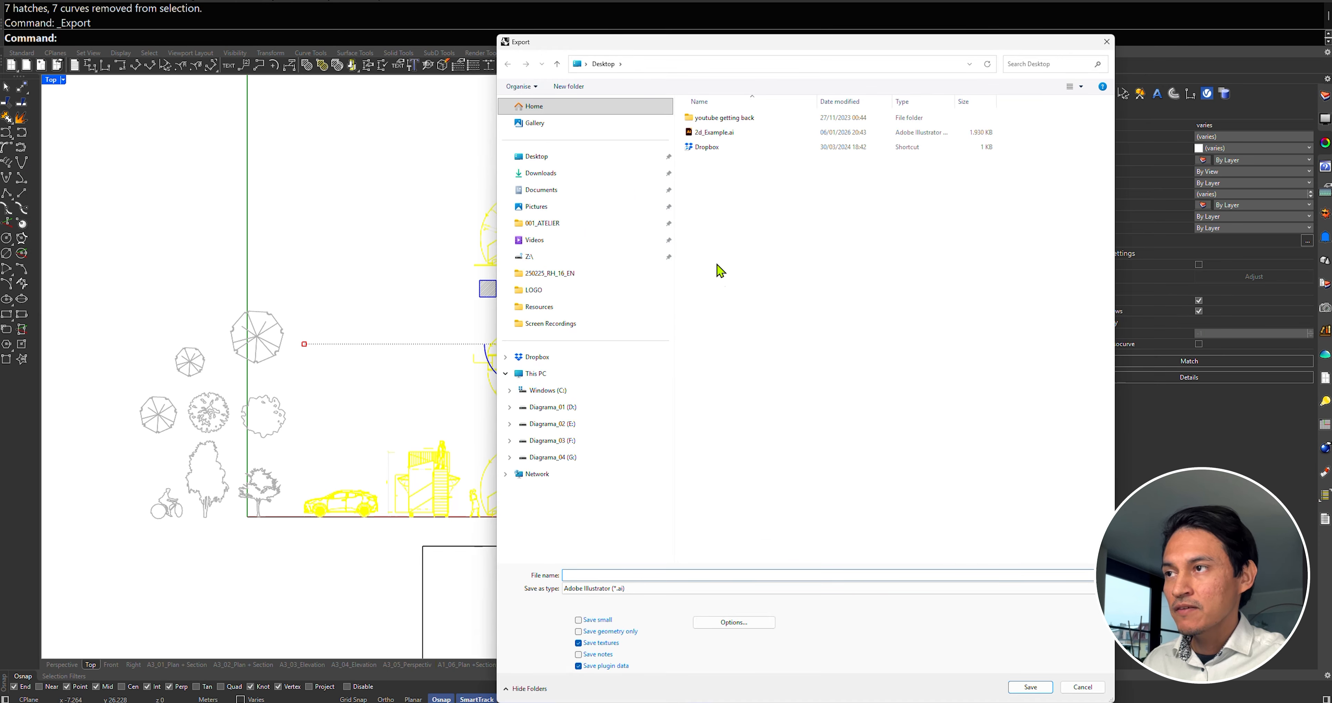
left_click(723, 134)
left_click(765, 623)
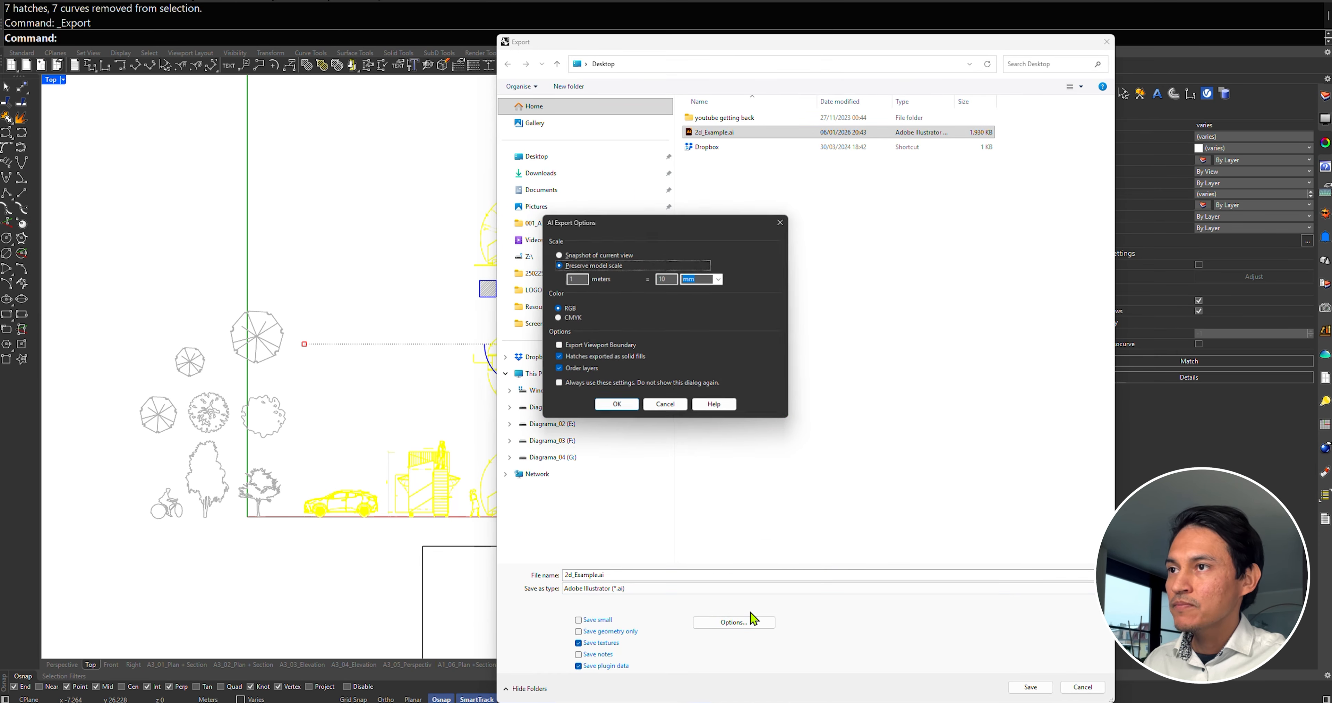
left_click(615, 410)
left_click(615, 588)
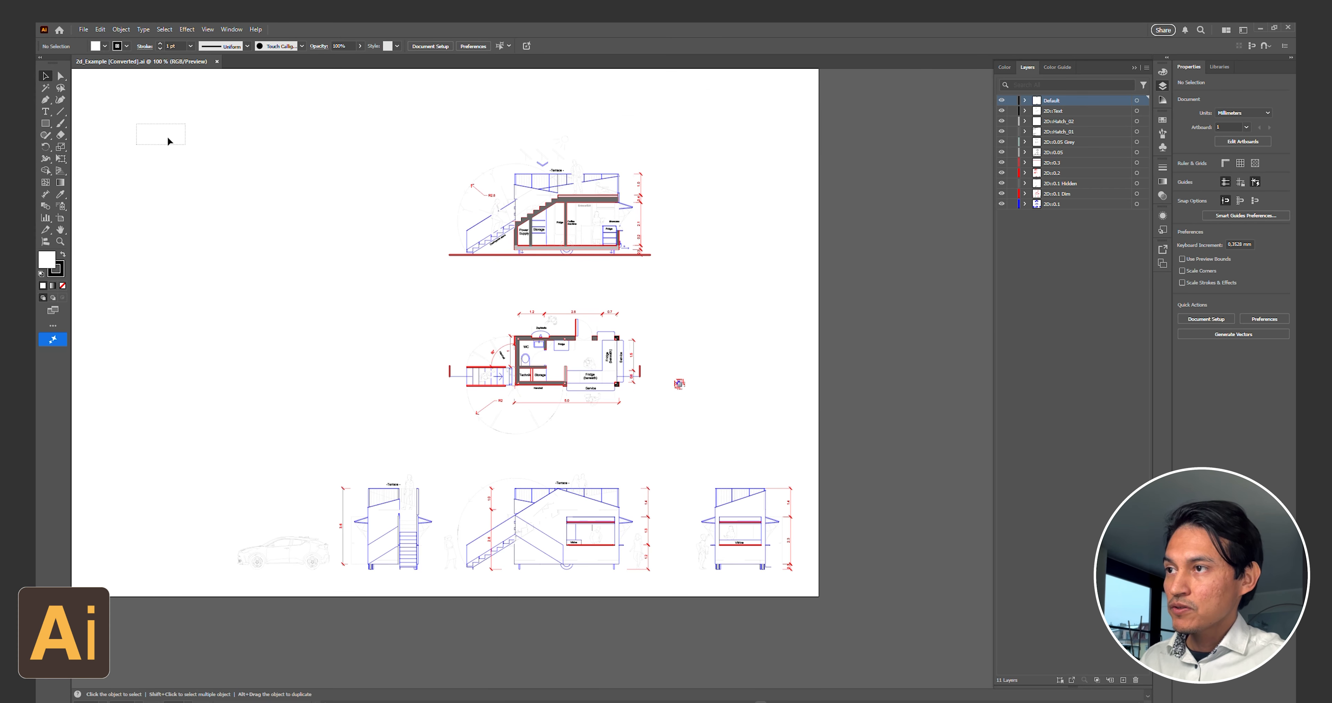
- In Illustrator, select all the exported artwork and set its stroke color to black
key("ctrl+a")
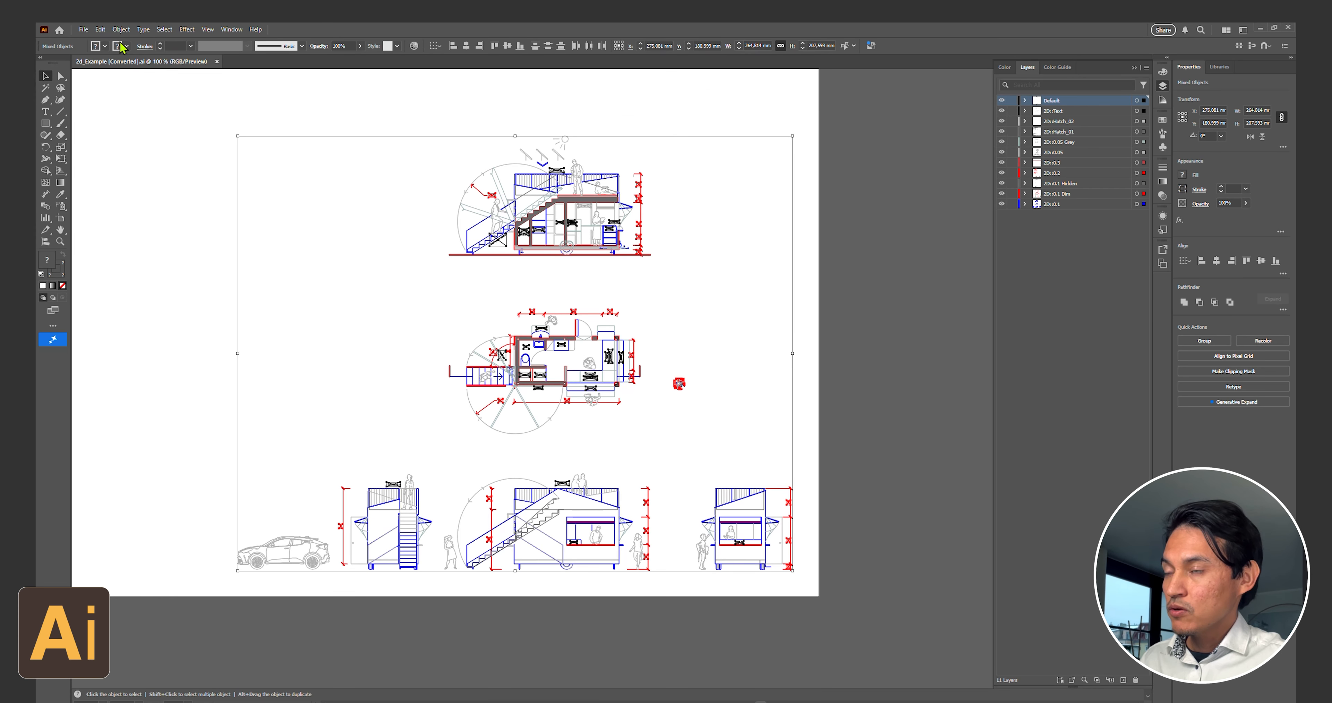
left_click(127, 46)
left_click(50, 94)
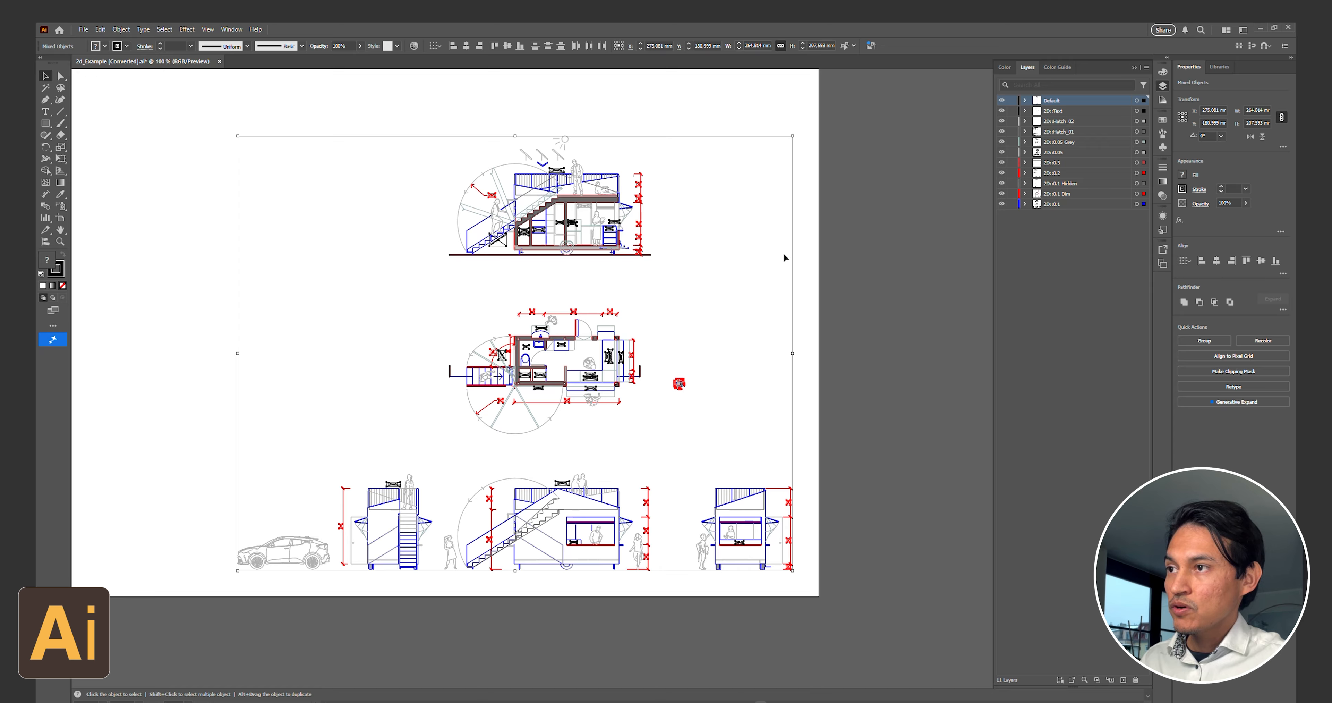
- Set the stroke weight of everything on the 0.05 Grey layer to 0.25 pt and clear the selection
left_click(981, 204)
left_click(1137, 142)
left_click(191, 46)
left_click(207, 61)
left_click(869, 413)
scroll(752, 421, "down", 6)
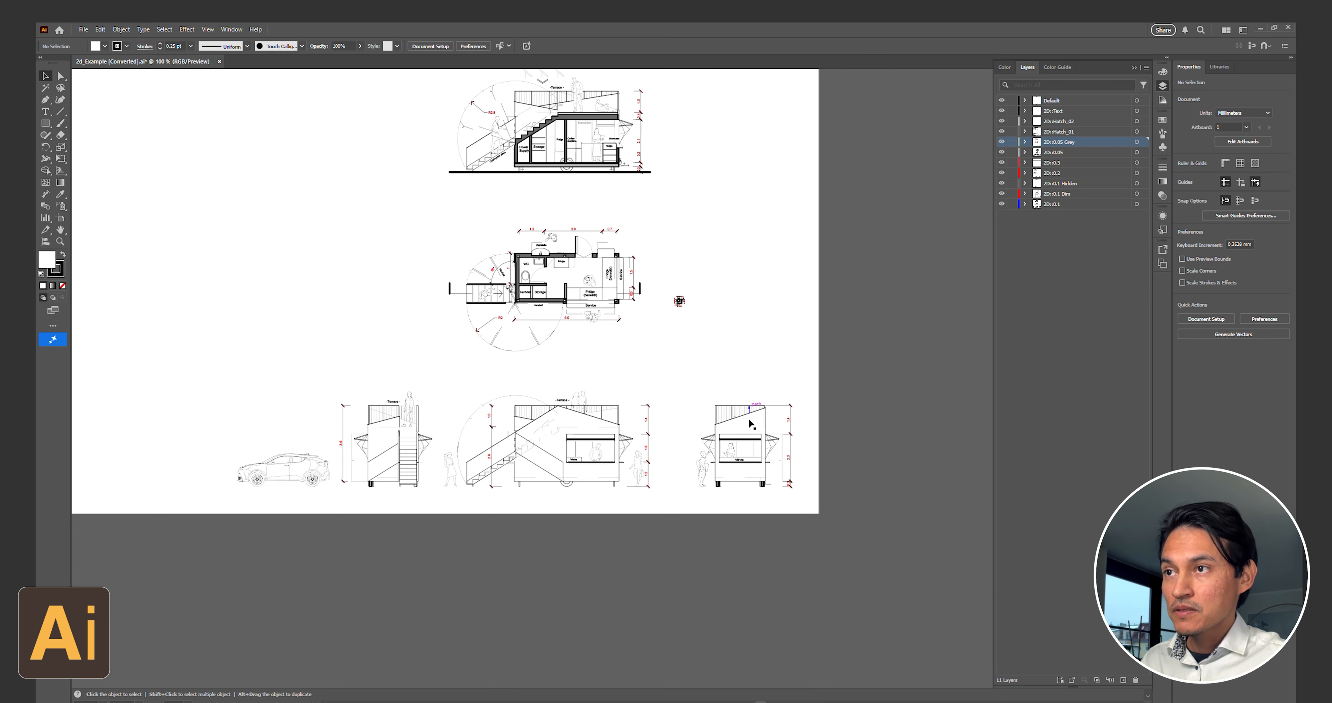
- Draw a ground rectangle about 102 by 4 mm beneath the kiosk elevation with the stairs and change its fill color
scroll(604, 465, "up", 3, "alt")
left_click(48, 122)
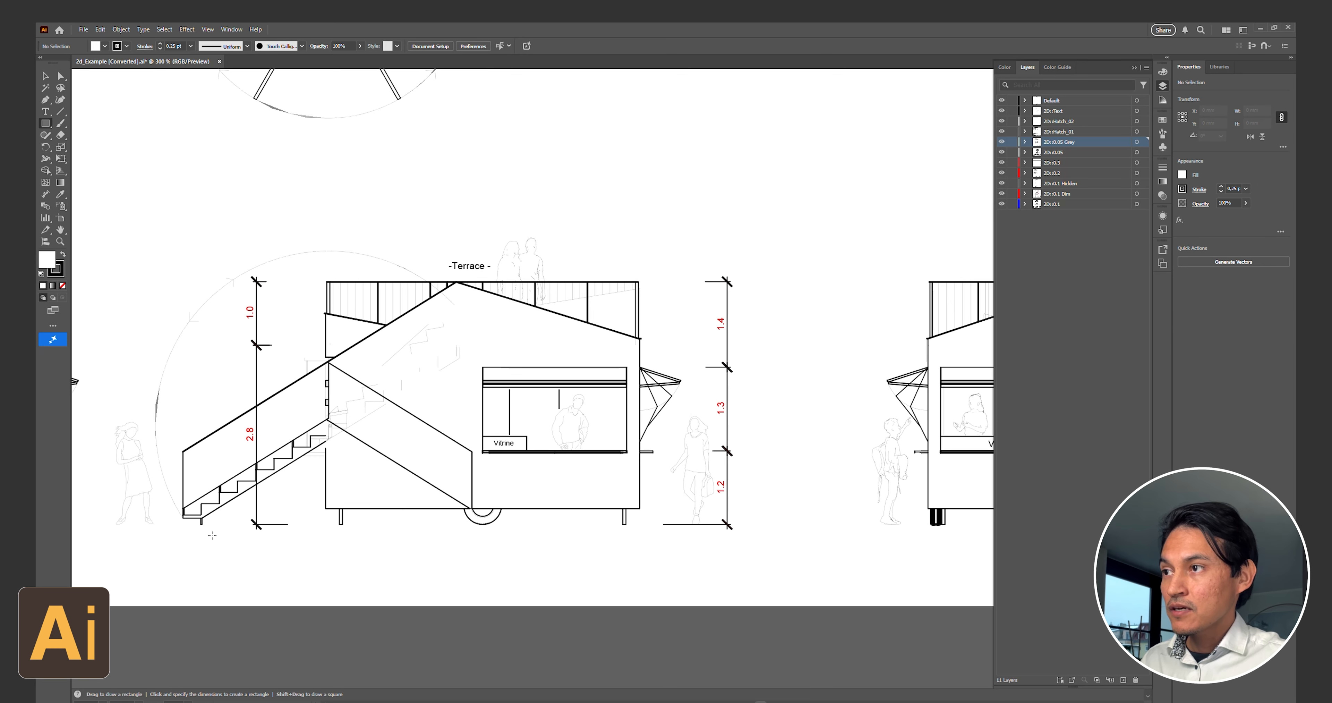
mouse_move(111, 524)
left_mouse_down()
mouse_move(776, 551)
mouse_move(751, 548)
left_mouse_up()
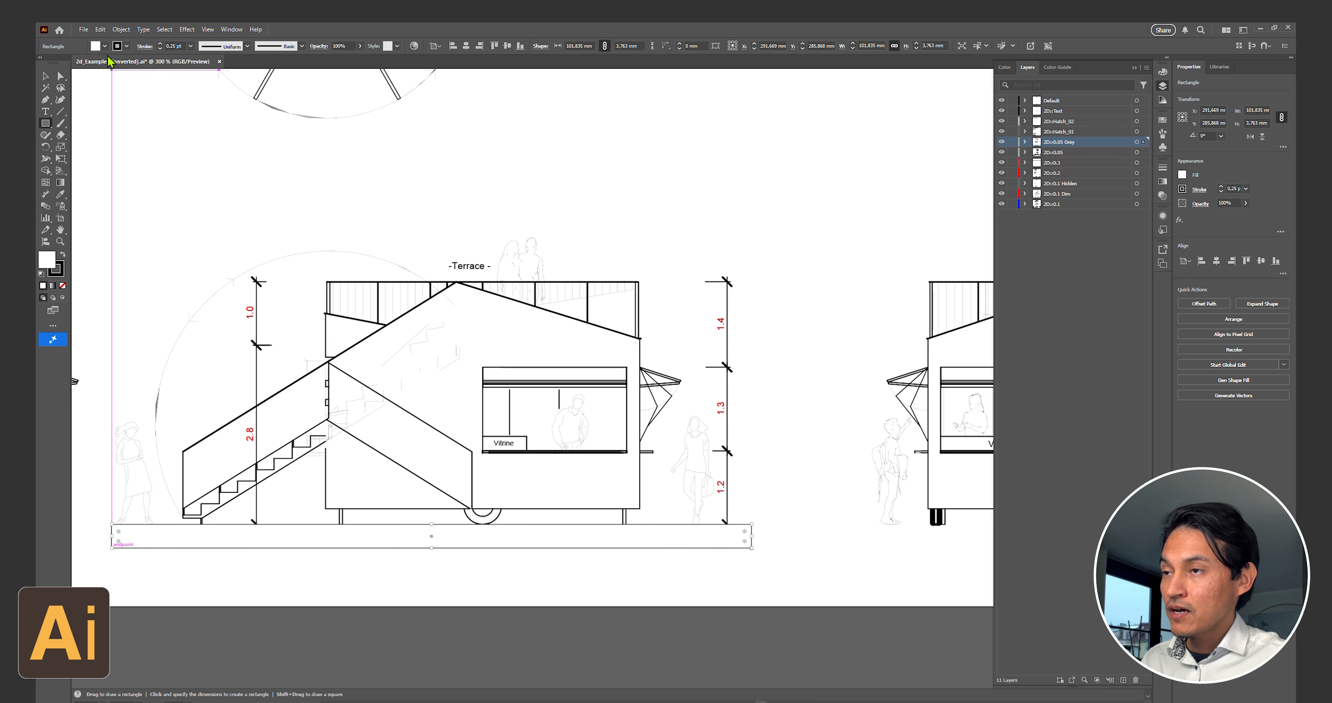
left_click(104, 46)
left_click(47, 98)
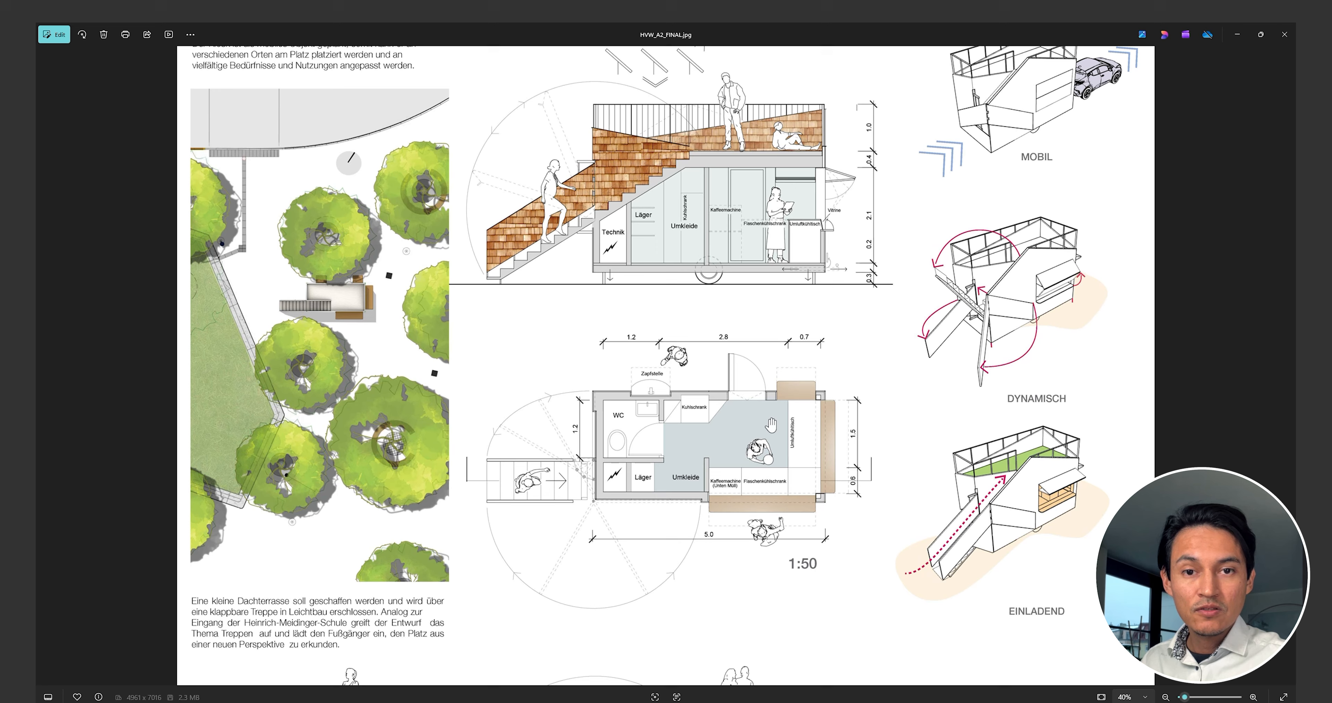
- Look over the render, site plan, section, floor plan and elevations on the finished board HVW_A2_FINAL.jpg in the image viewer
scroll(857, 371, "down", 4)
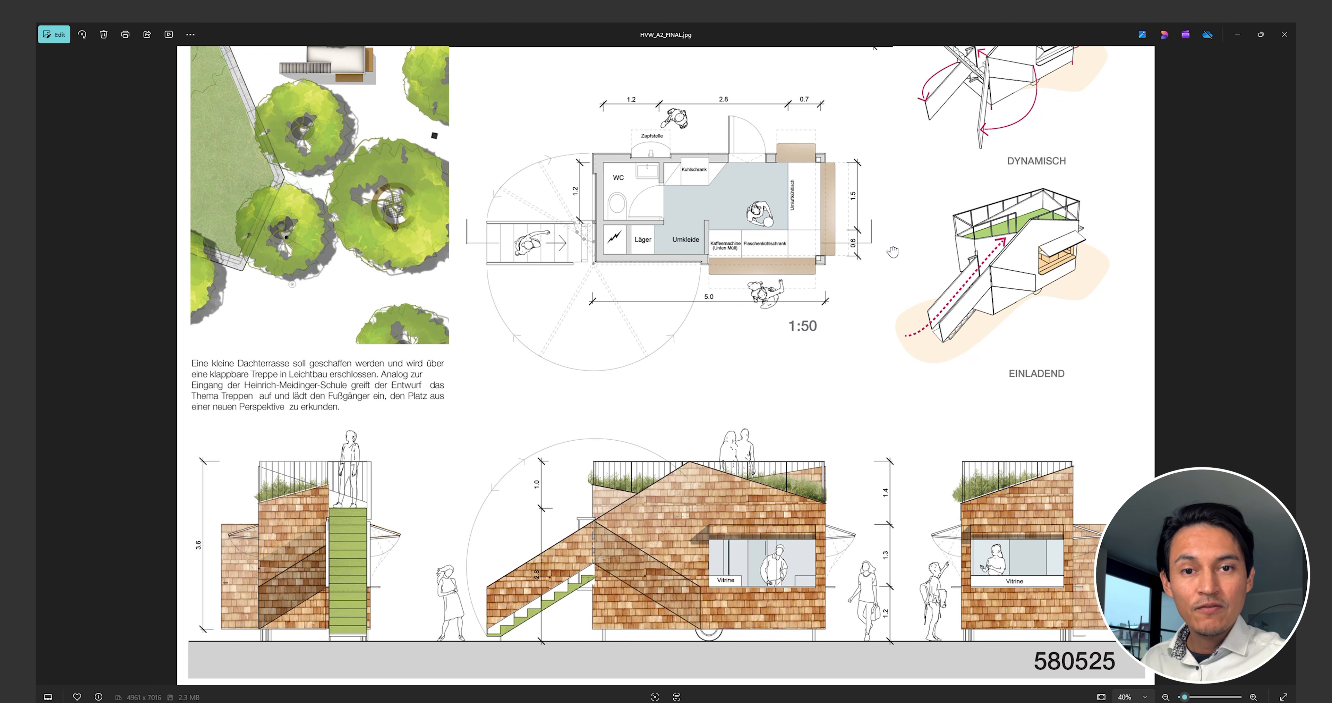
scroll(892, 252, "up", 10)
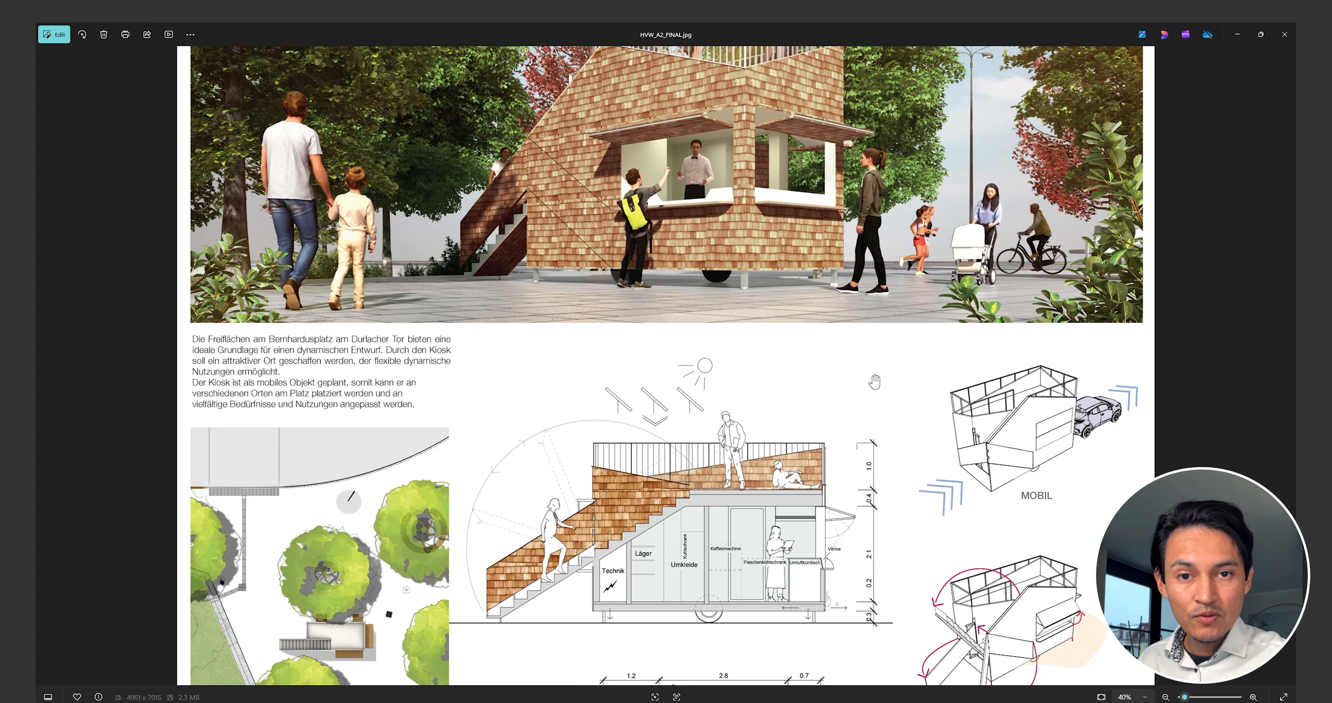
scroll(822, 458, "down", 8)
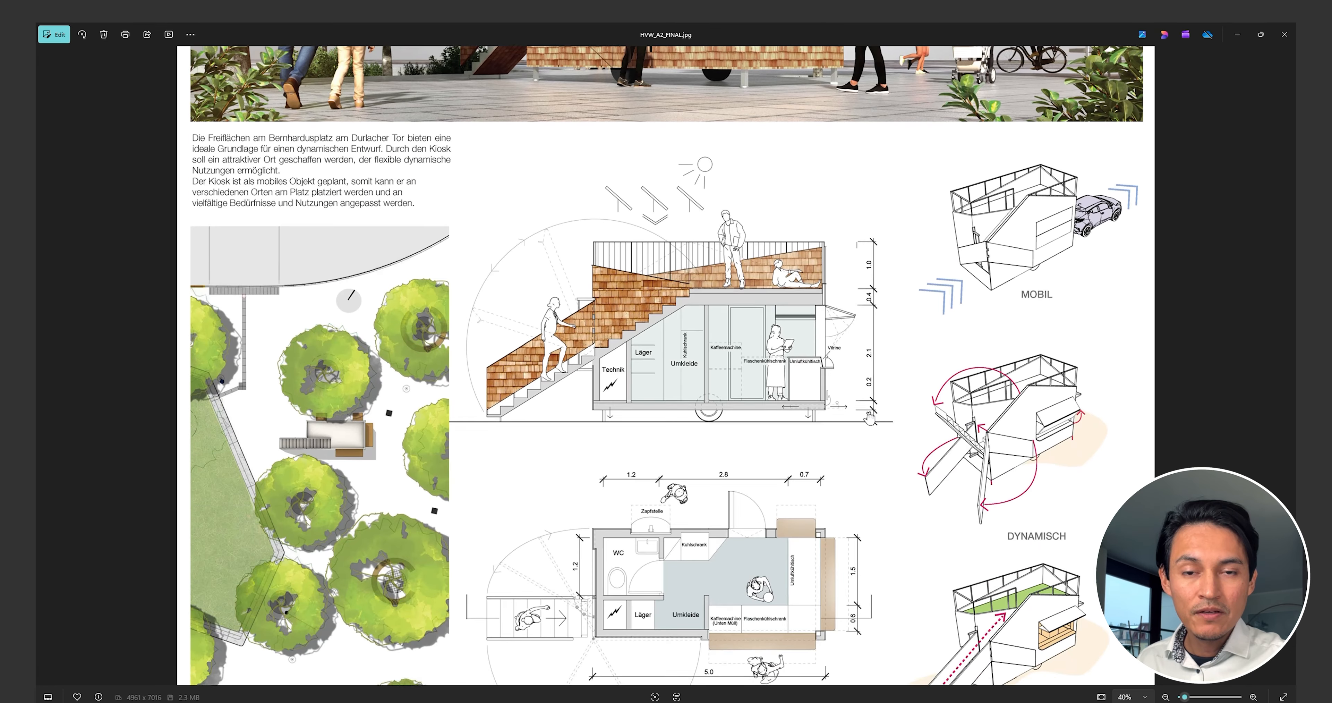
scroll(822, 457, "down", 1)
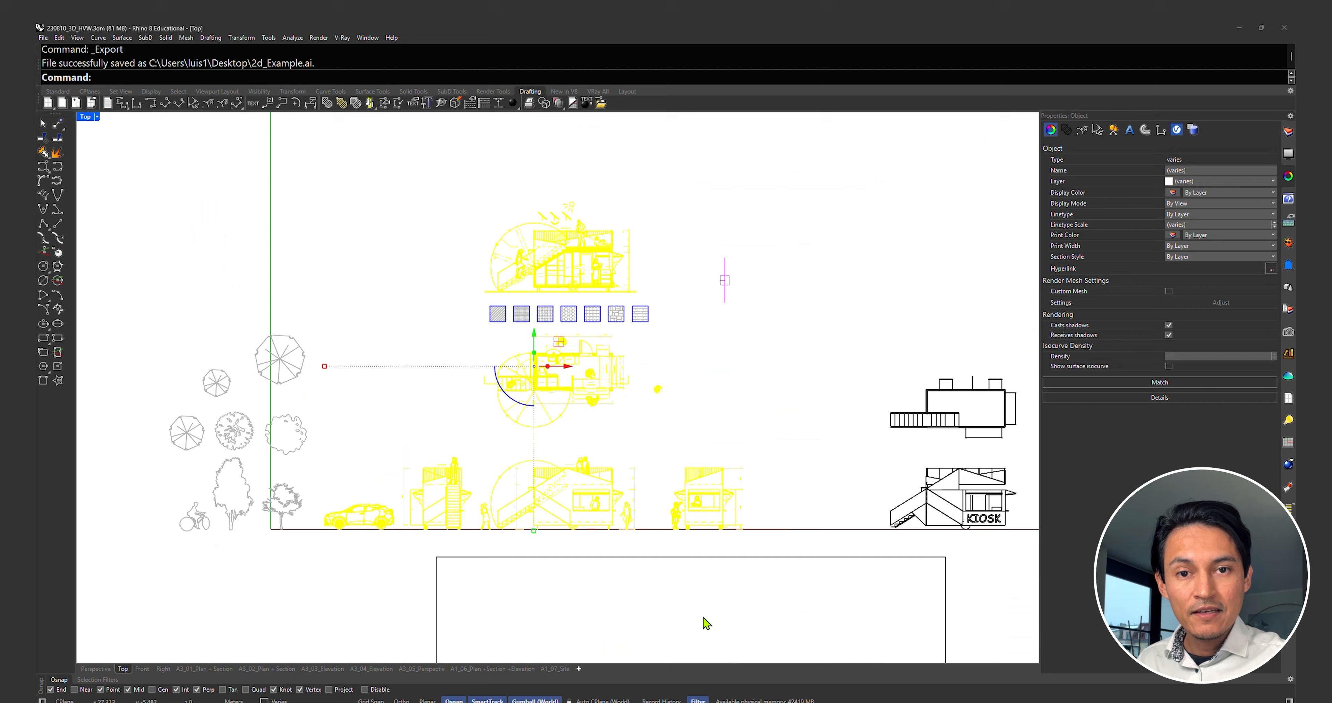
left_click(690, 389)
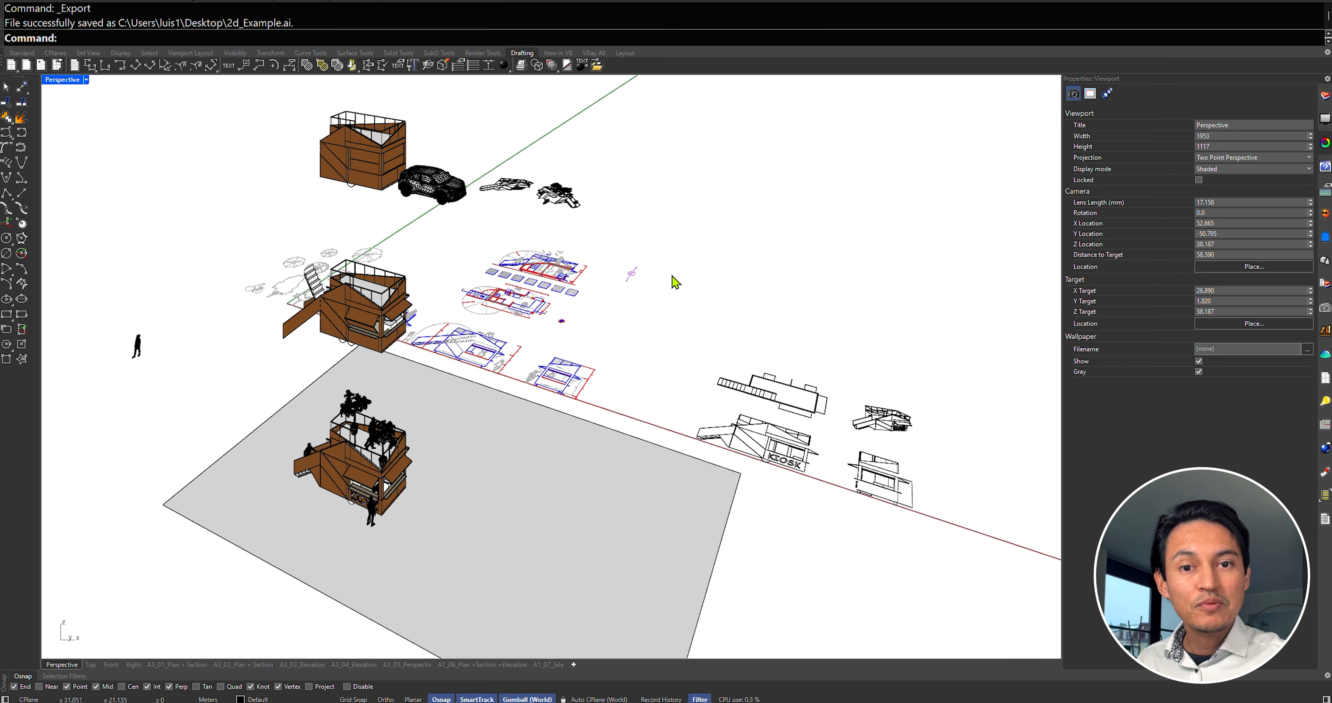
mouse_move(671, 307)
right_mouse_down()
mouse_move(726, 349)
mouse_move(680, 389)
mouse_move(823, 380)
right_mouse_up()
scroll(824, 380, "down", 3)
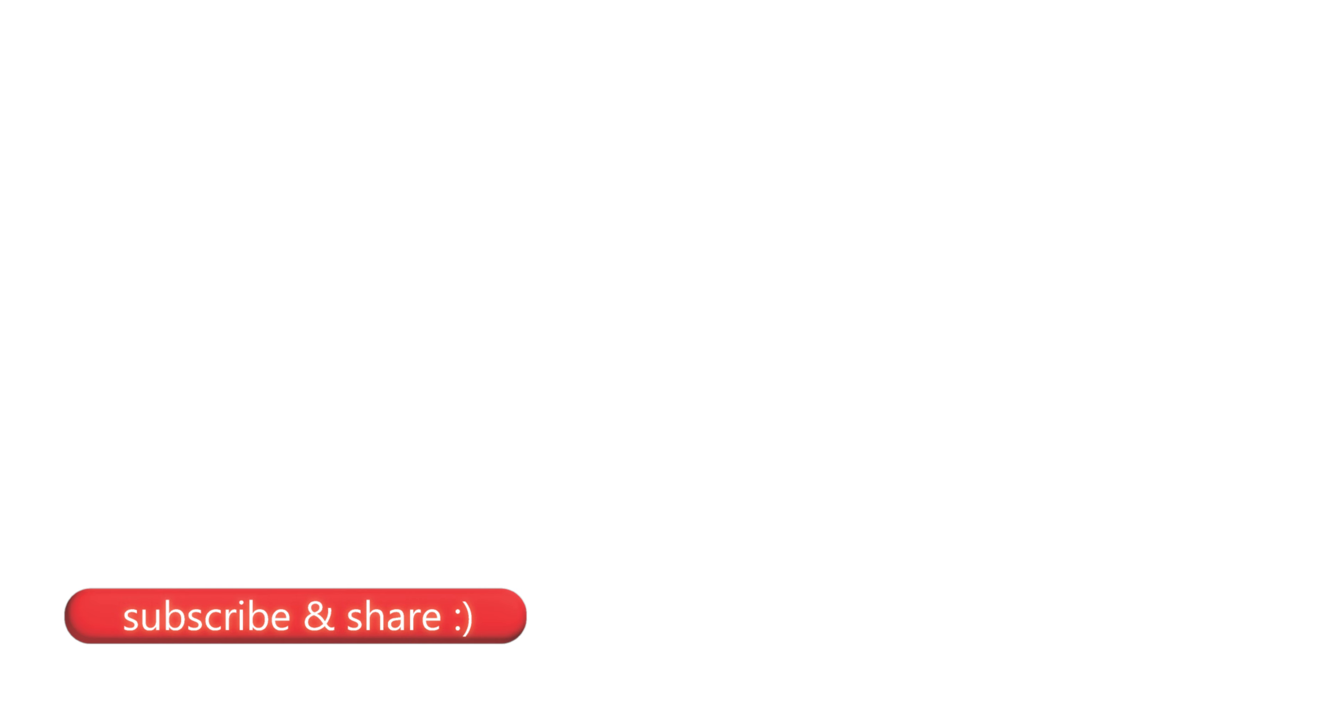